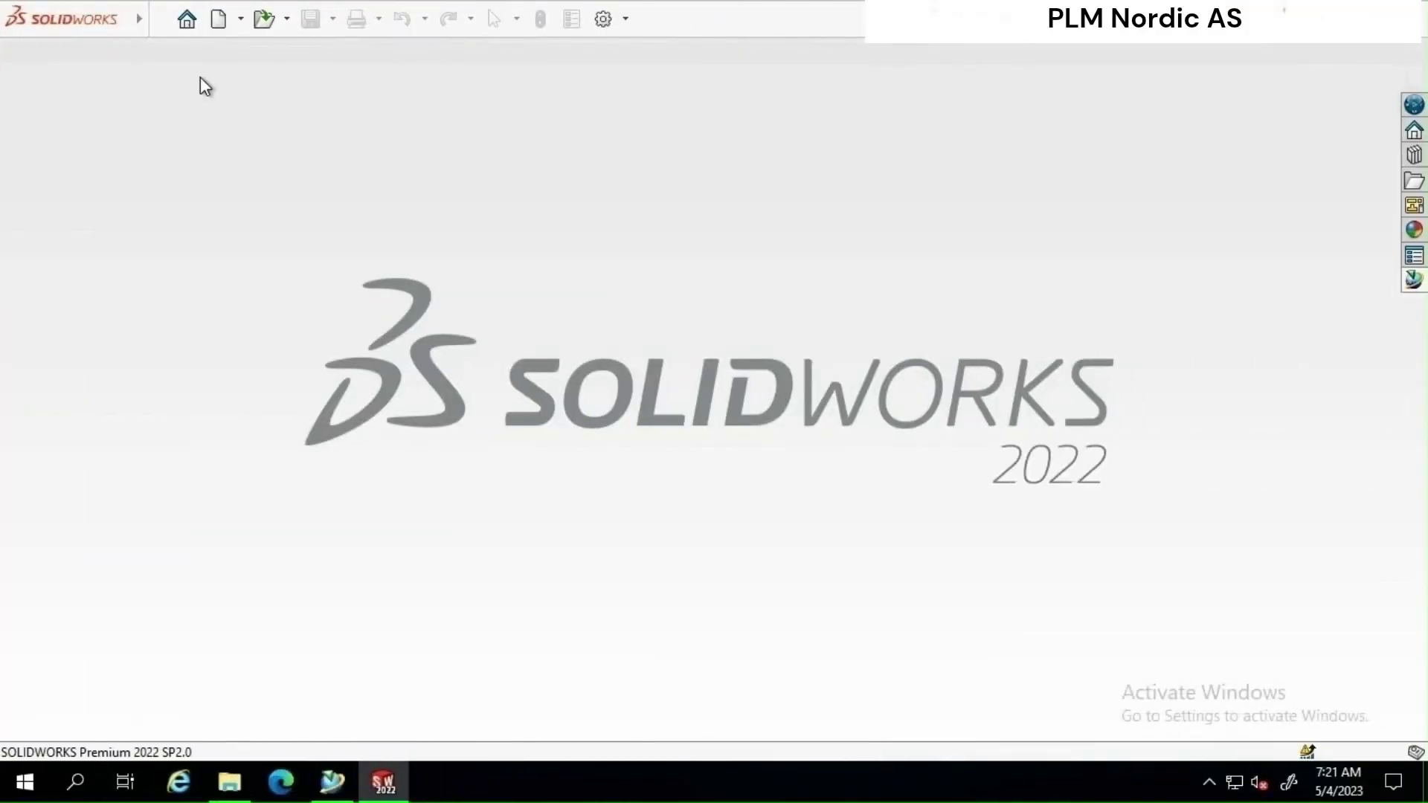
Step: Create a new Part document and have Teamcenter manage it
{"action": "left_click", "coordinate": [218, 19]}
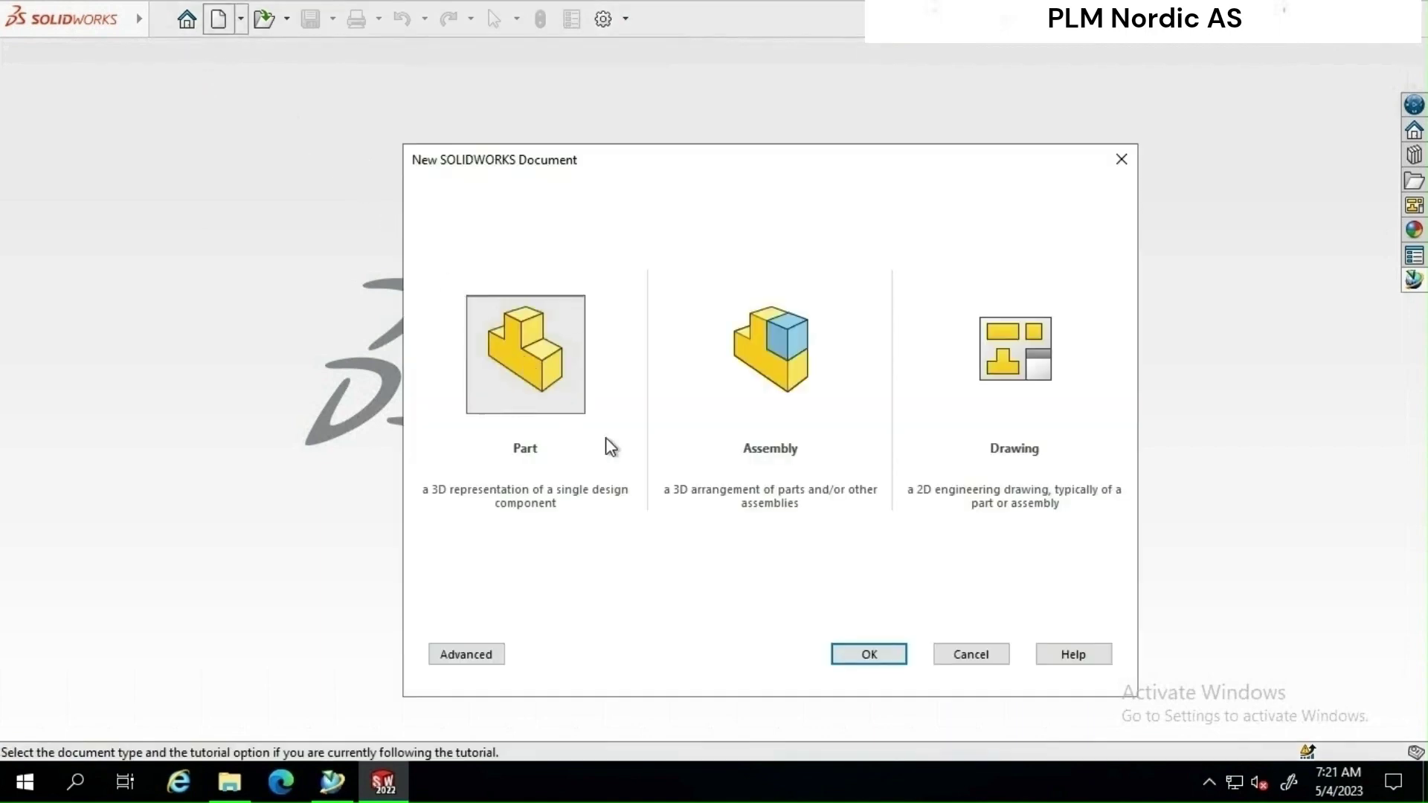
{"action": "left_click", "coordinate": [871, 658]}
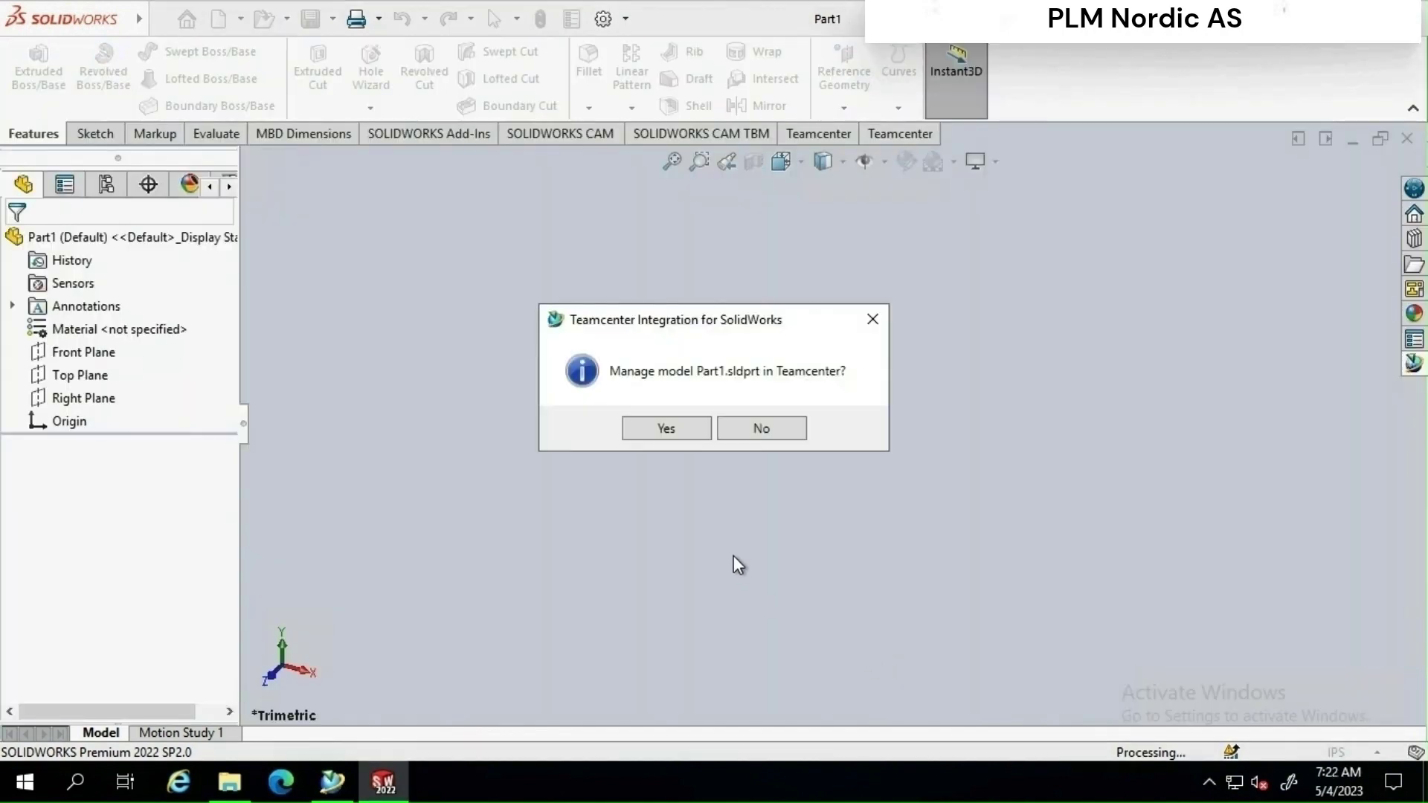
{"action": "left_click", "coordinate": [666, 429]}
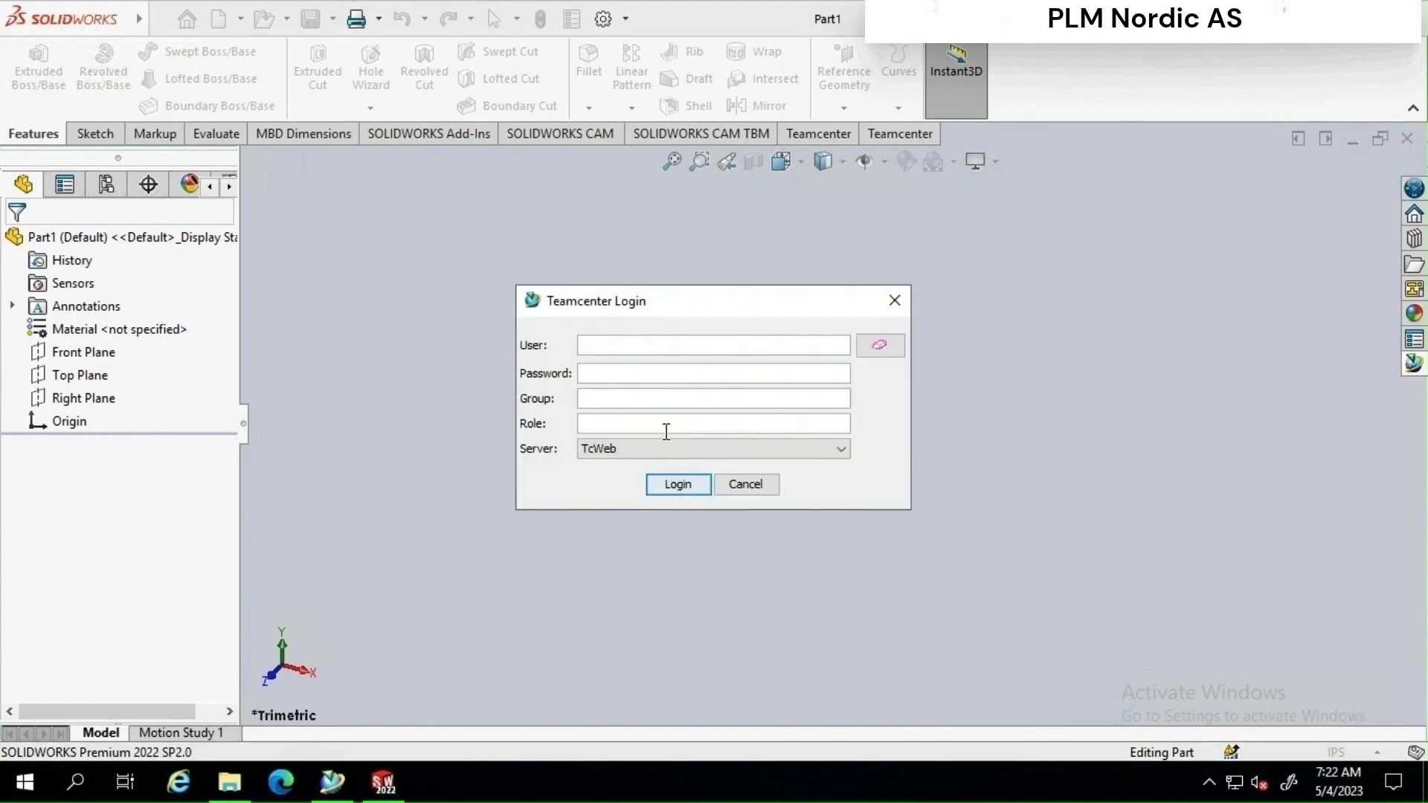
Step: Log in to Teamcenter with the user name and password
{"action": "type", "text": "infodba"}
{"action": "key", "text": "Tab"}
{"action": "type", "text": "************"}
{"action": "left_click", "coordinate": [679, 485]}
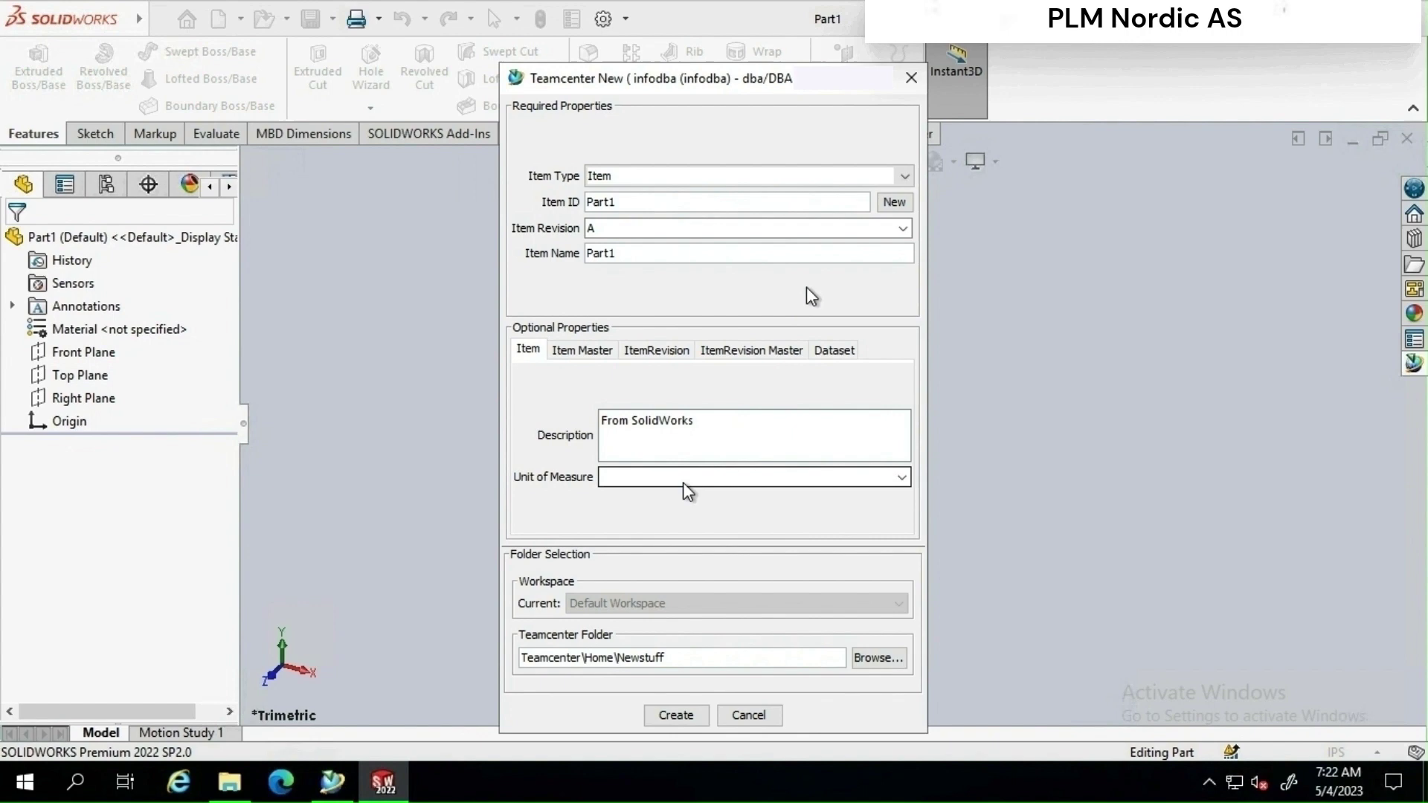
Step: Generate item ID 000512 and prefix the item name with Test_ to make Test_Part1
{"action": "left_click", "coordinate": [895, 204]}
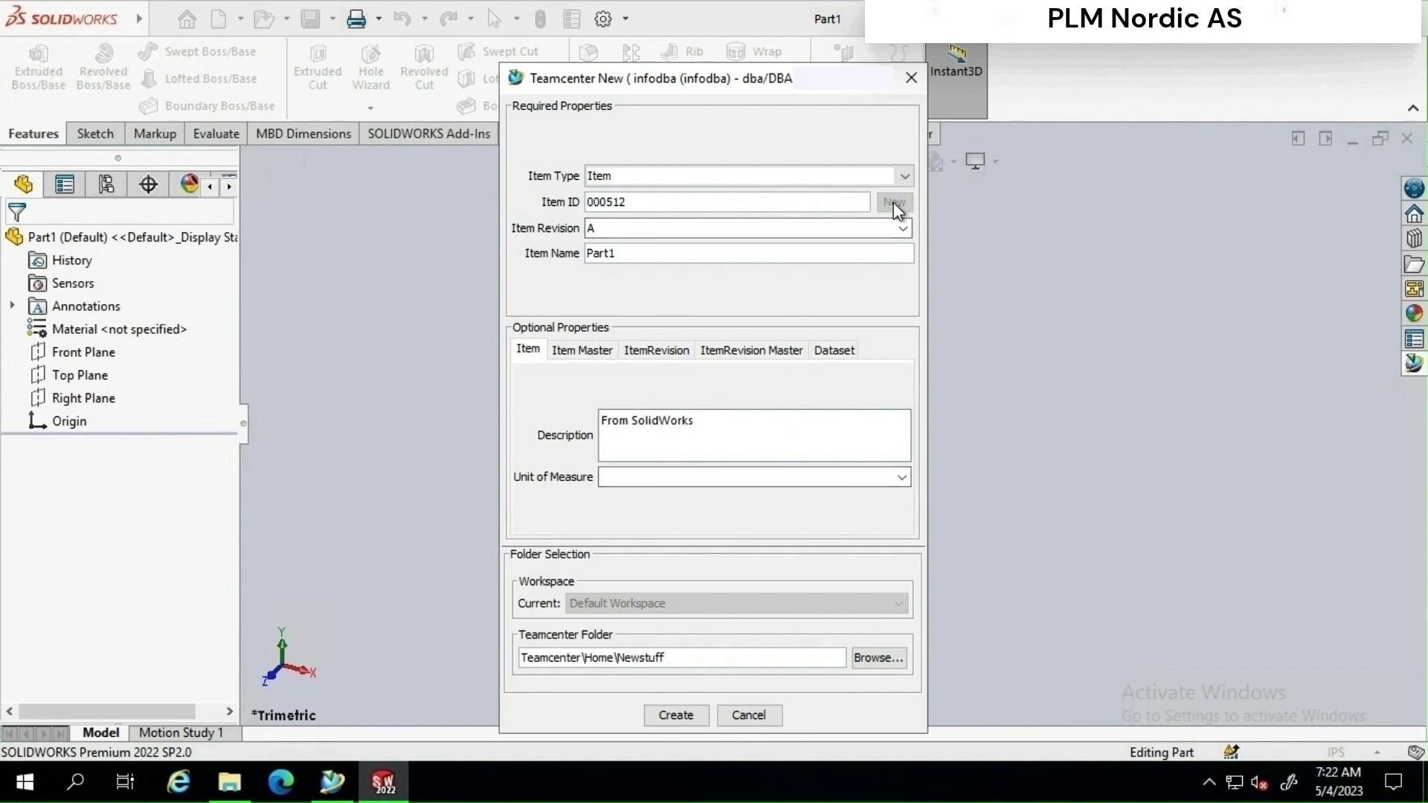
{"action": "left_click_drag", "start_coordinate": [628, 253], "coordinate": [572, 257]}
{"action": "left_click", "coordinate": [588, 254]}
{"action": "type", "text": "Test_"}
Step: Review the Optional Properties tabs and create the Teamcenter item
{"action": "left_click", "coordinate": [583, 352]}
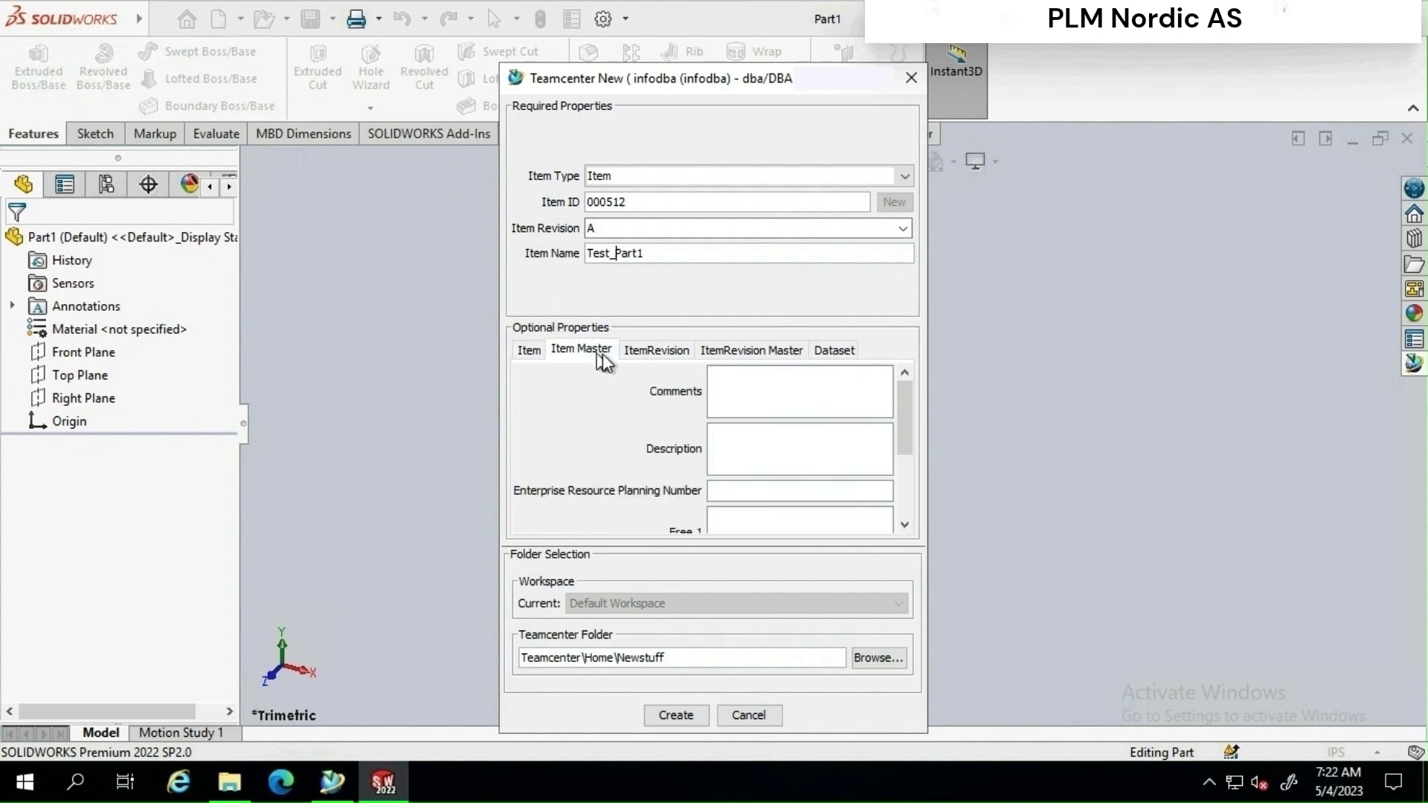
{"action": "left_click", "coordinate": [657, 355]}
{"action": "left_click", "coordinate": [788, 354]}
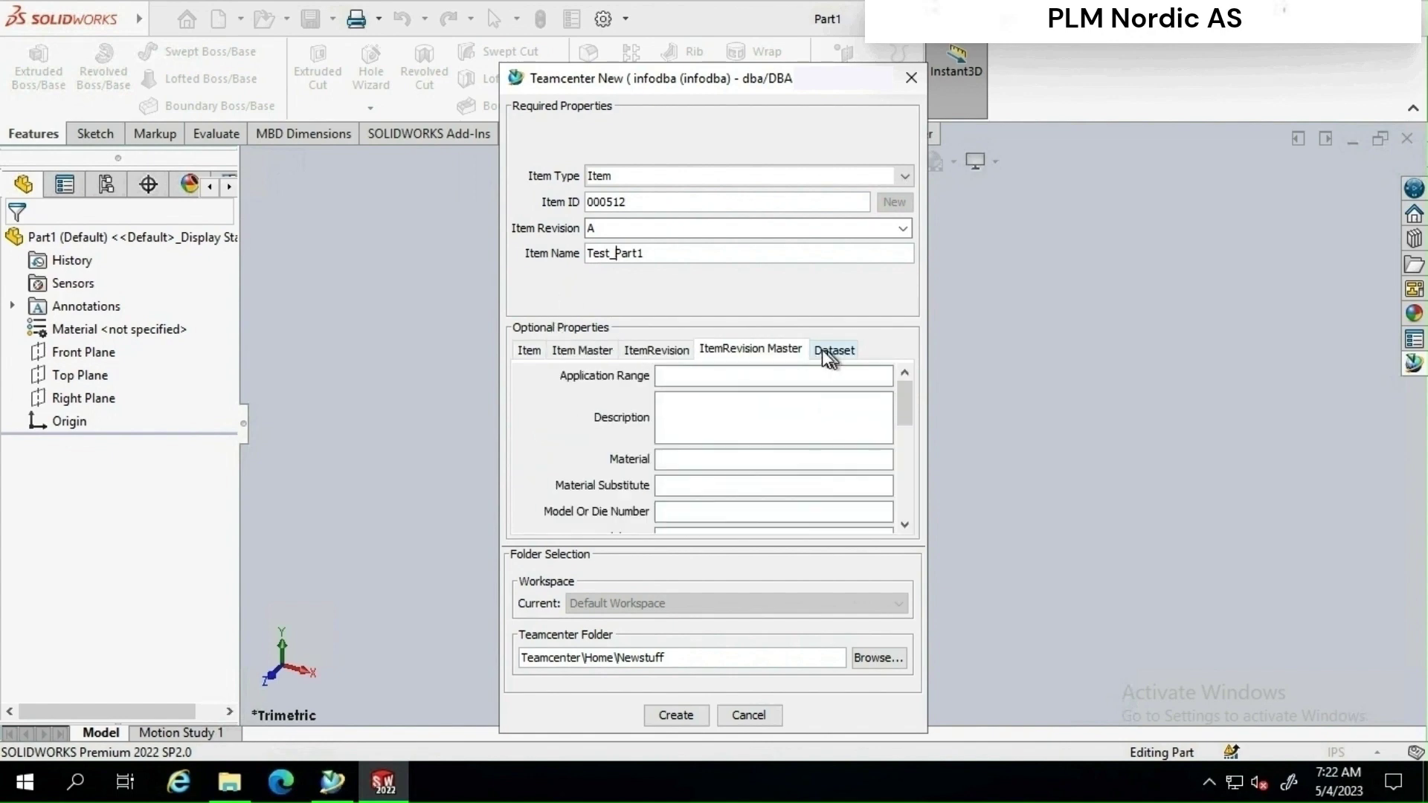
{"action": "left_click", "coordinate": [827, 352]}
{"action": "left_click", "coordinate": [532, 350]}
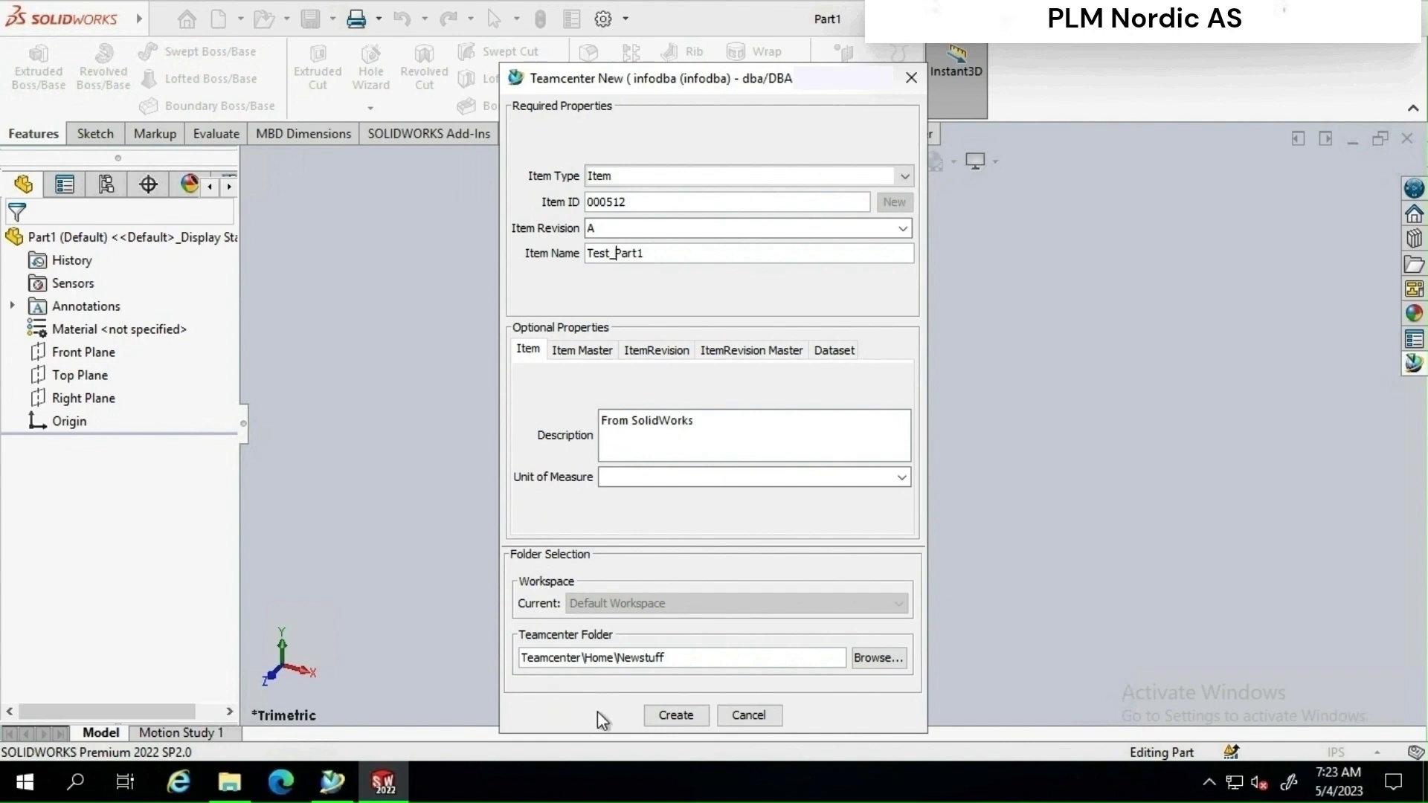
{"action": "left_click", "coordinate": [658, 713]}
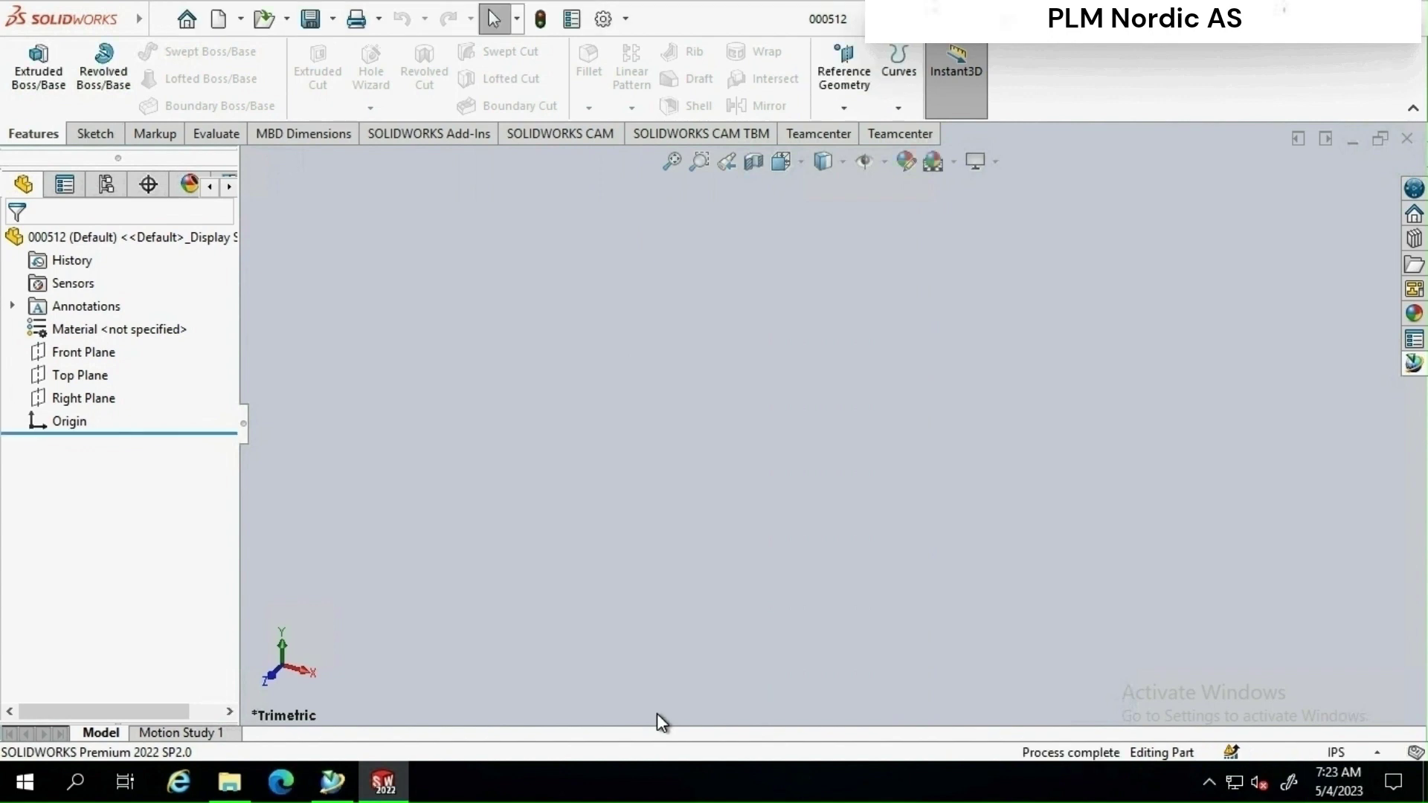
Step: Sketch a hexagon on the Front Plane with a centred 0.5-radius circle
{"action": "left_click", "coordinate": [107, 135]}
{"action": "left_click", "coordinate": [178, 105]}
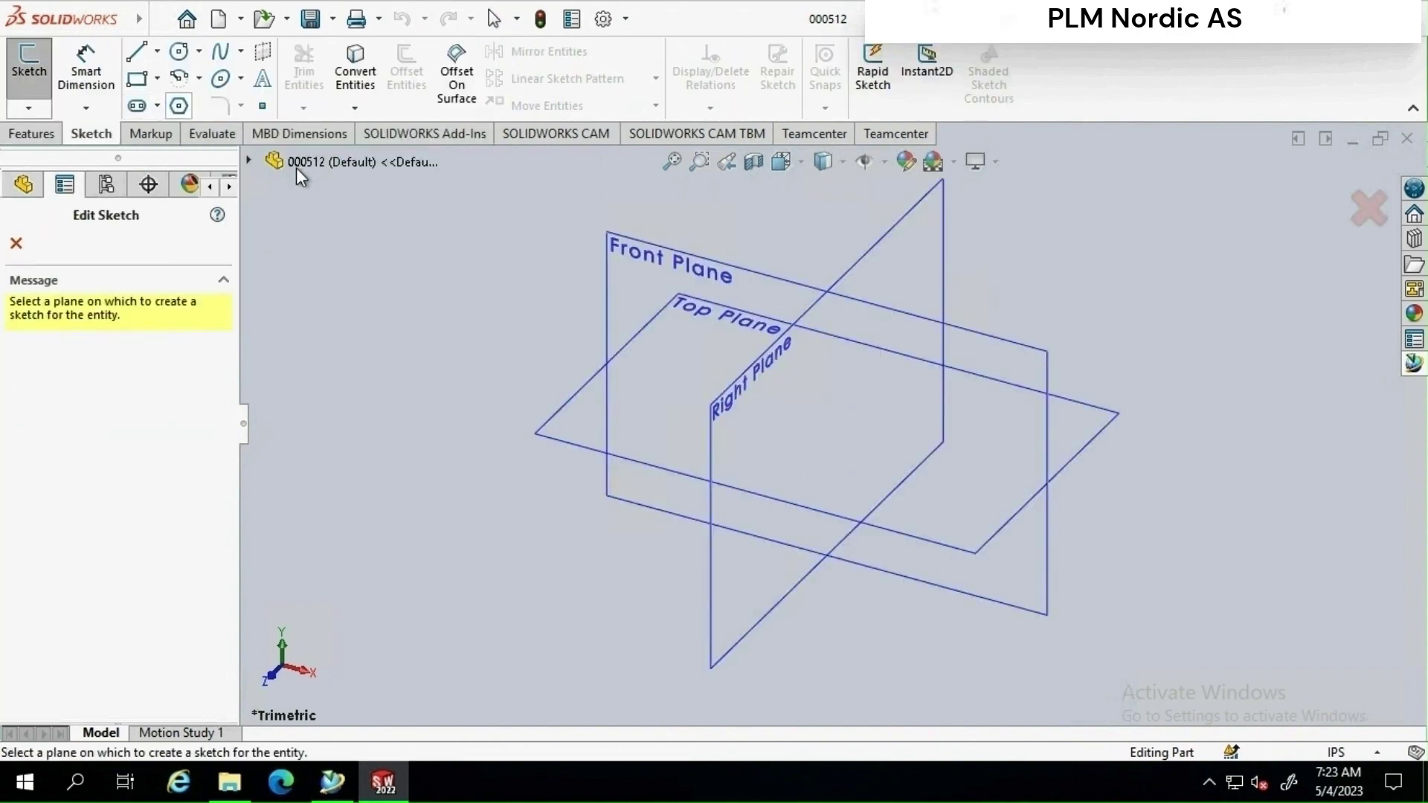
{"action": "left_click", "coordinate": [646, 246]}
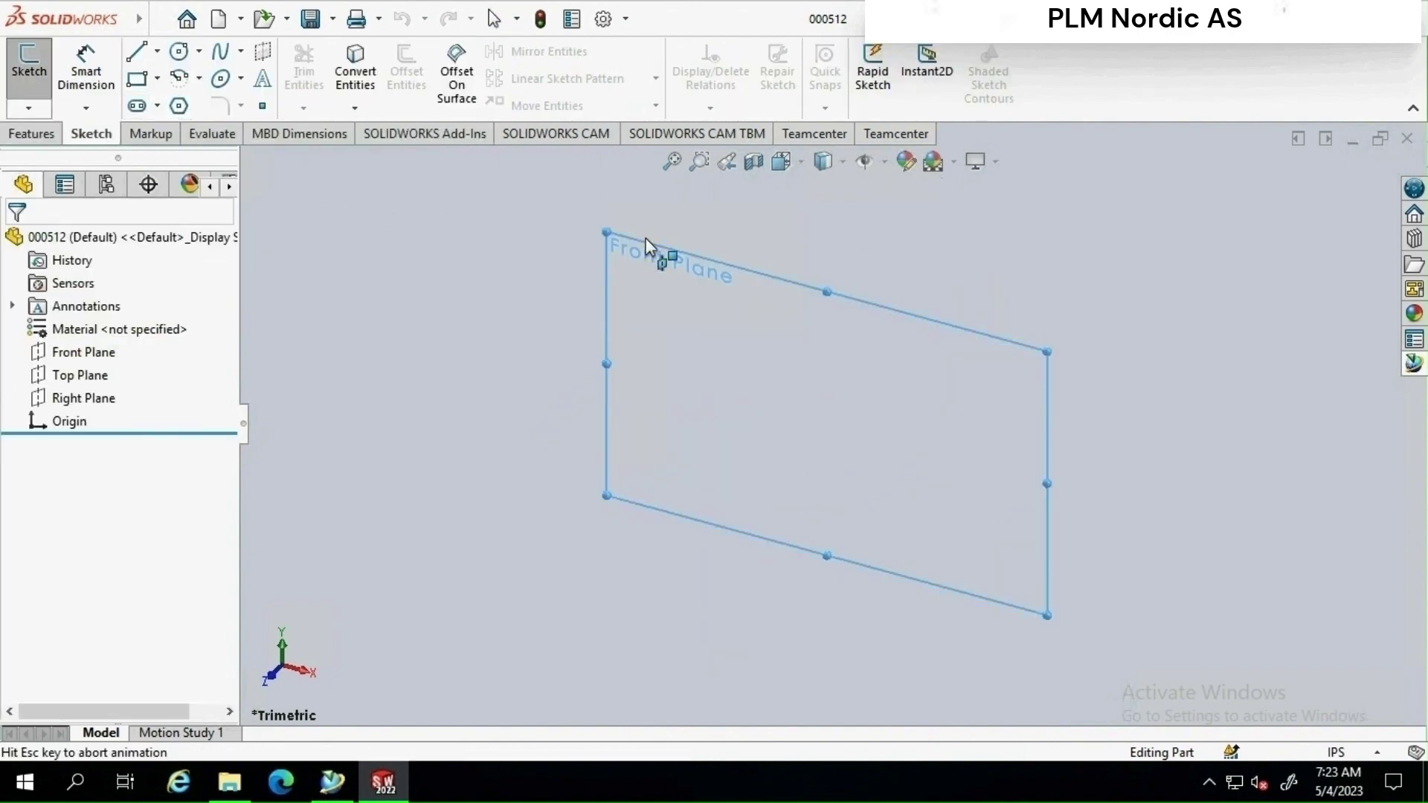
{"action": "left_click_drag", "start_coordinate": [832, 422], "coordinate": [997, 422]}
{"action": "left_click", "coordinate": [179, 51]}
{"action": "left_click_drag", "start_coordinate": [832, 423], "coordinate": [841, 478]}
{"action": "key", "text": "Escape"}
{"action": "left_click", "coordinate": [822, 368]}
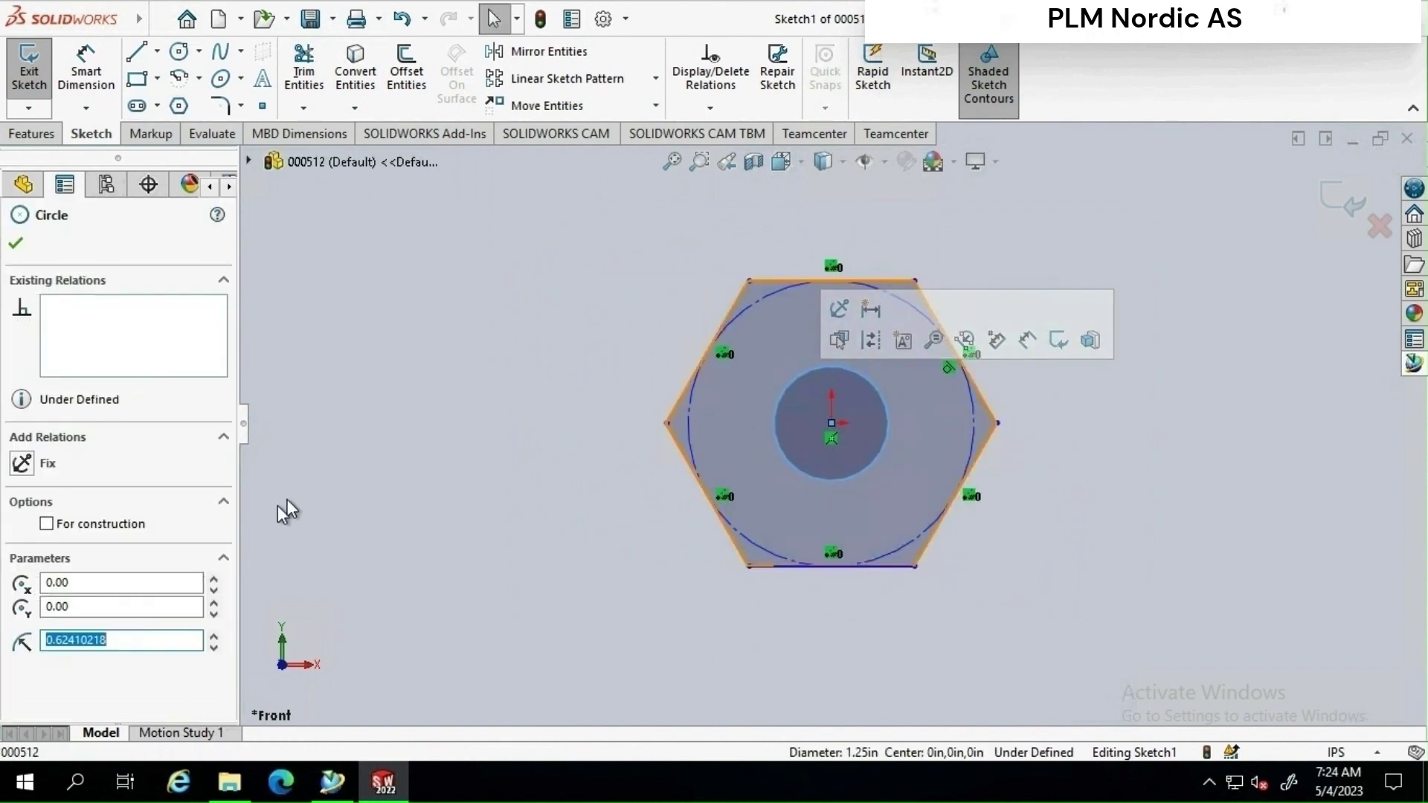
{"action": "type", "text": "0.5"}
{"action": "left_click", "coordinate": [17, 244]}
{"action": "left_click", "coordinate": [28, 70]}
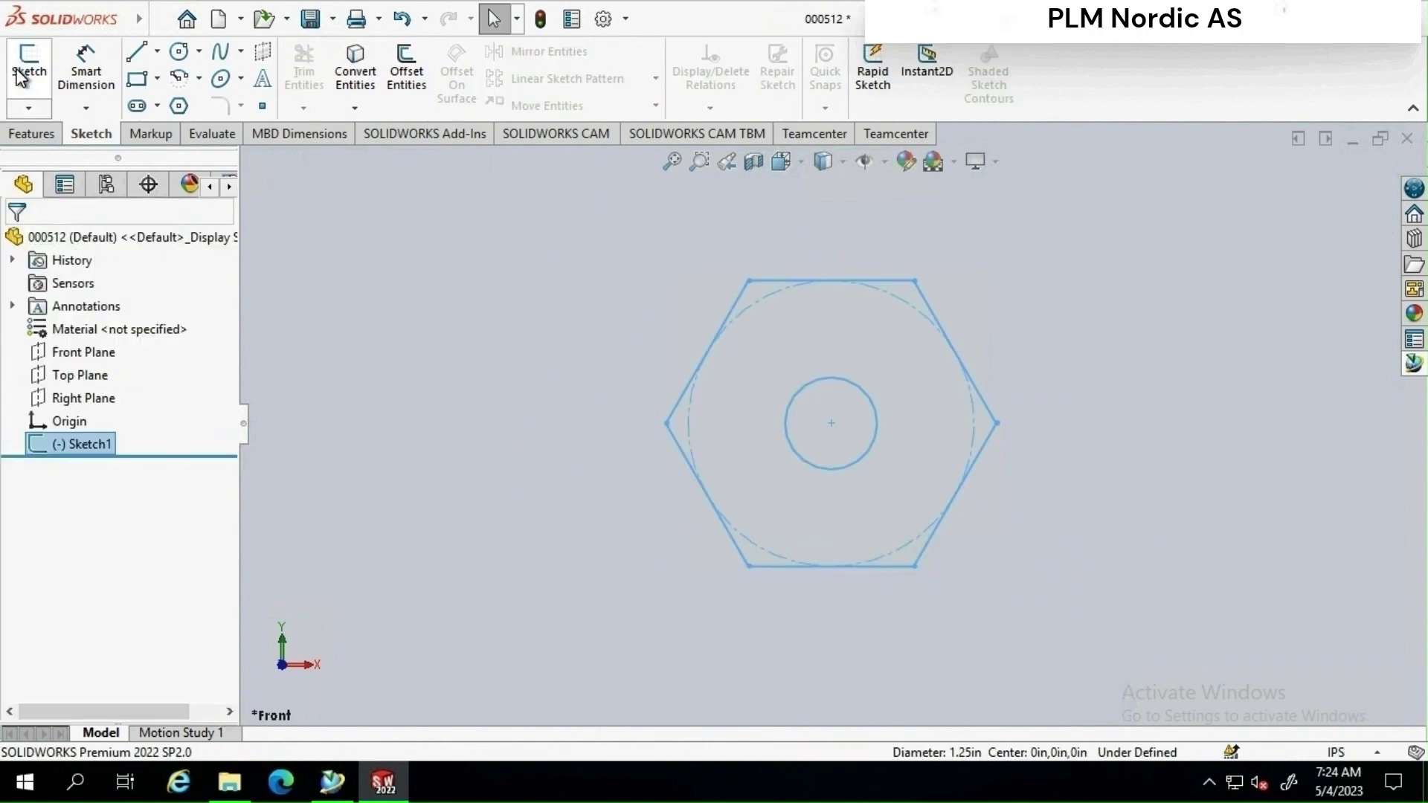
Step: Extrude the hexagon sketch 1 in into a solid boss
{"action": "left_click", "coordinate": [31, 134]}
{"action": "left_click", "coordinate": [43, 78]}
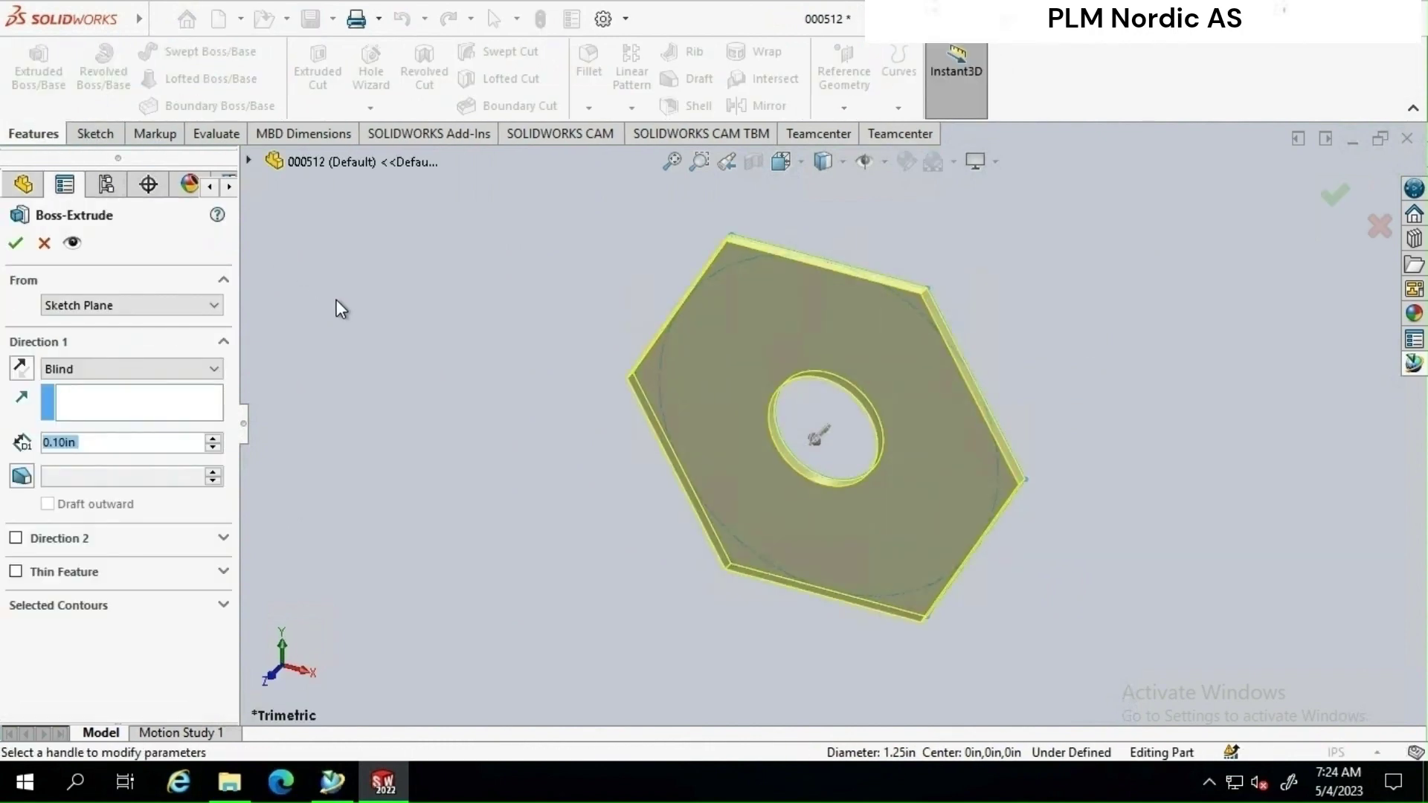
{"action": "type", "text": "1"}
{"action": "key", "text": "Return"}
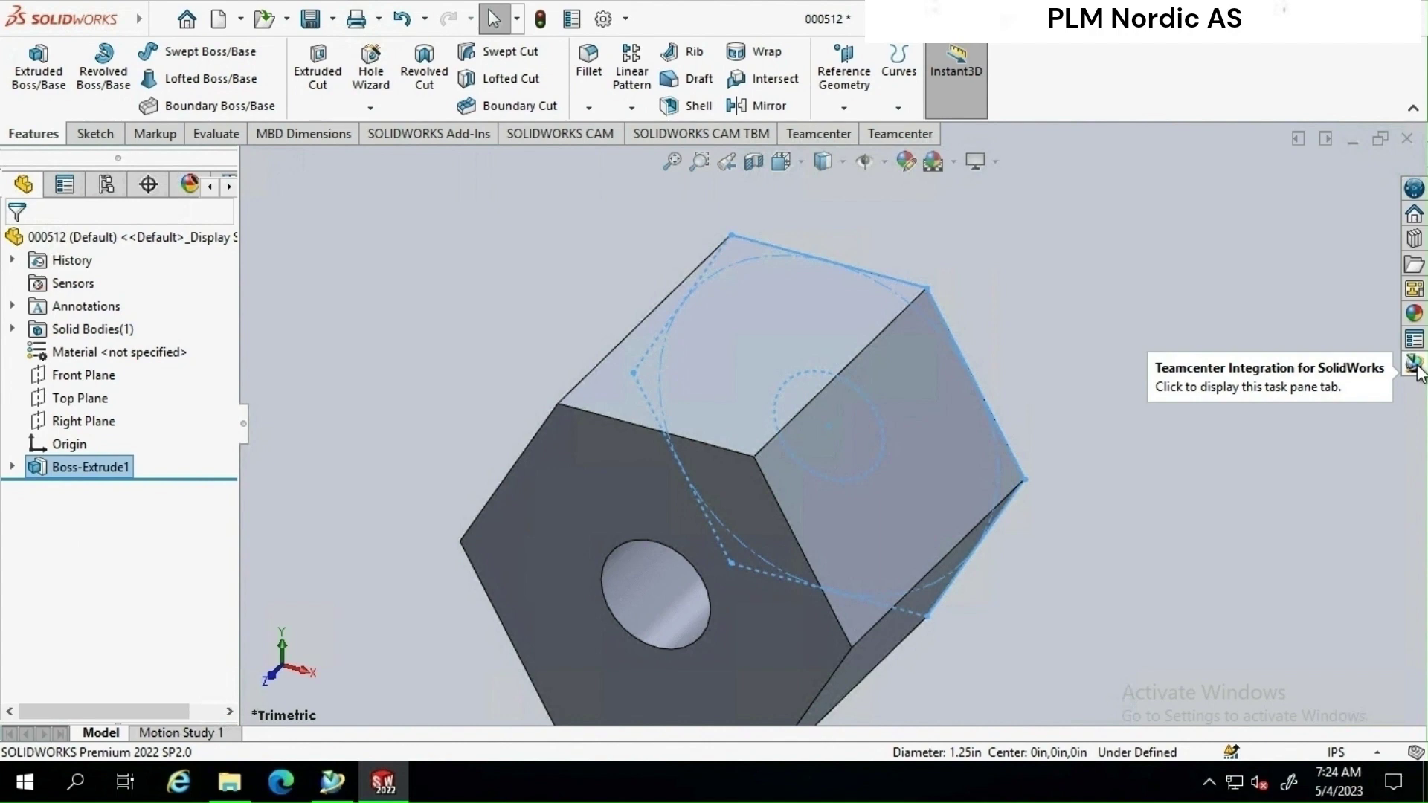
Step: Browse the workspace and Active Workspace views, then save 000512/A-Test_Part1 to Teamcenter
{"action": "left_click", "coordinate": [1415, 364]}
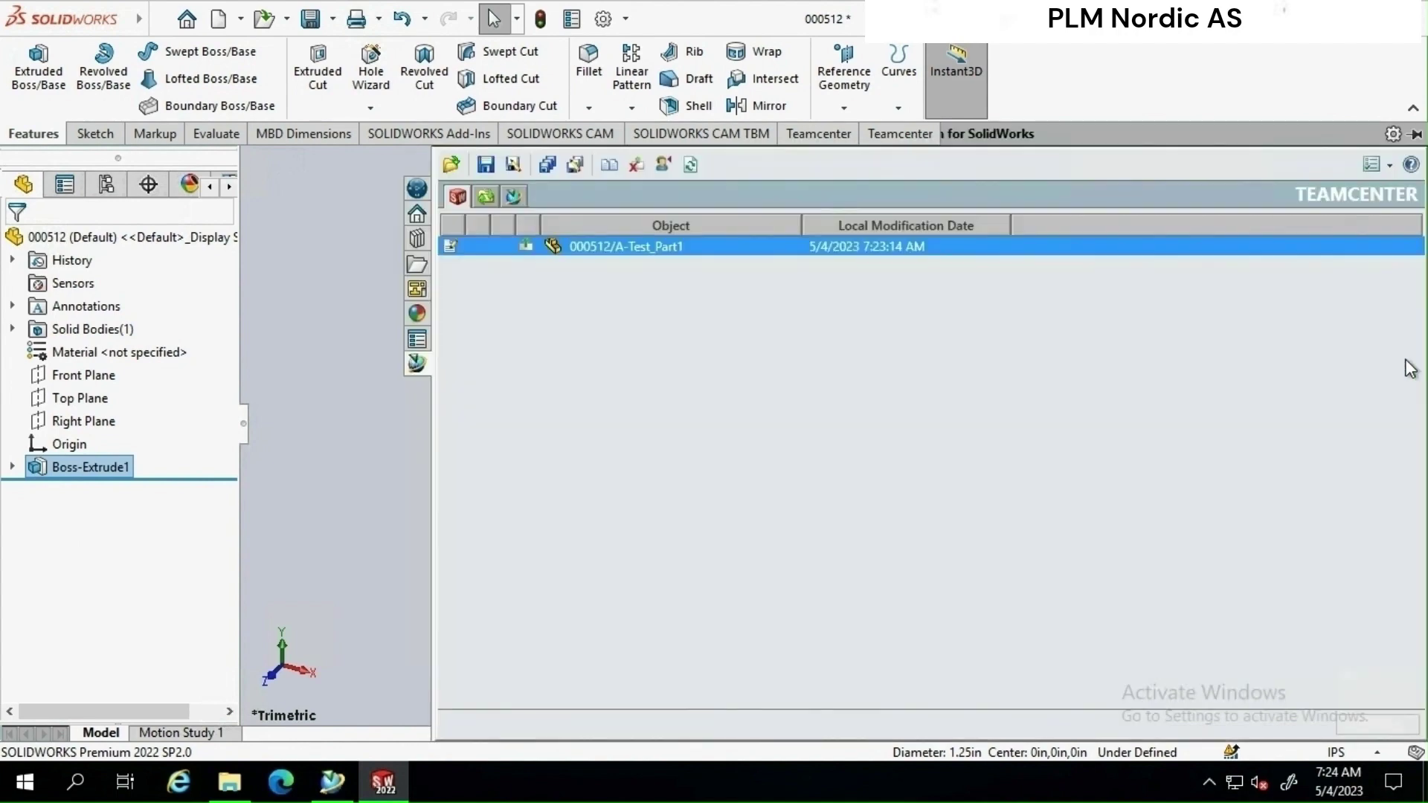
{"action": "left_click", "coordinate": [485, 197]}
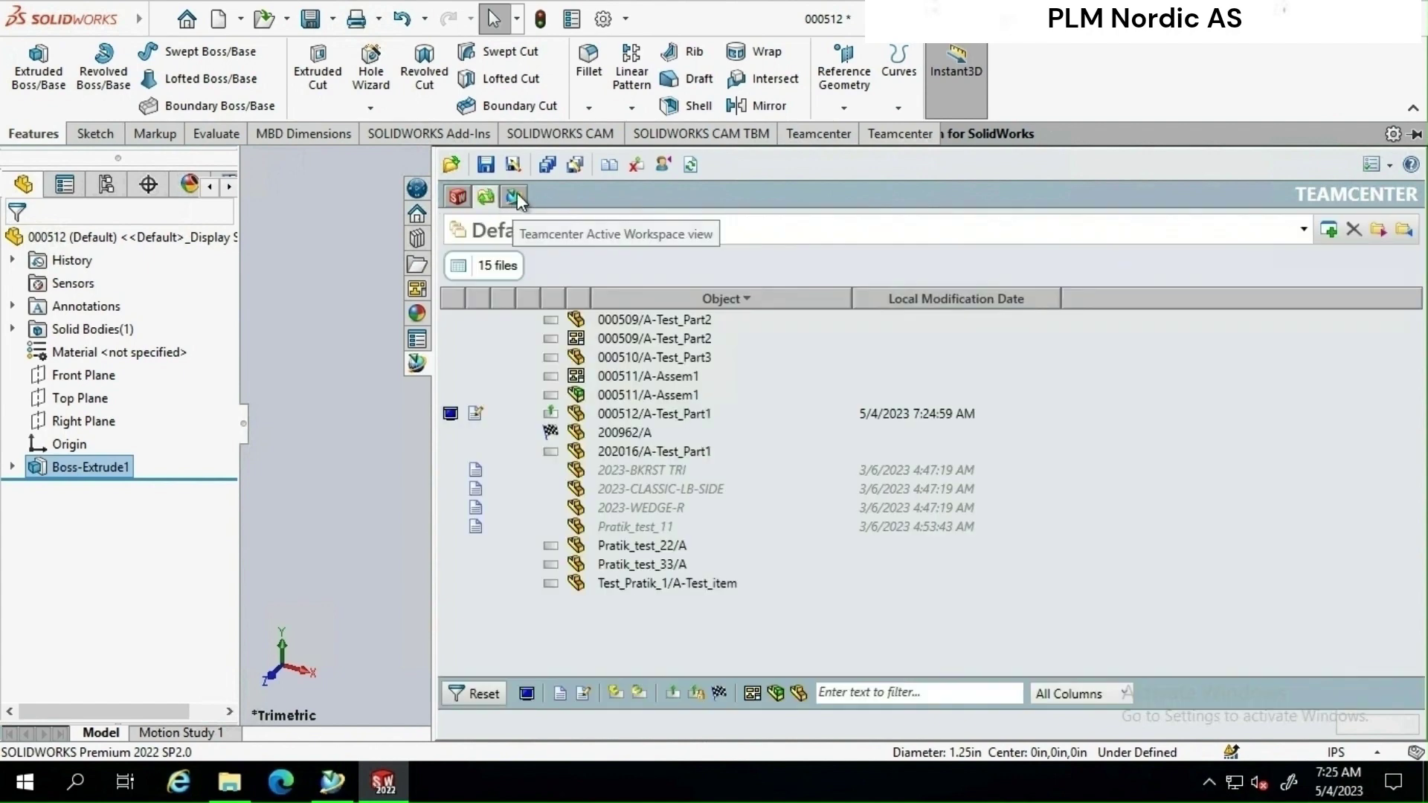
{"action": "left_click", "coordinate": [515, 195]}
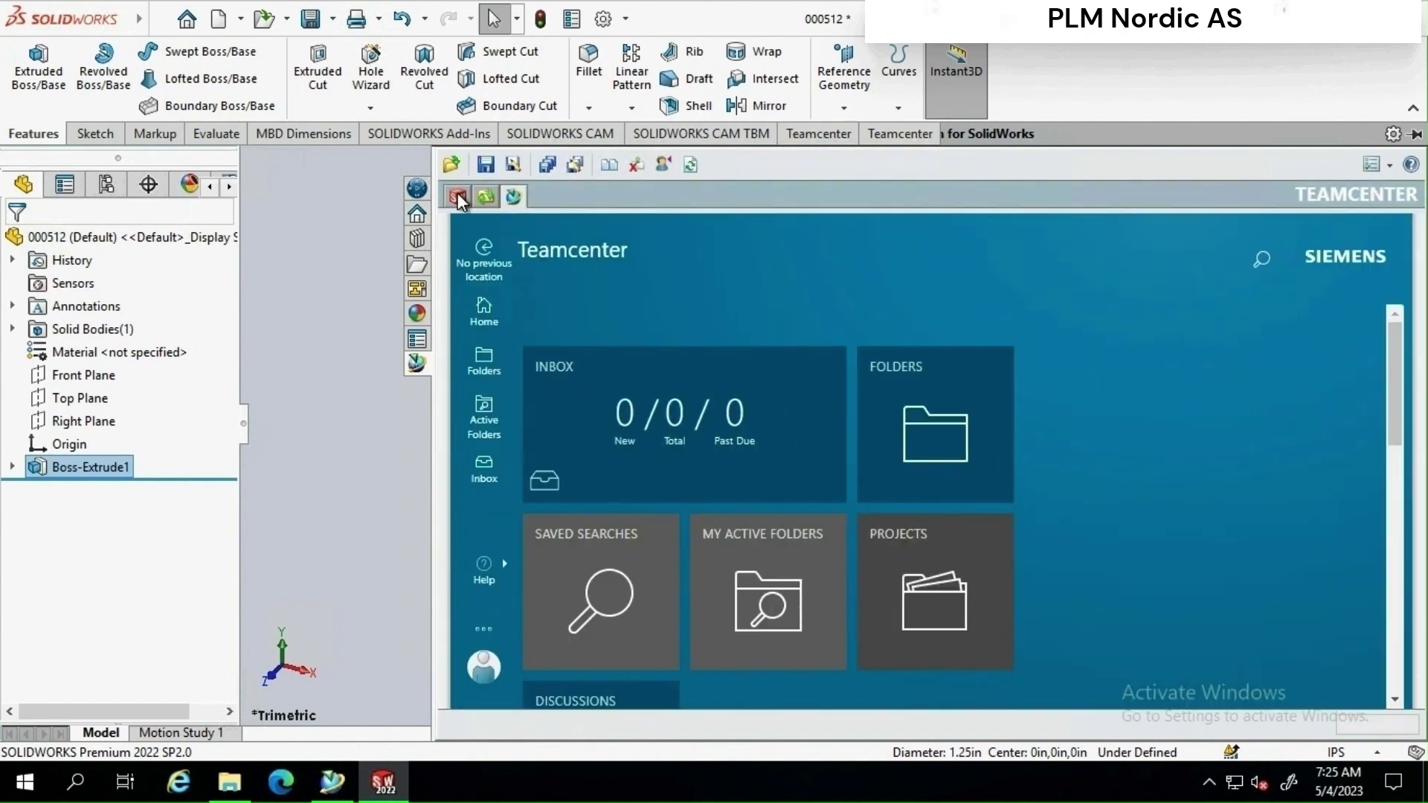
{"action": "left_click", "coordinate": [457, 195]}
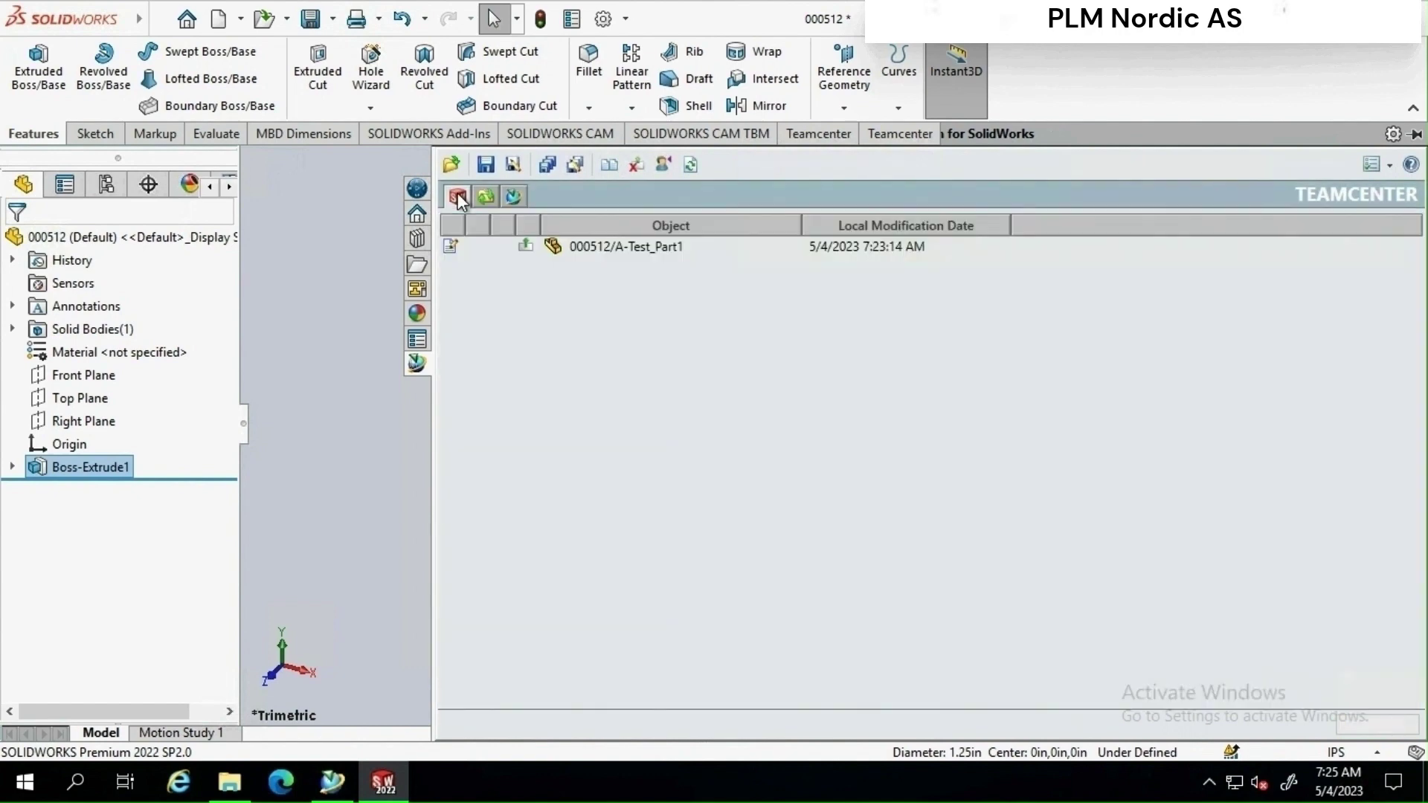
{"action": "left_click", "coordinate": [485, 162]}
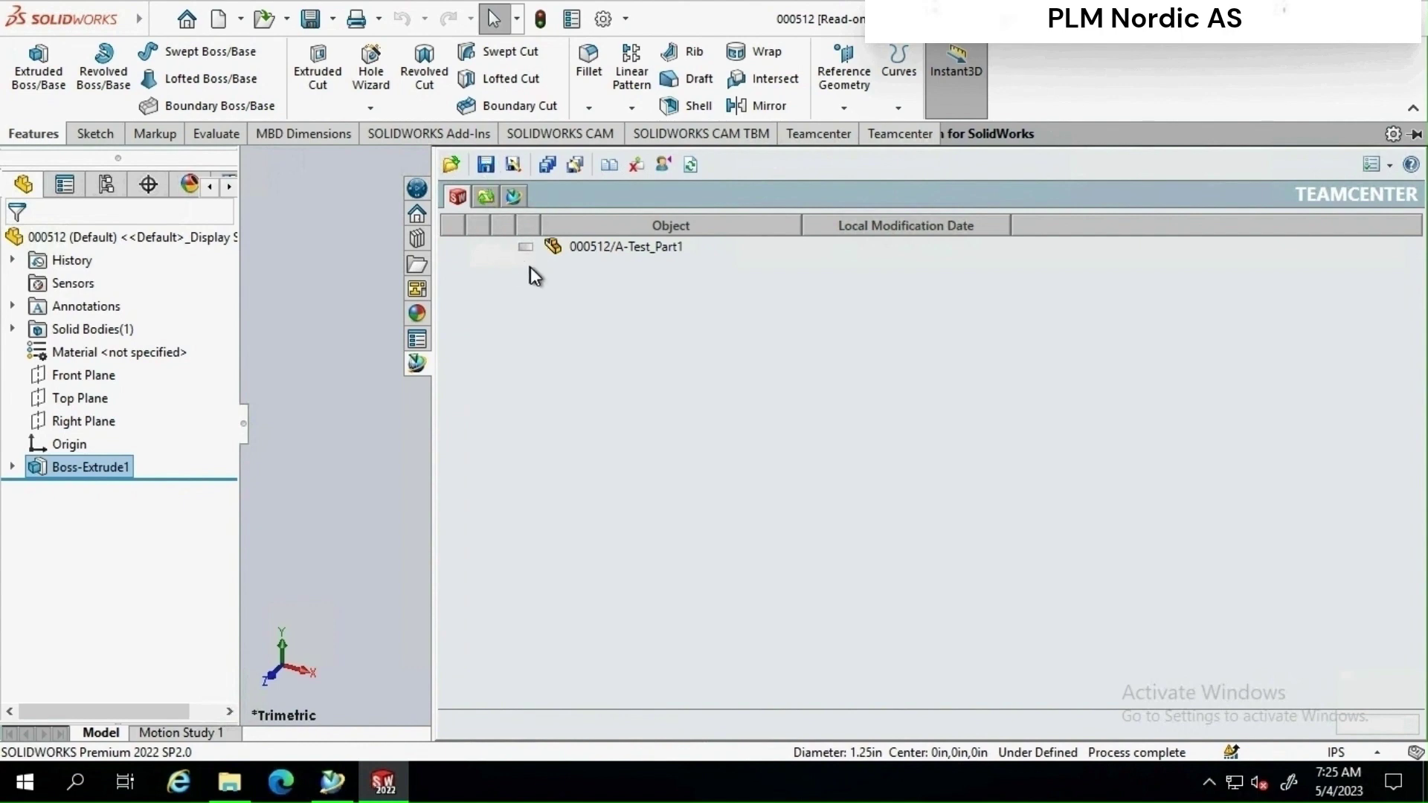
Step: Show 000512/A-Test_Part1 in Teamcenter and return to the open documents list
{"action": "left_click", "coordinate": [580, 250]}
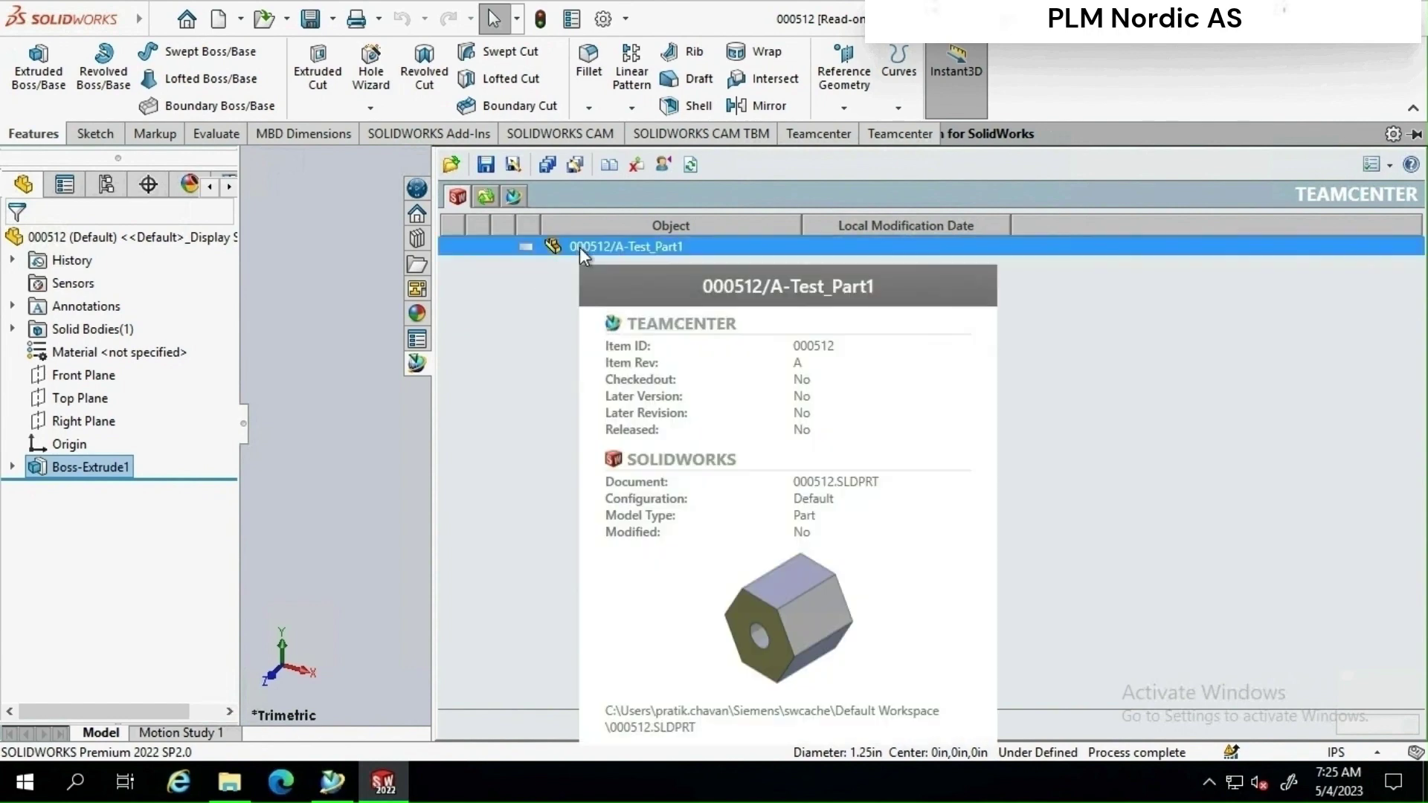
{"action": "right_click", "coordinate": [581, 250]}
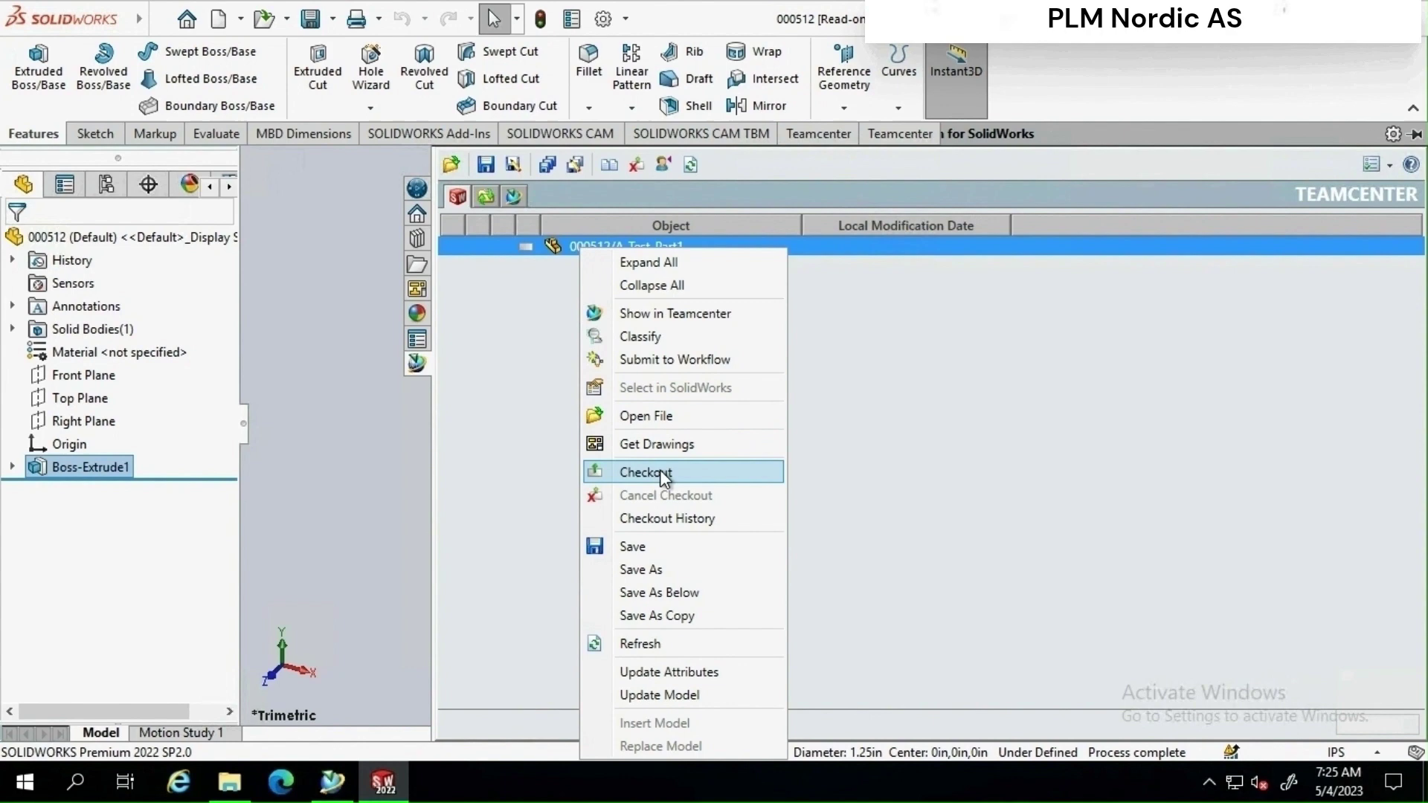
{"action": "left_click", "coordinate": [688, 320]}
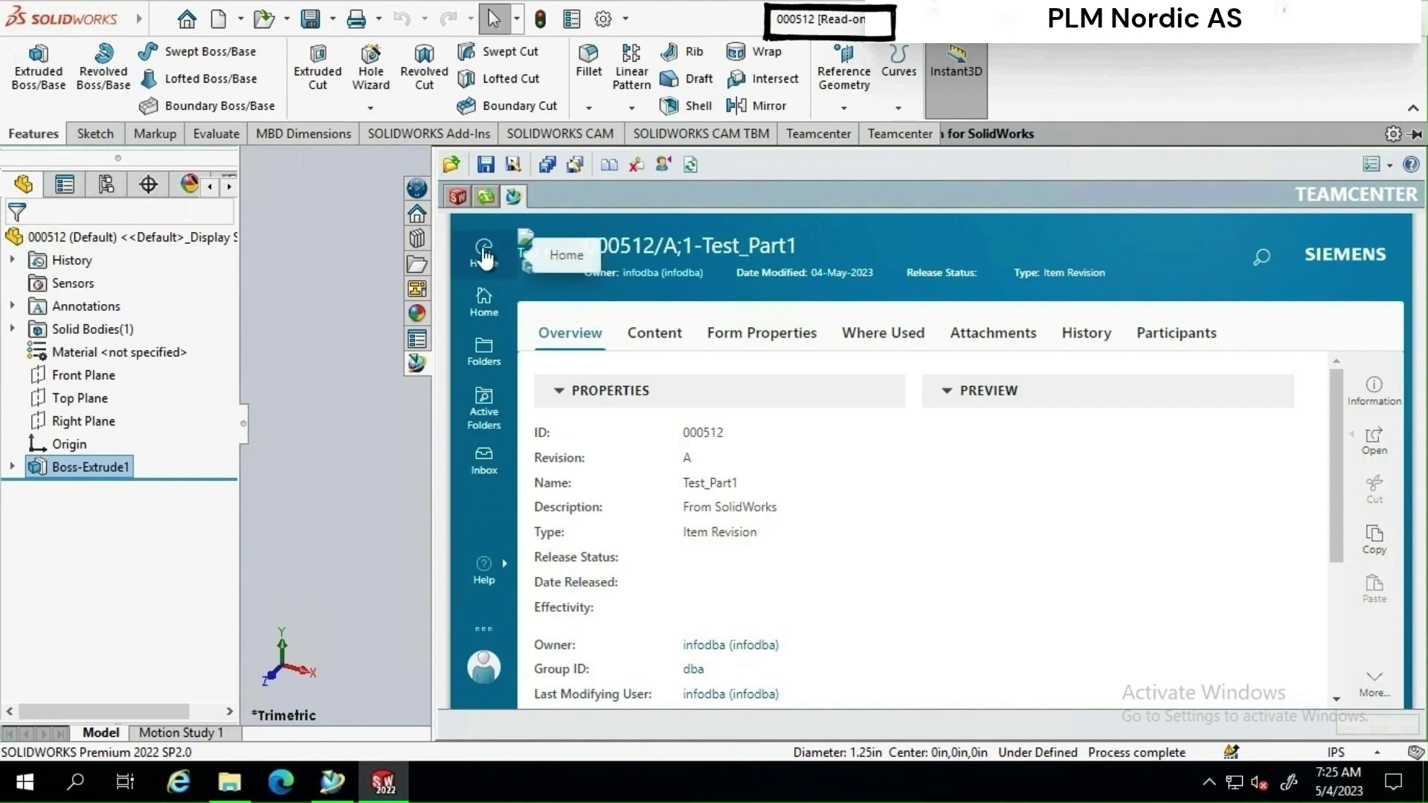
{"action": "left_click", "coordinate": [459, 197]}
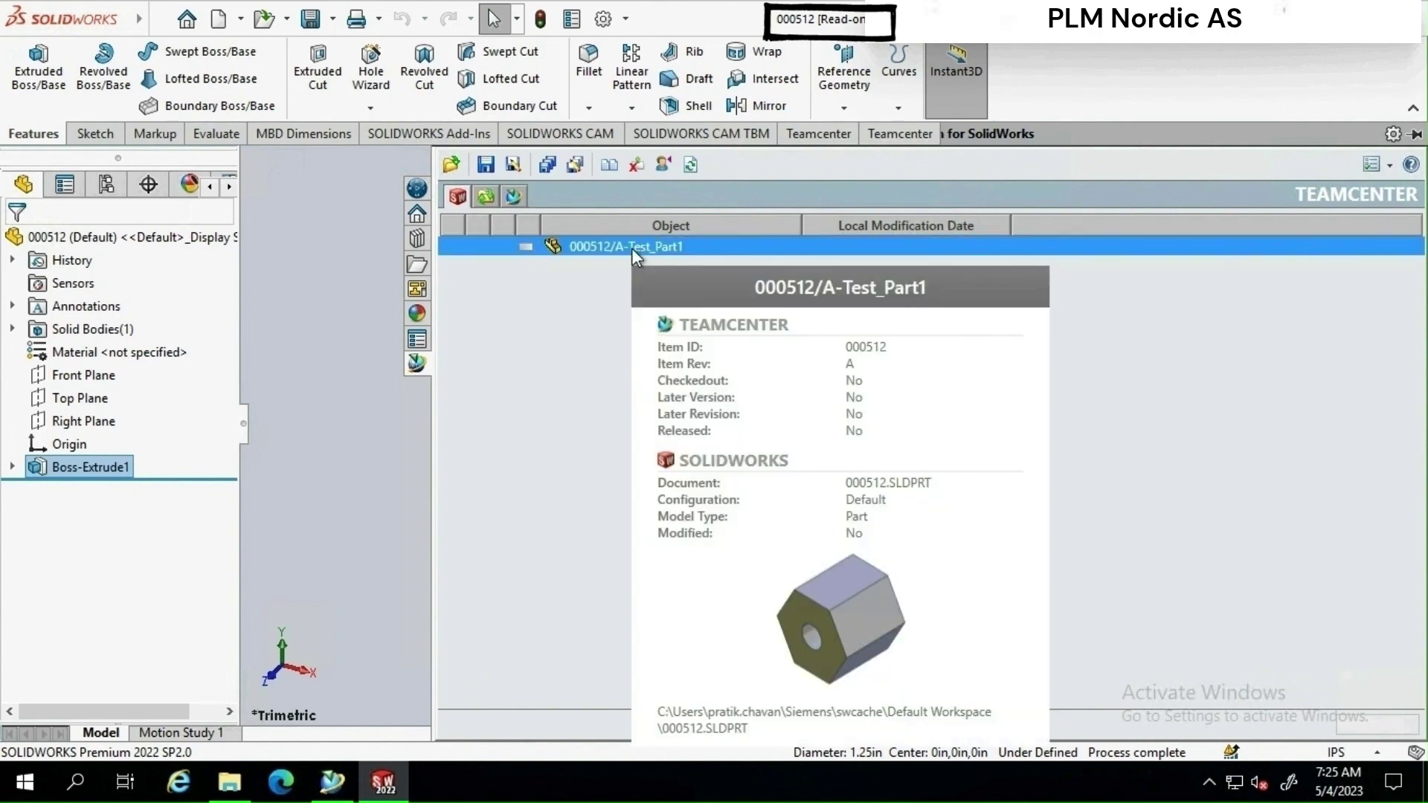
Step: Check out part 000512/A-Test_Part1 for editing
{"action": "right_click", "coordinate": [632, 248]}
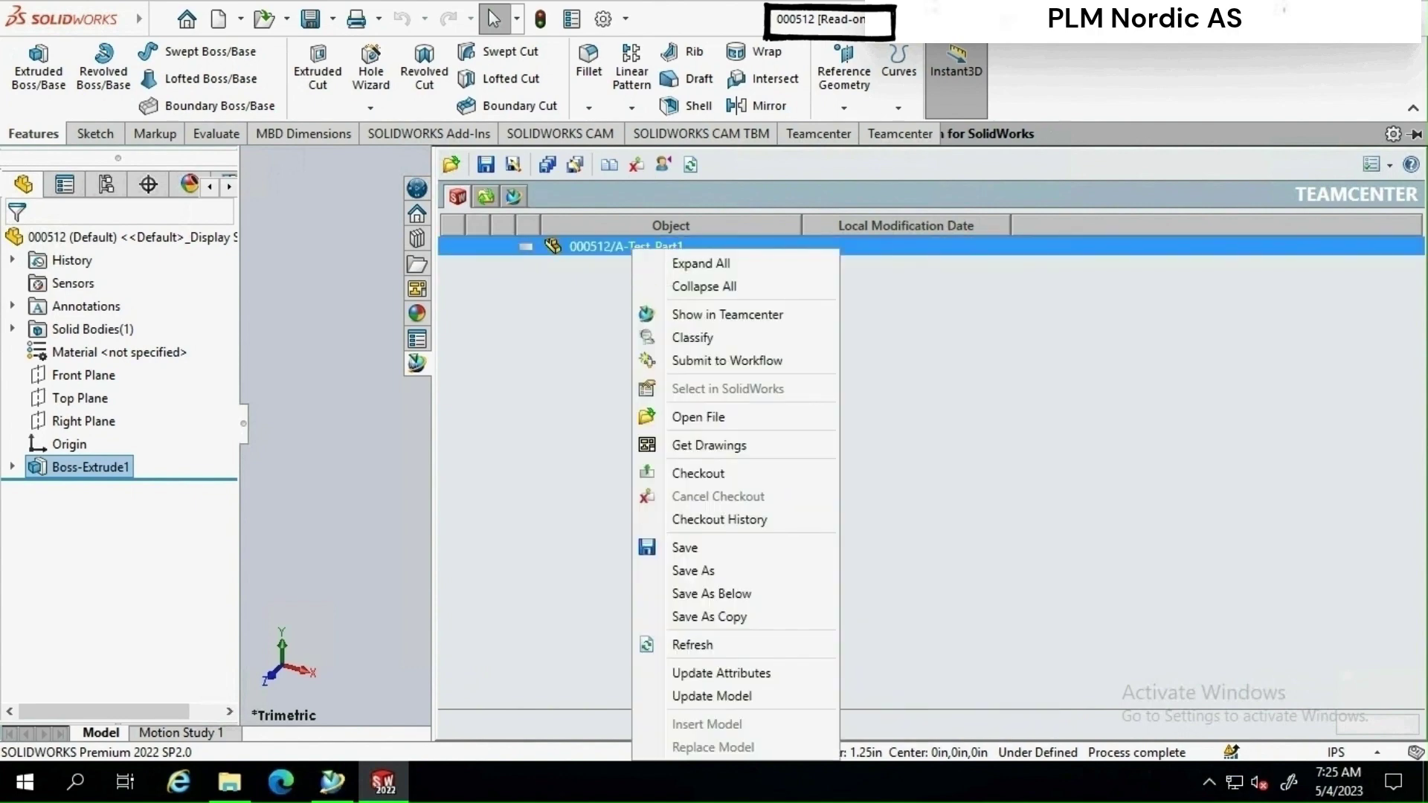
{"action": "left_click", "coordinate": [694, 469]}
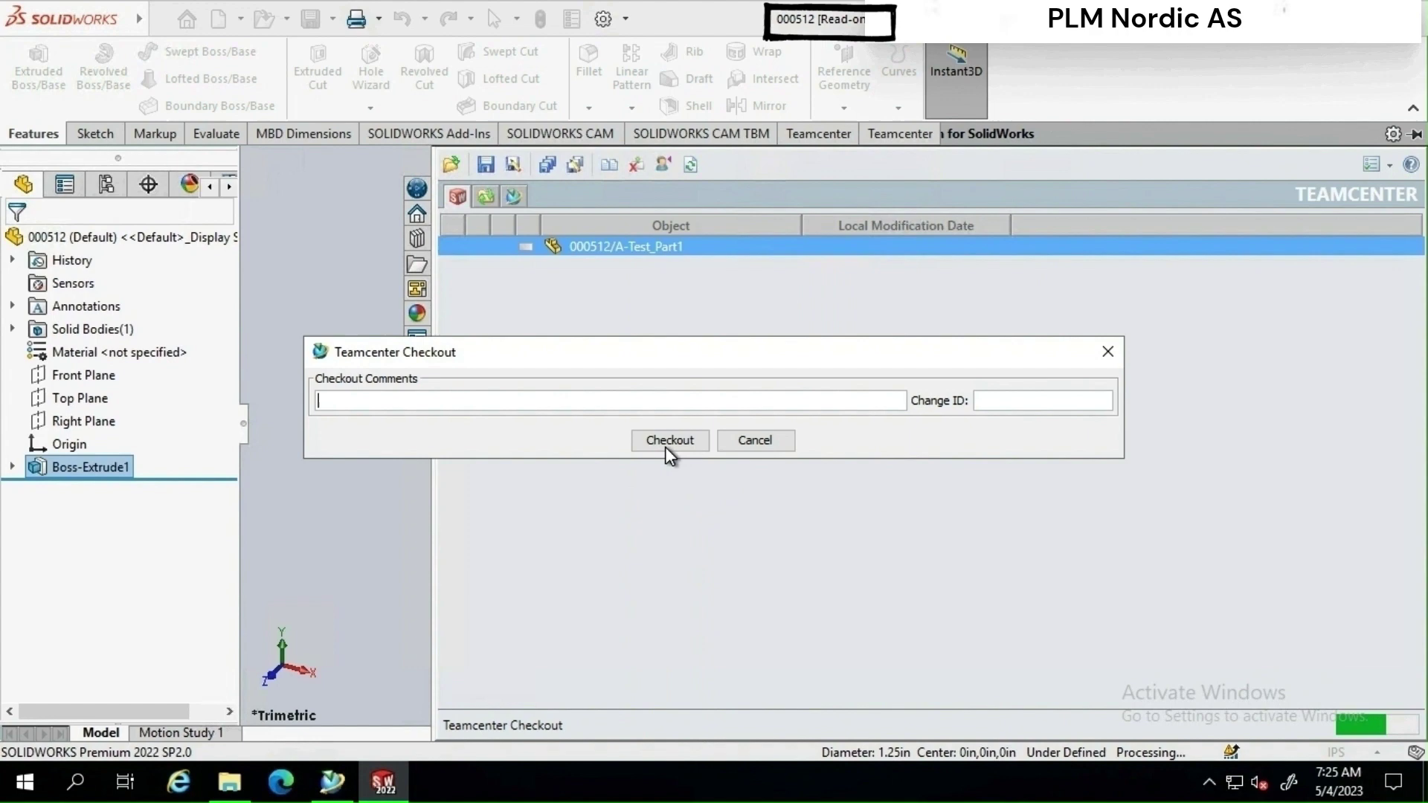
{"action": "left_click", "coordinate": [666, 447]}
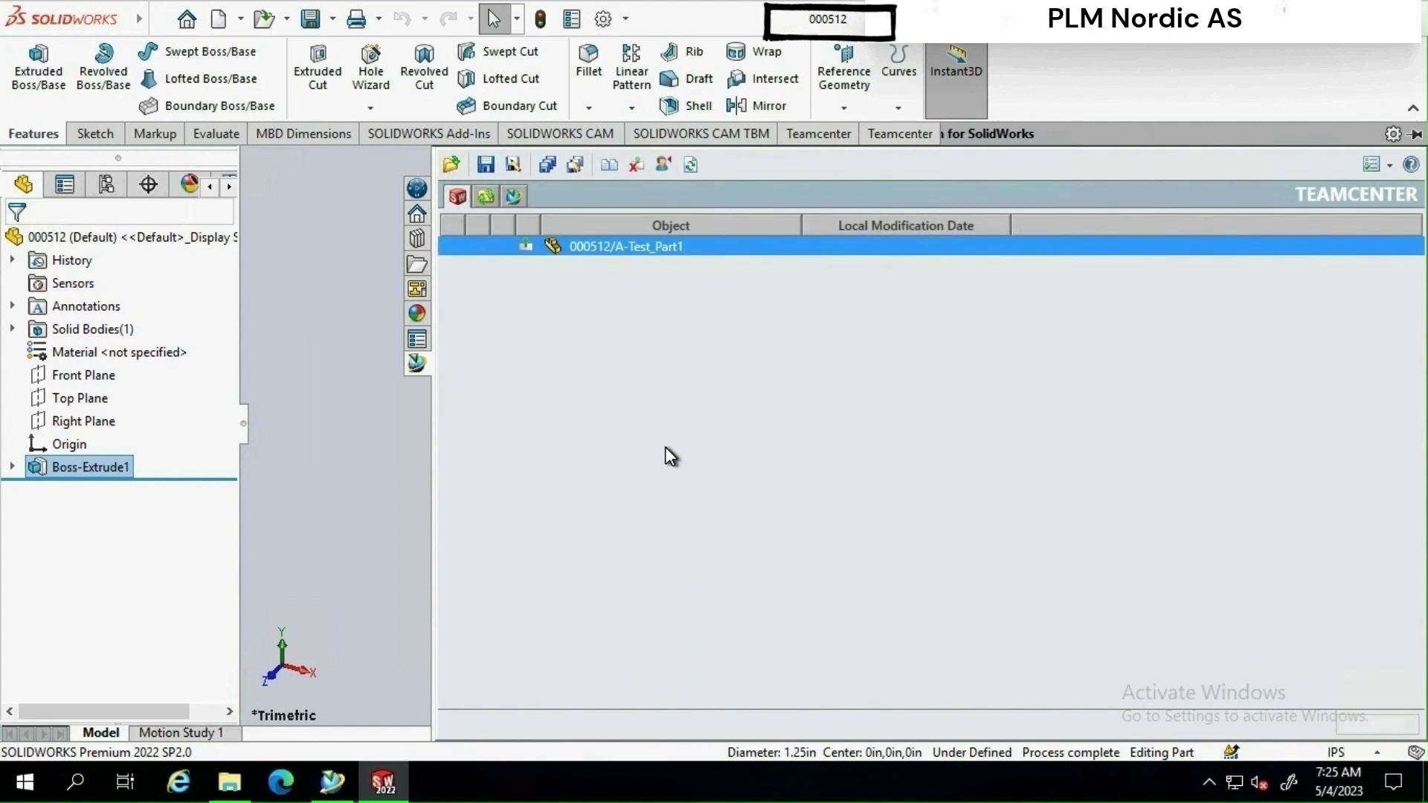
Step: Cancel the checkout of 000512/A-Test_Part1 from the Teamcenter pane
{"action": "left_click", "coordinate": [363, 368]}
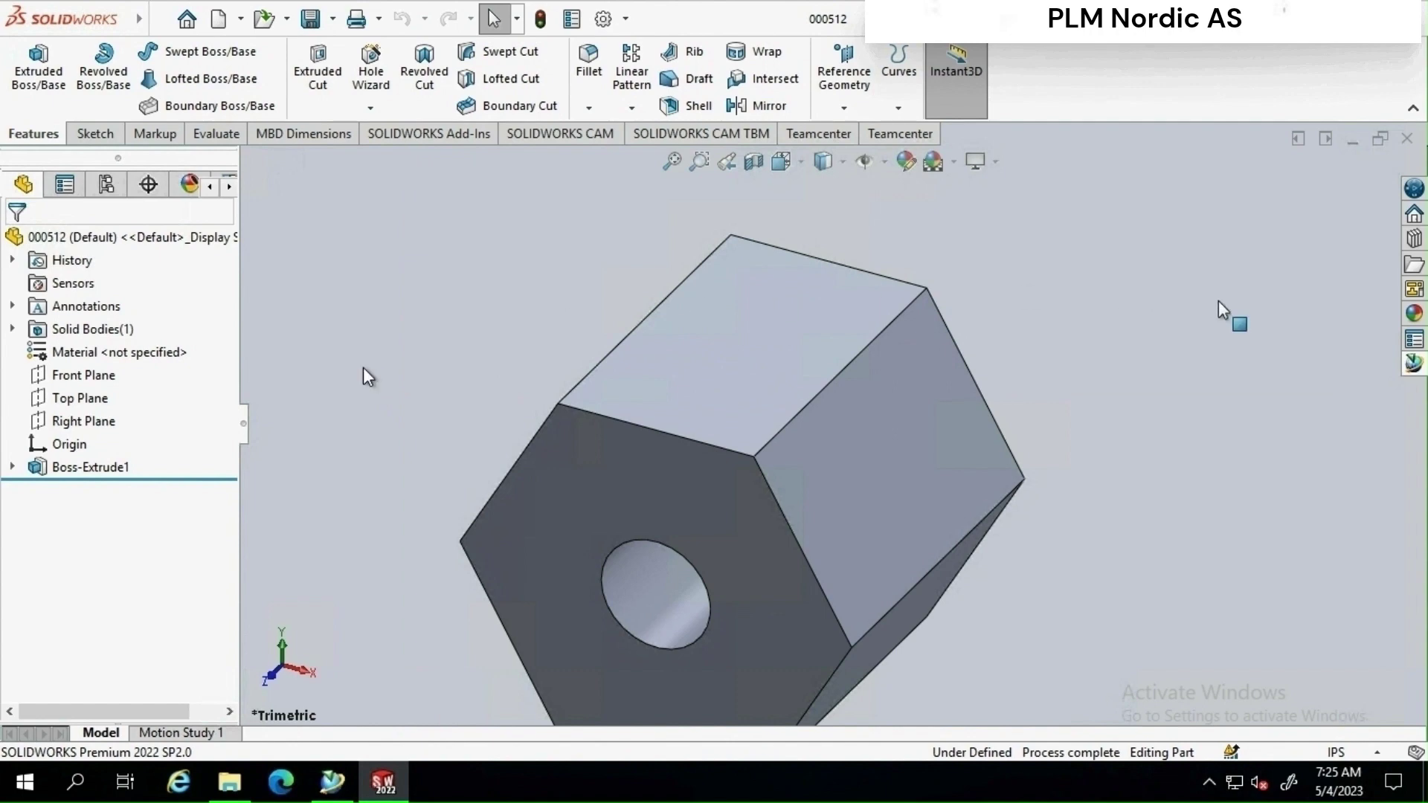
{"action": "left_click", "coordinate": [1414, 364]}
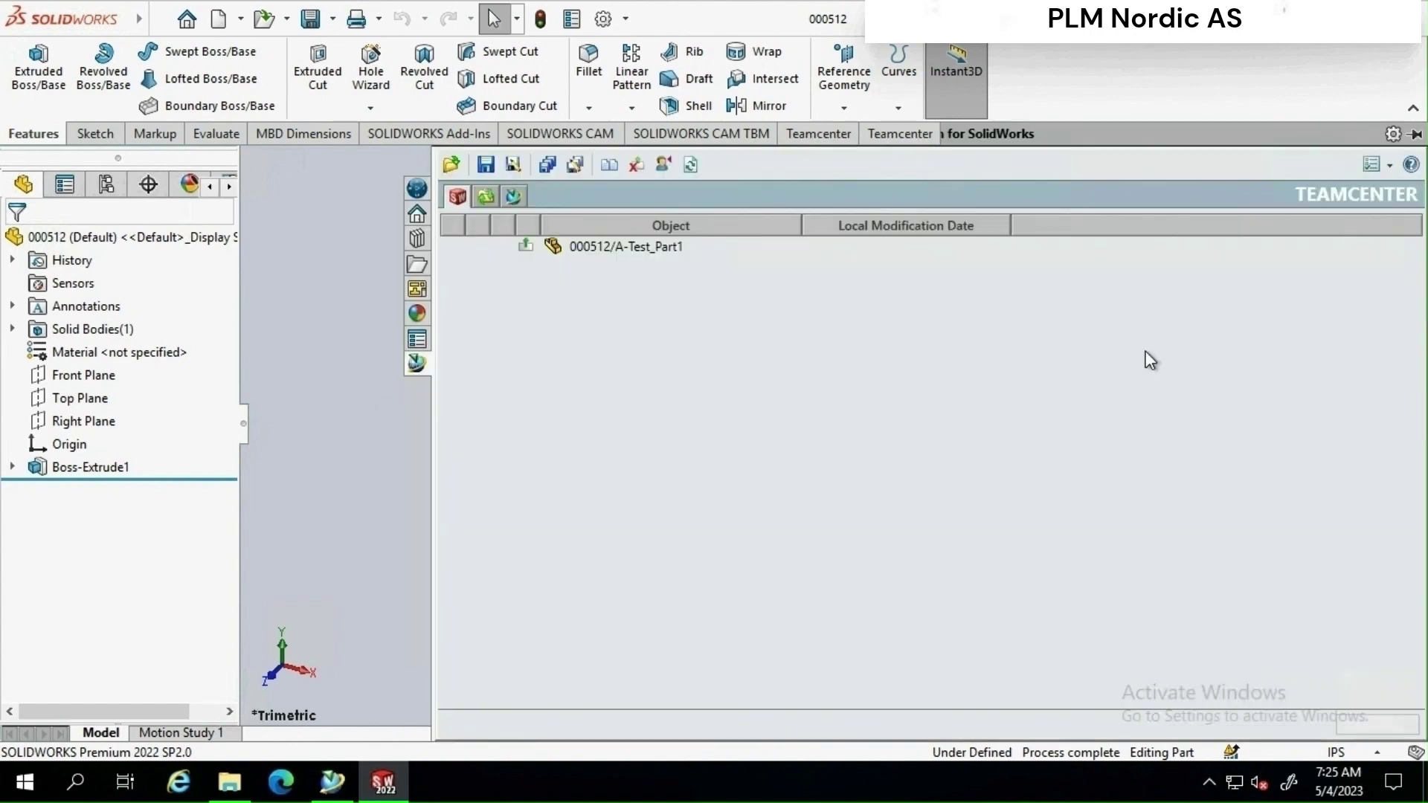
{"action": "left_click", "coordinate": [654, 252]}
{"action": "right_click", "coordinate": [654, 251]}
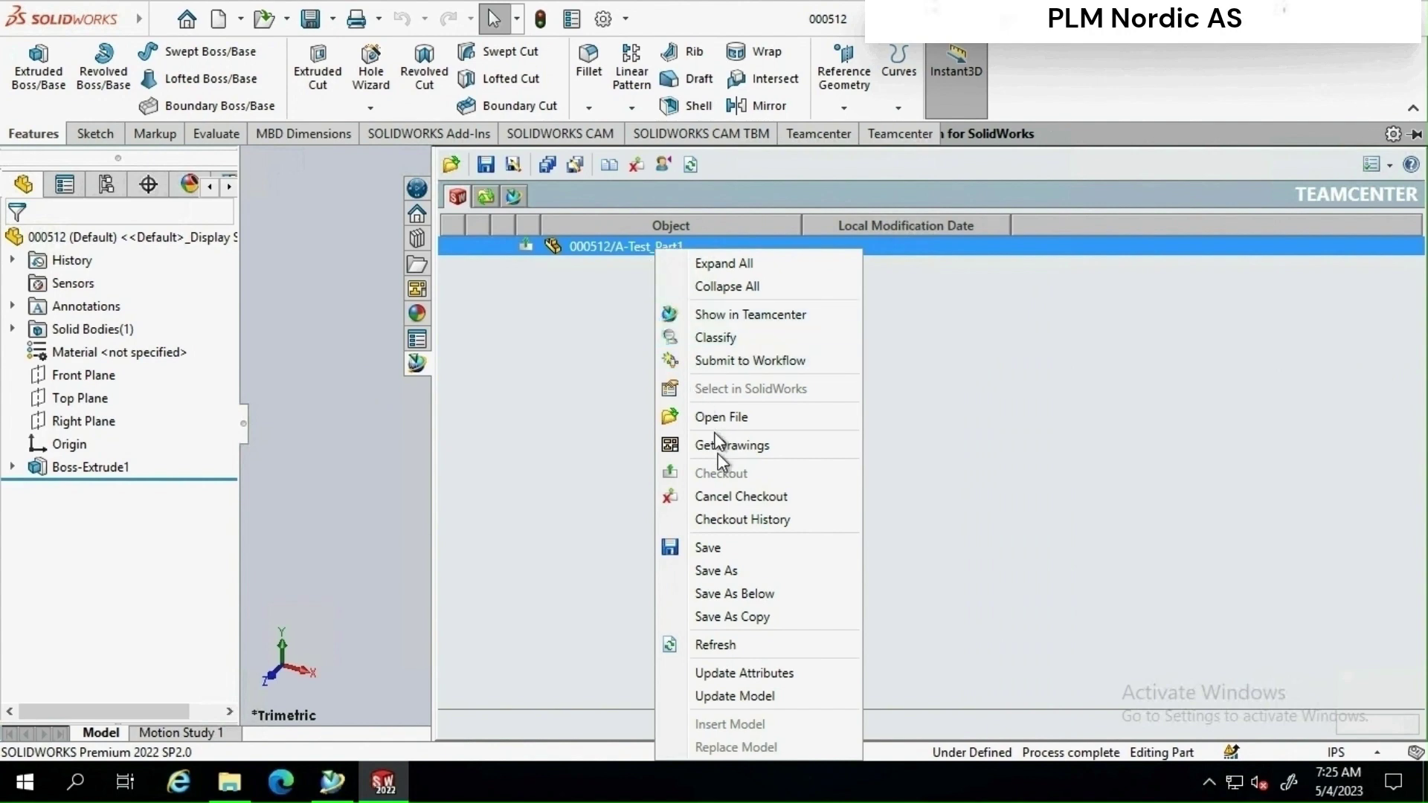
{"action": "left_click", "coordinate": [729, 499]}
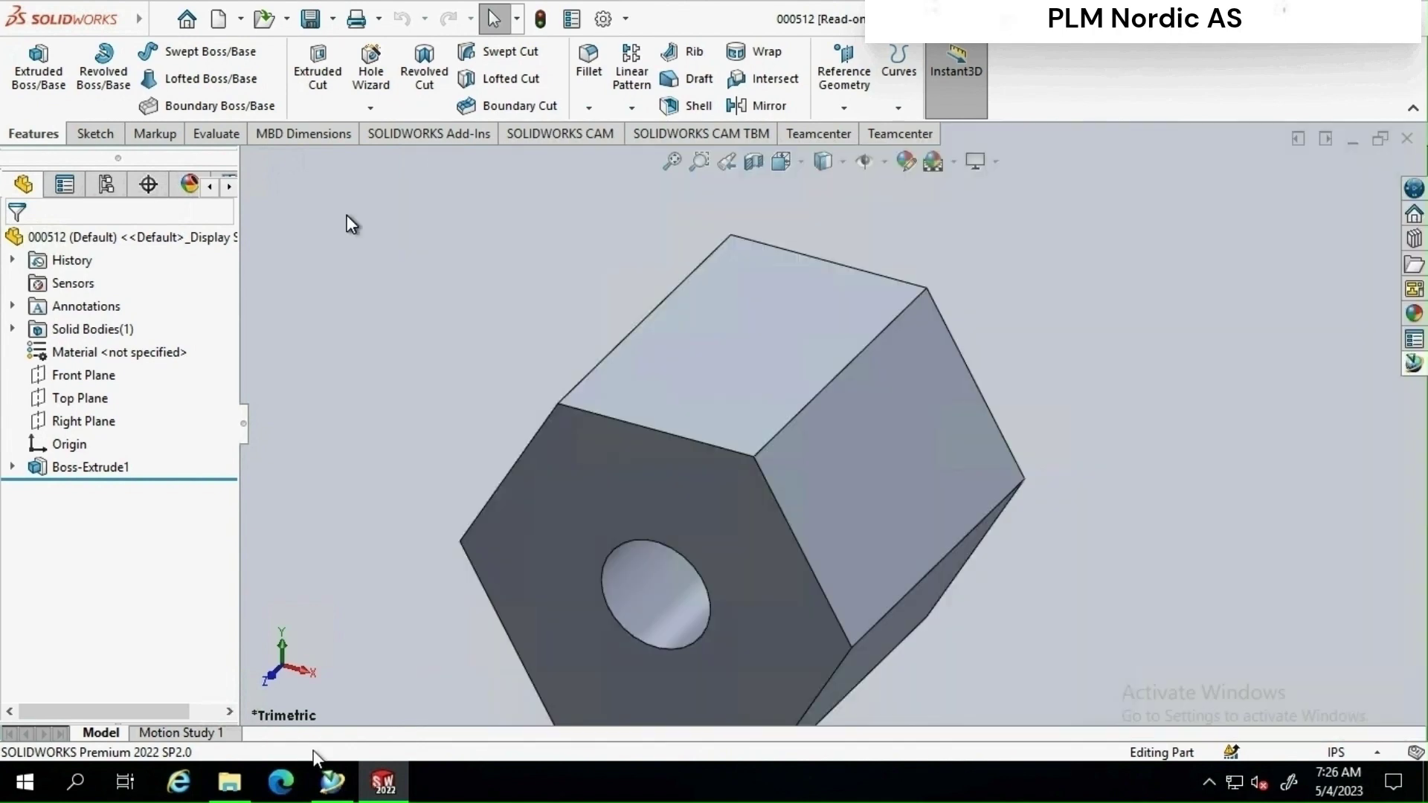
Step: Search Teamcenter Rich Client for 000512 and show the Test_Part1 revision A summary
{"action": "left_click", "coordinate": [332, 782]}
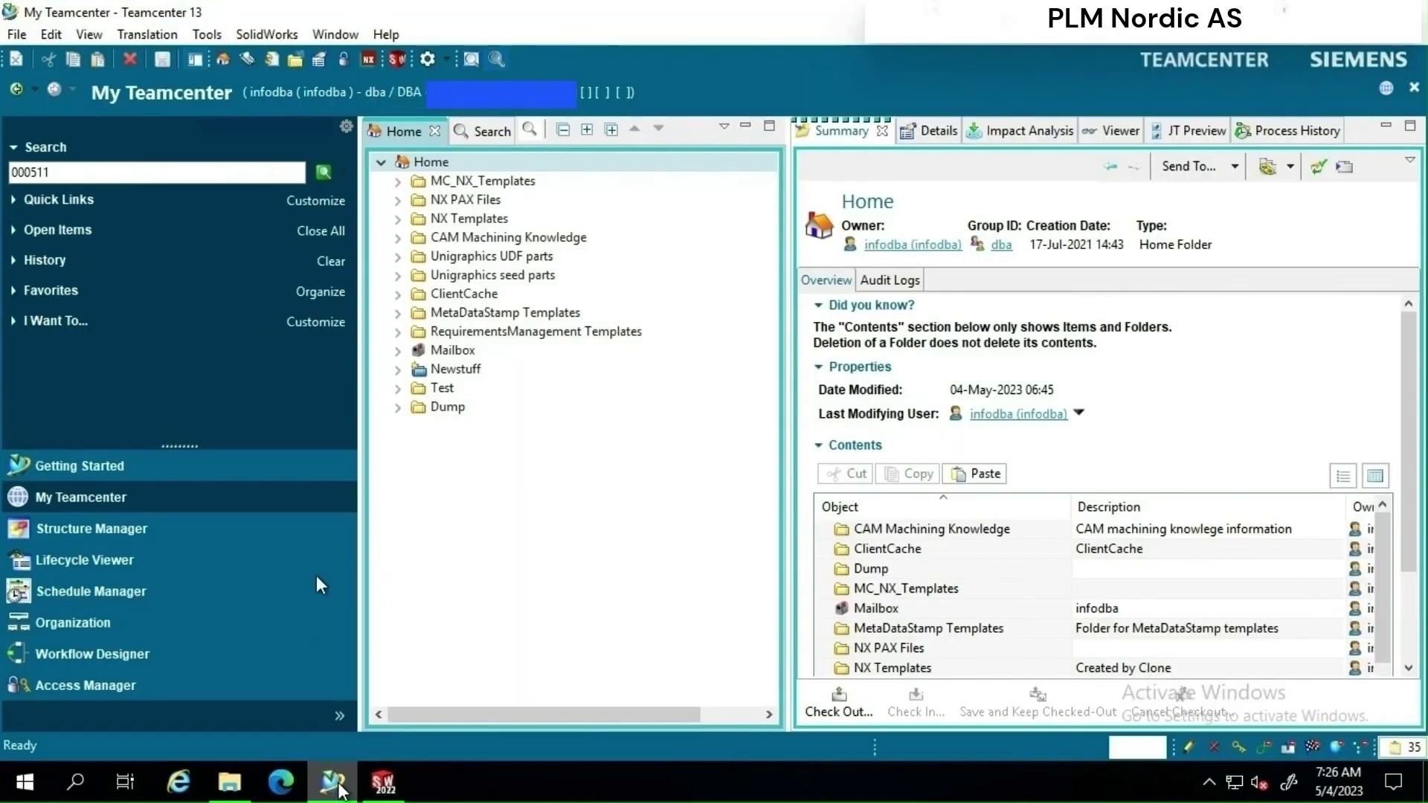
{"action": "left_click", "coordinate": [148, 173]}
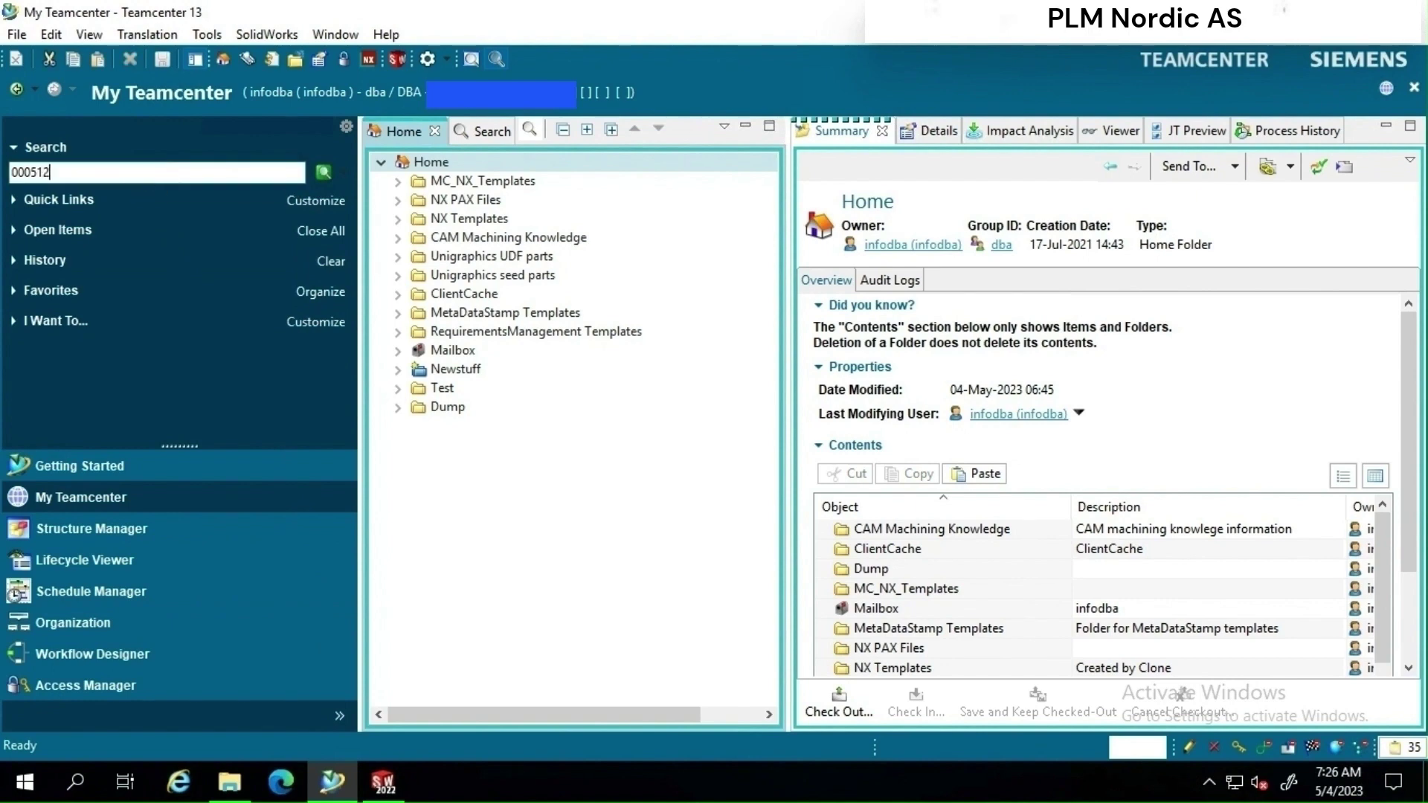
{"action": "key", "text": "Return"}
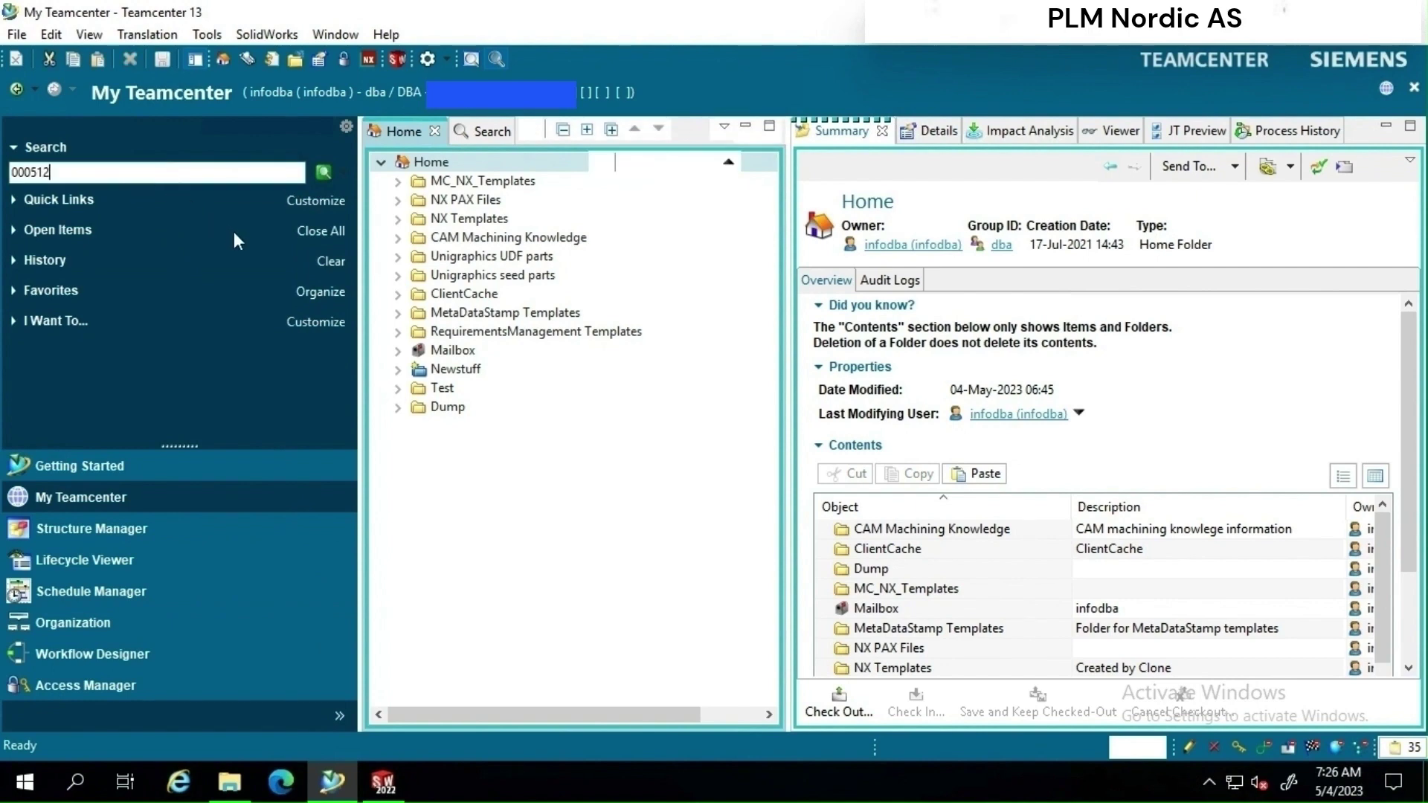
{"action": "left_click", "coordinate": [403, 223]}
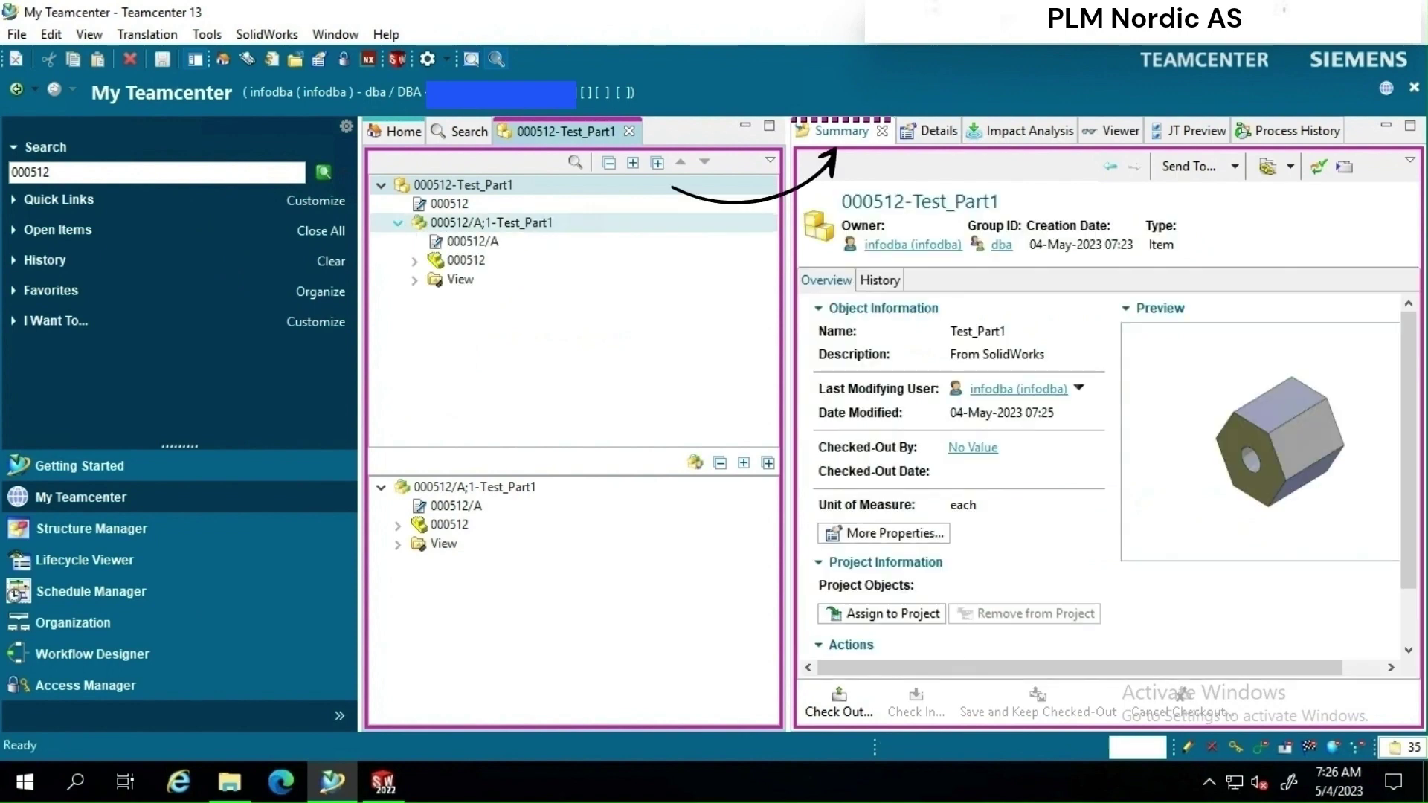
{"action": "left_click", "coordinate": [467, 223]}
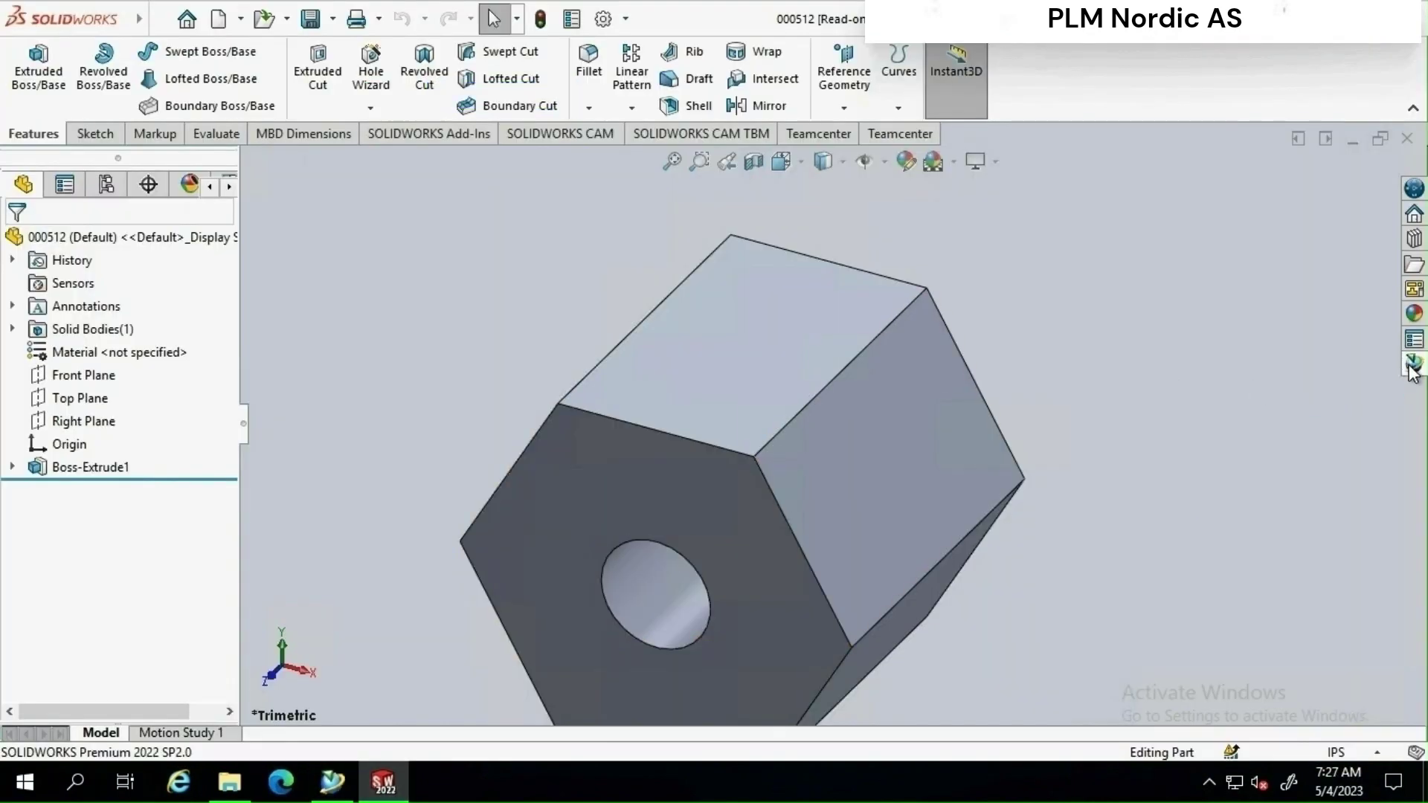
Step: Save part 000512 to Teamcenter, revising it from revision A to B
{"action": "left_click", "coordinate": [1412, 363]}
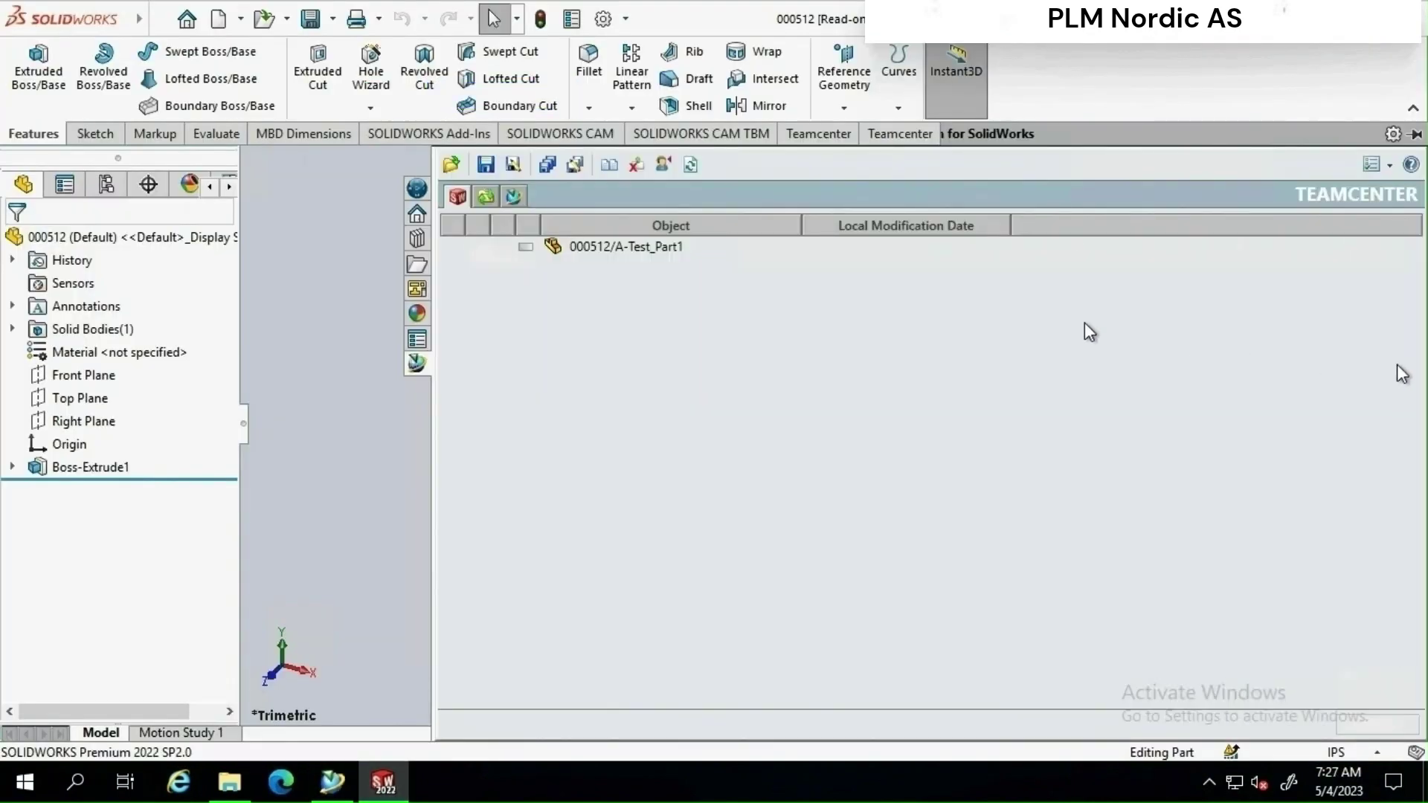
{"action": "left_click", "coordinate": [638, 248]}
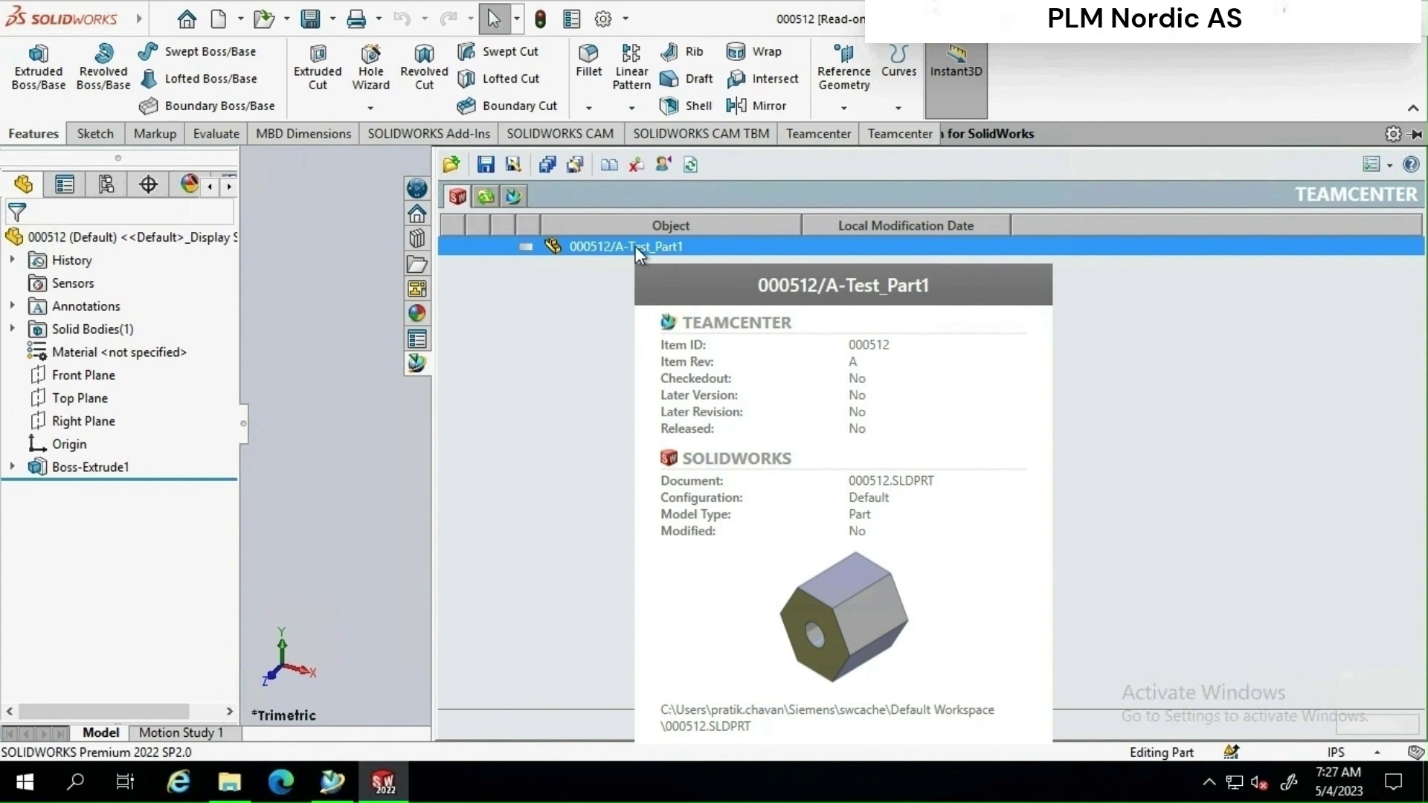
{"action": "right_click", "coordinate": [637, 249]}
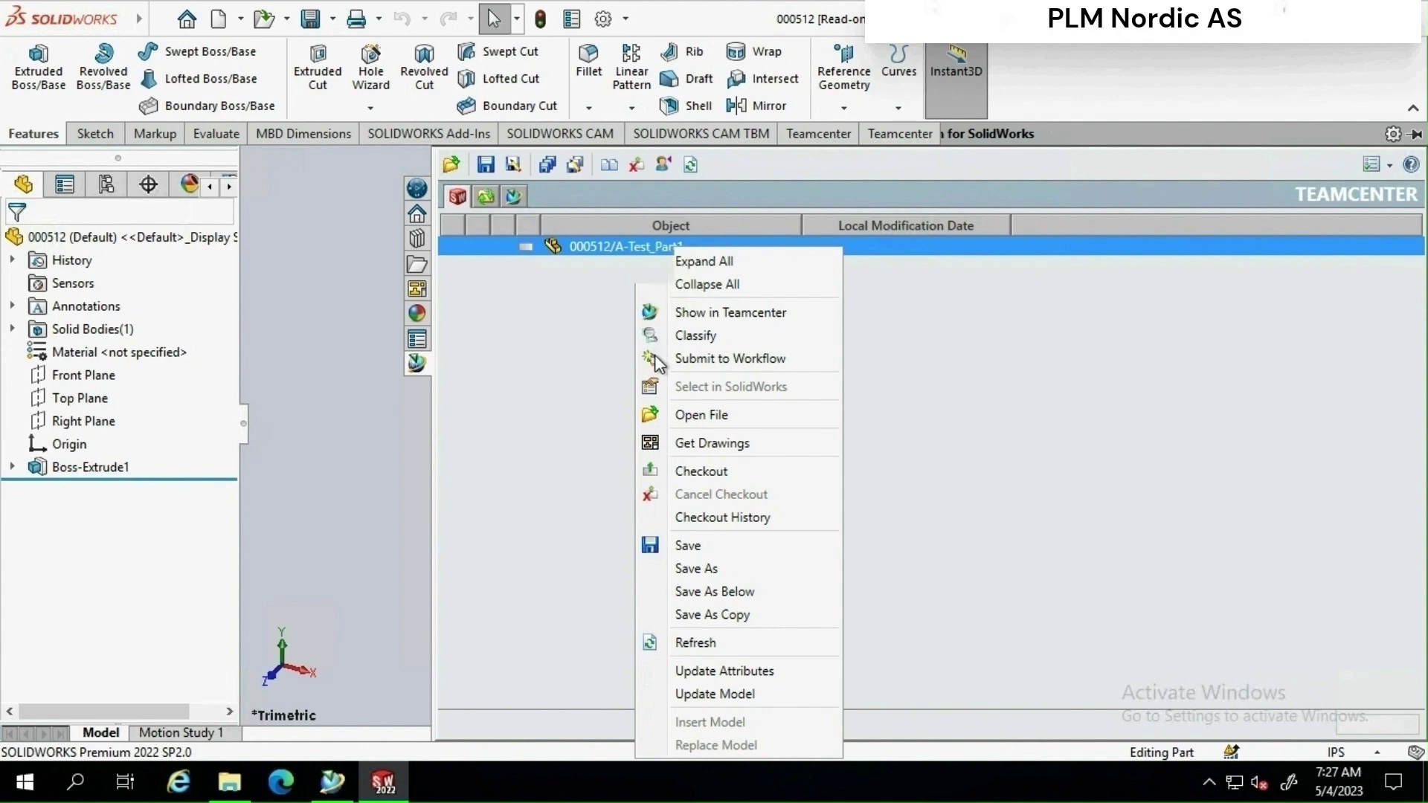
{"action": "left_click", "coordinate": [690, 547]}
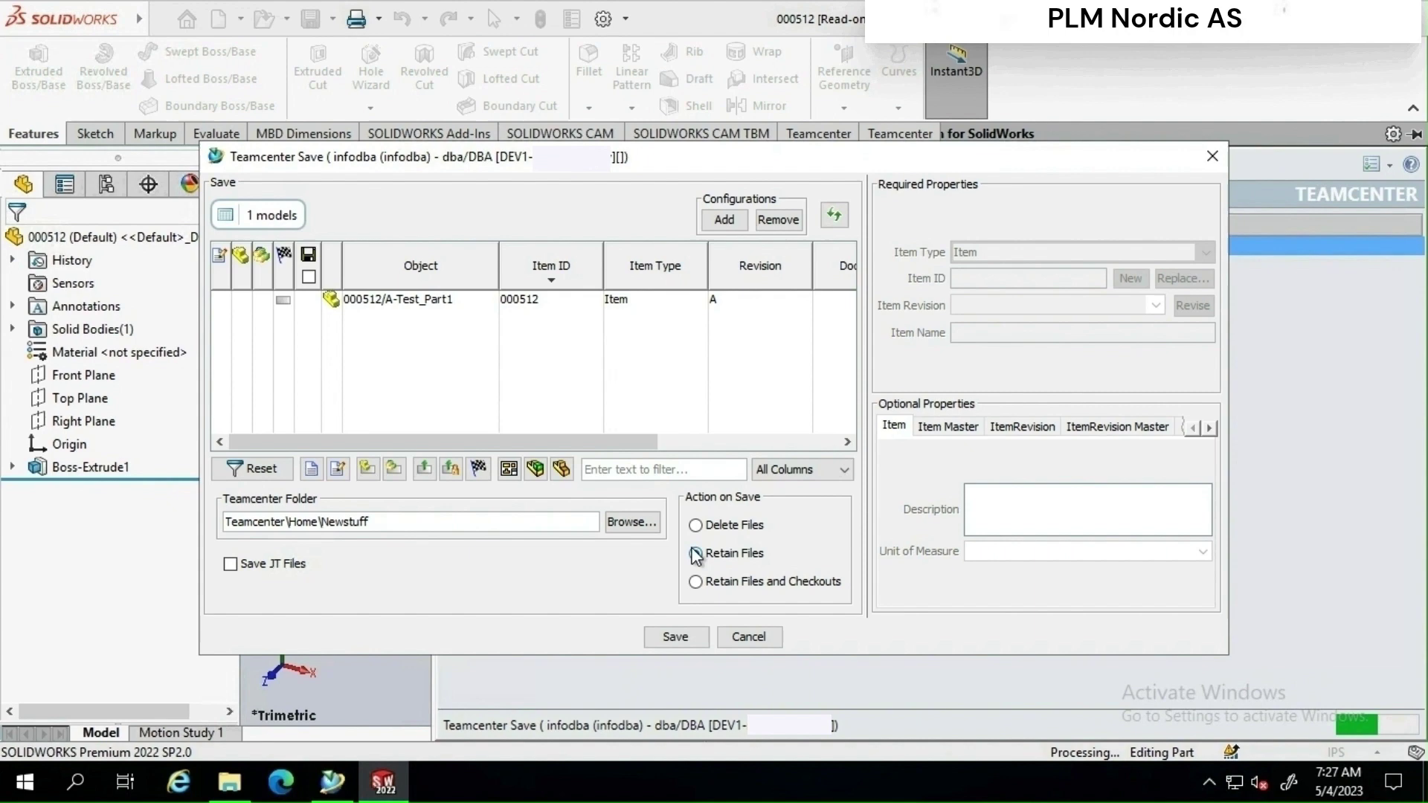
{"action": "left_click", "coordinate": [461, 301]}
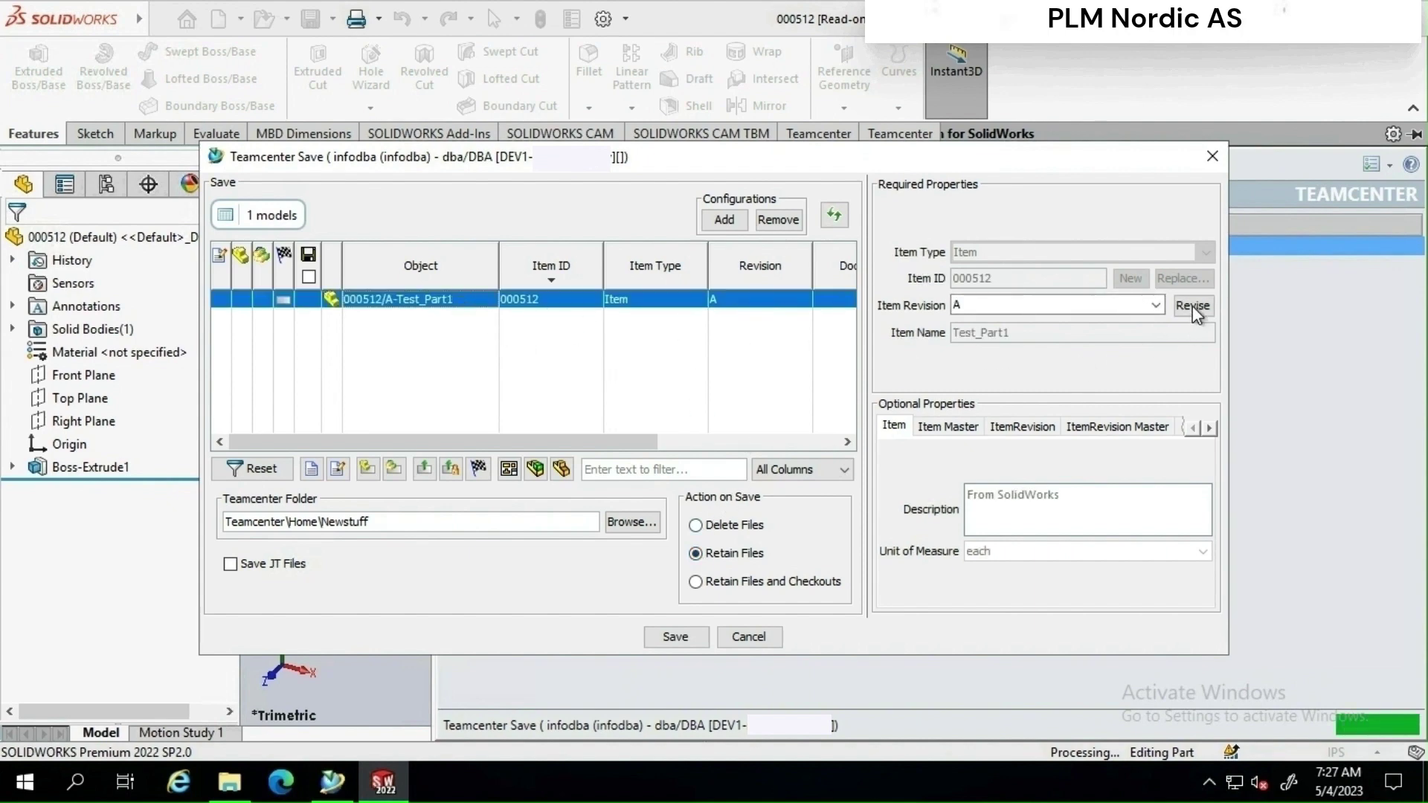
{"action": "left_click", "coordinate": [1193, 306]}
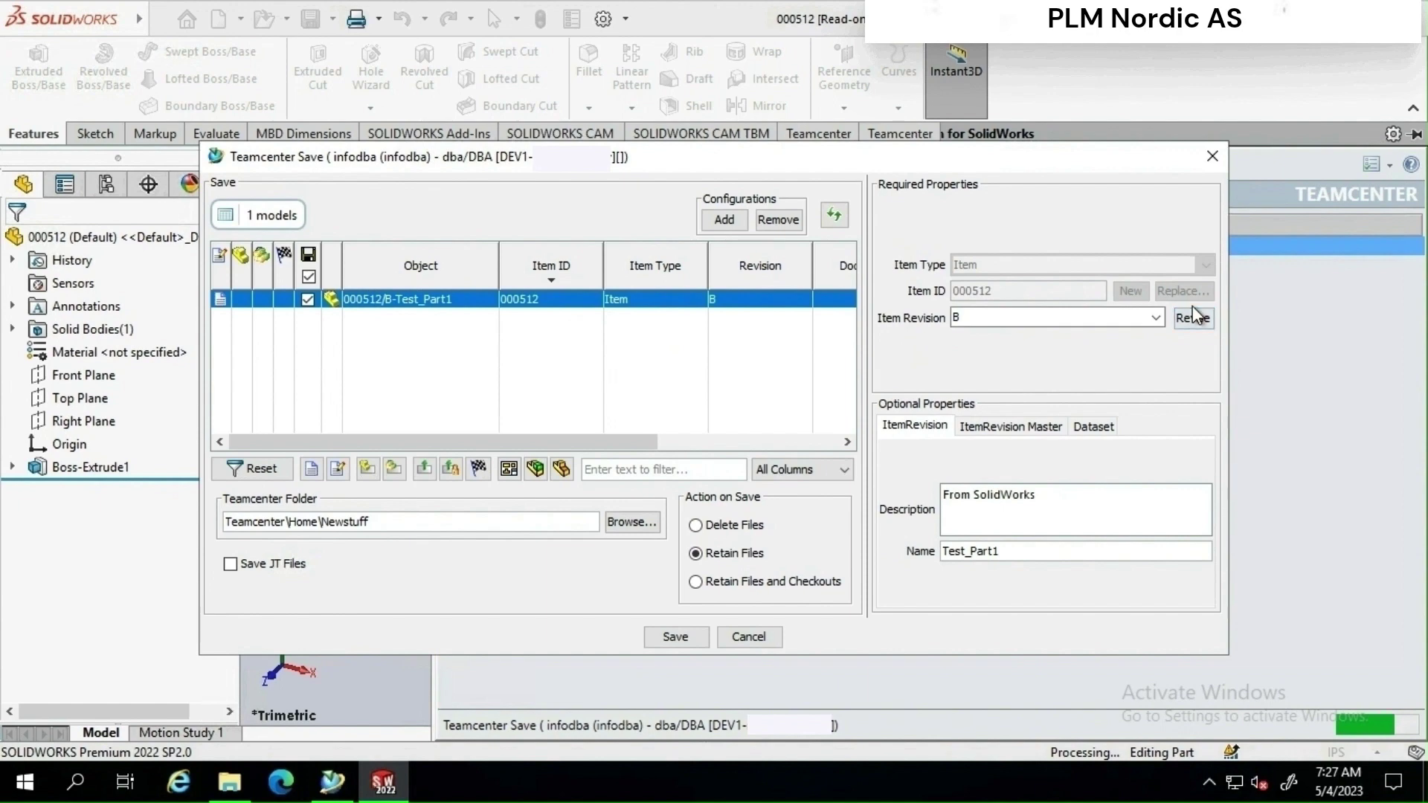
{"action": "left_click", "coordinate": [672, 638]}
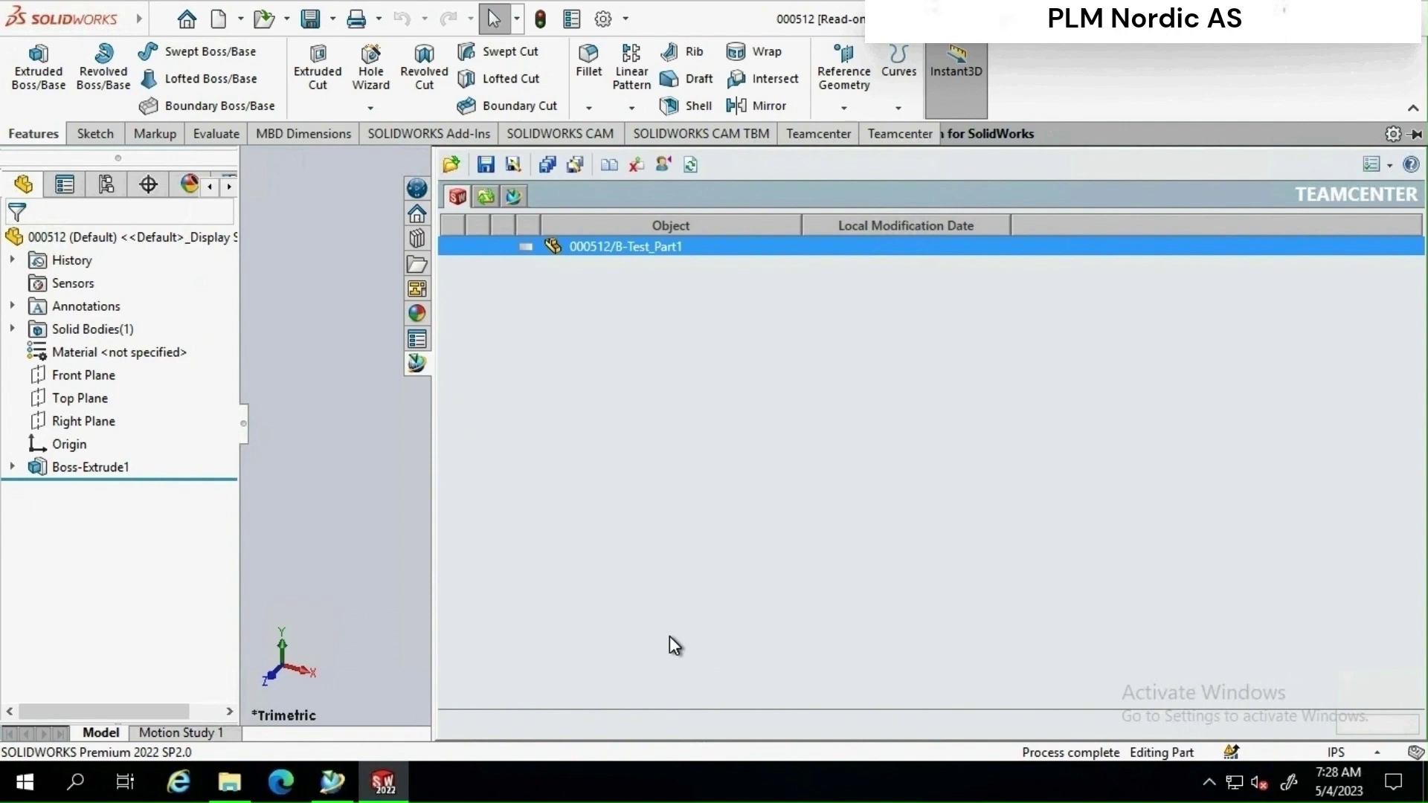
Step: Check out 000512/B-Test_Part1 and hide the Teamcenter pane
{"action": "right_click", "coordinate": [650, 248]}
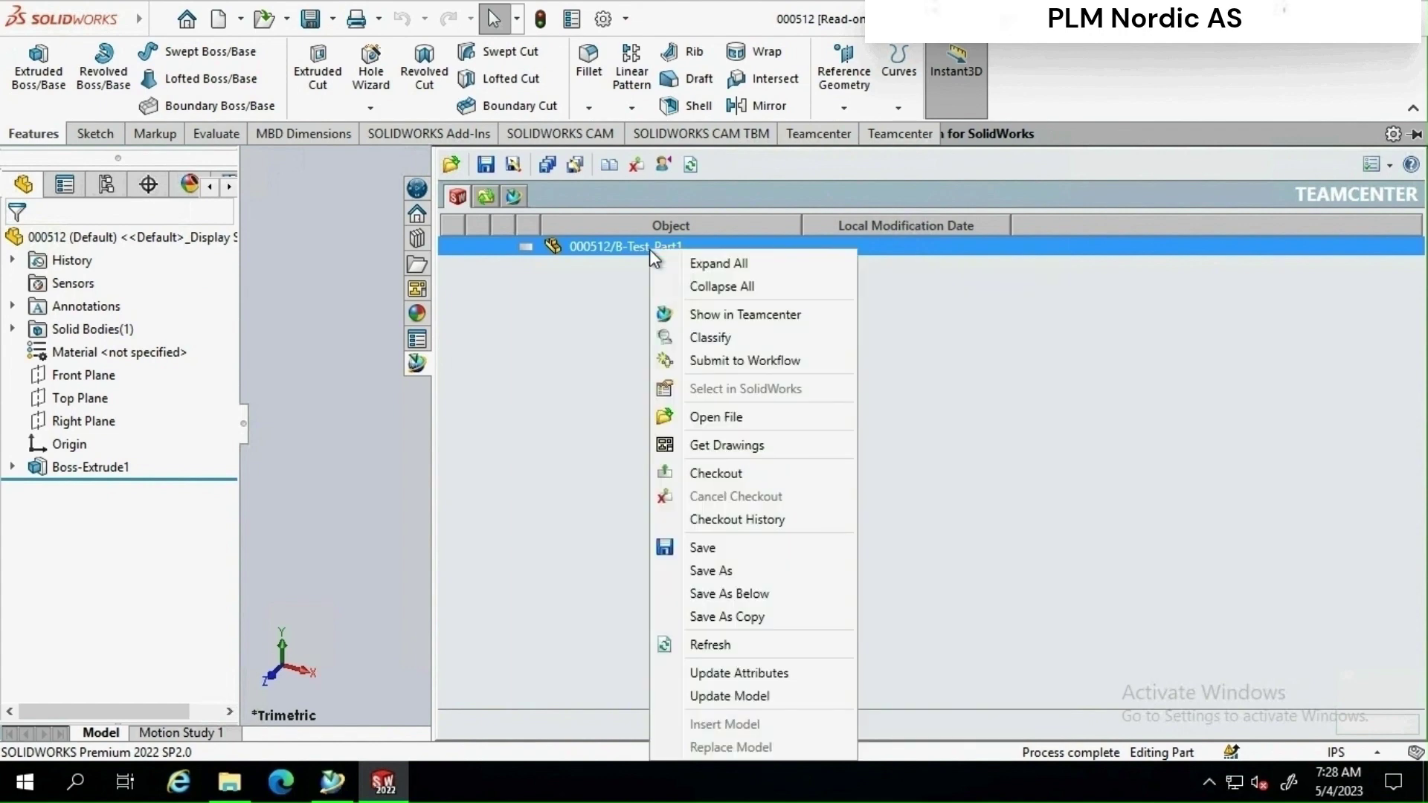
{"action": "left_click", "coordinate": [704, 473]}
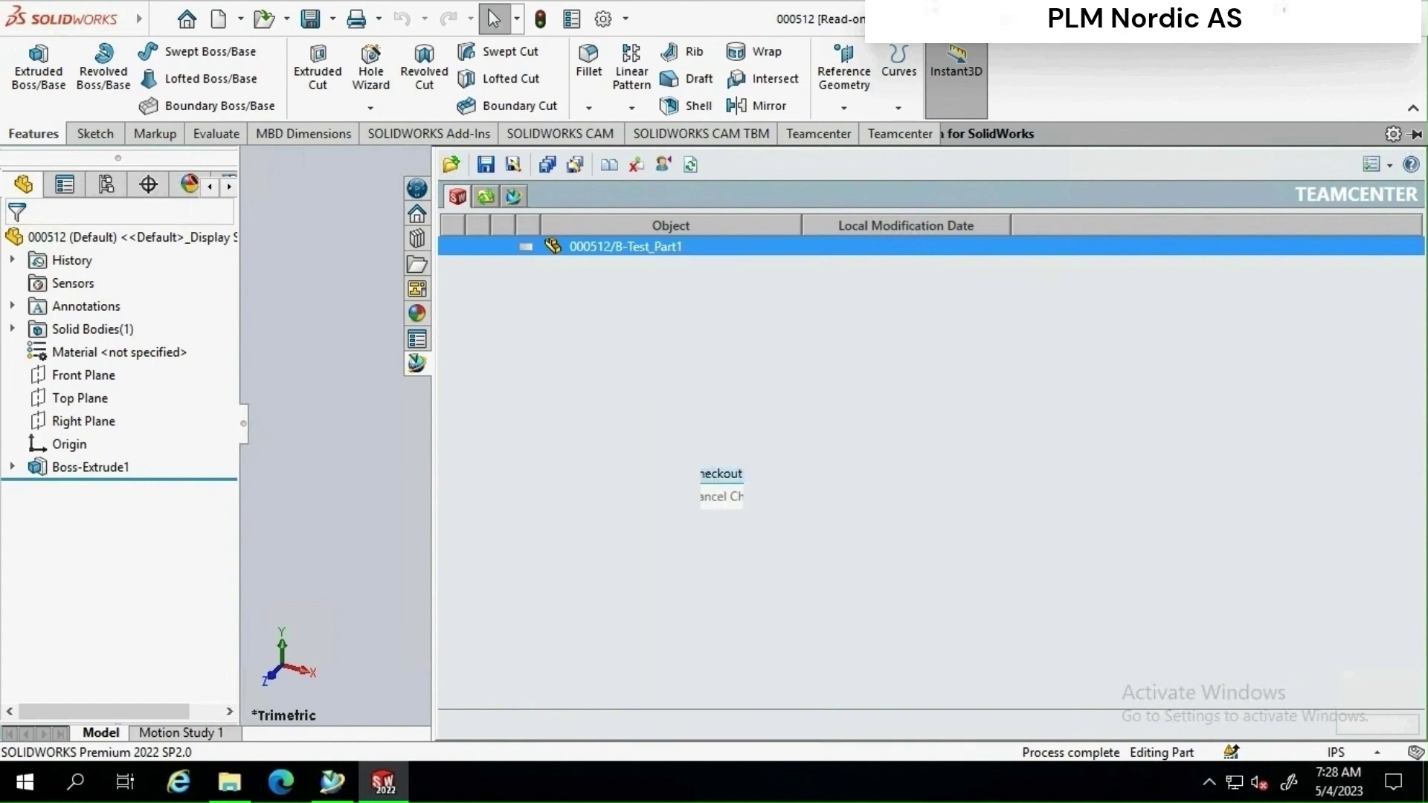
{"action": "left_click", "coordinate": [677, 445]}
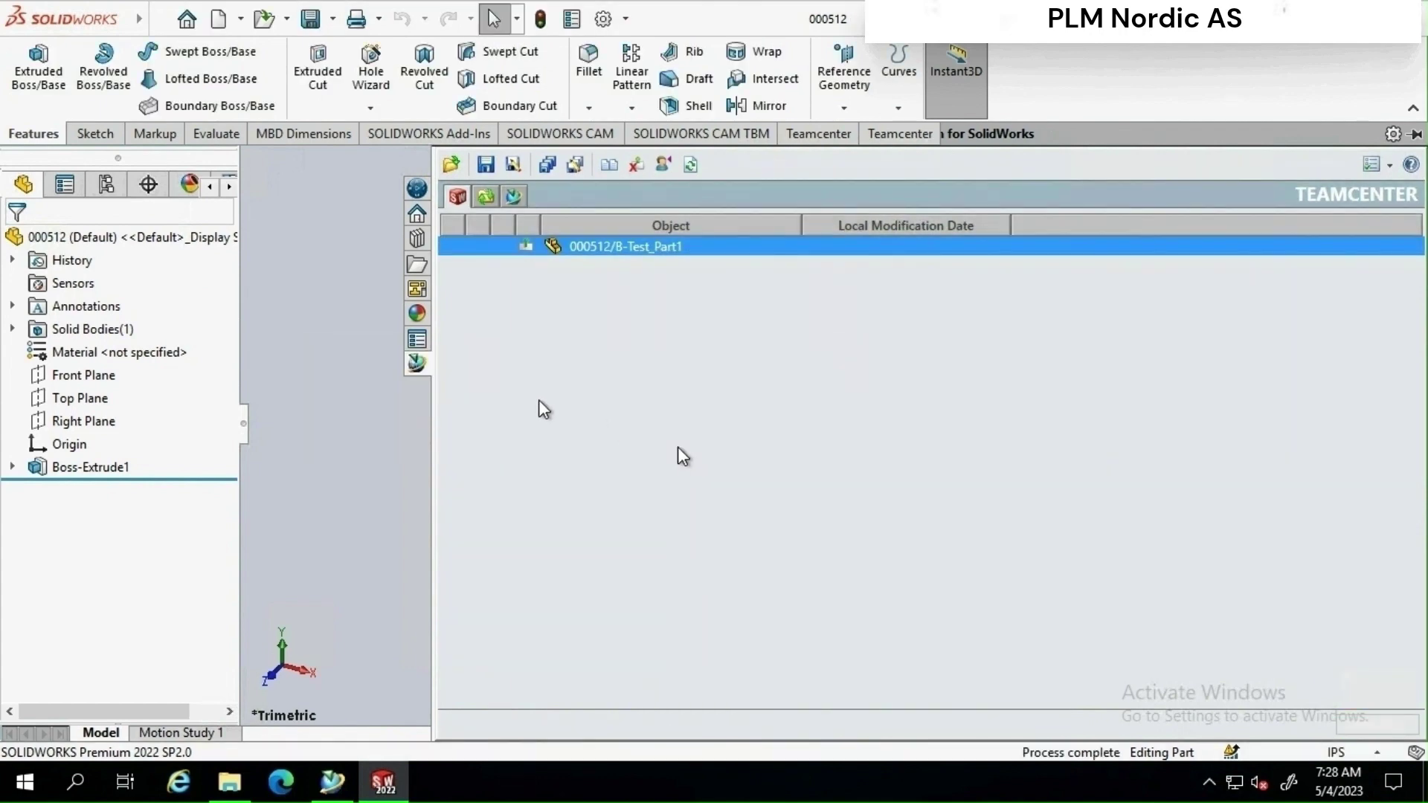
{"action": "left_click", "coordinate": [329, 280]}
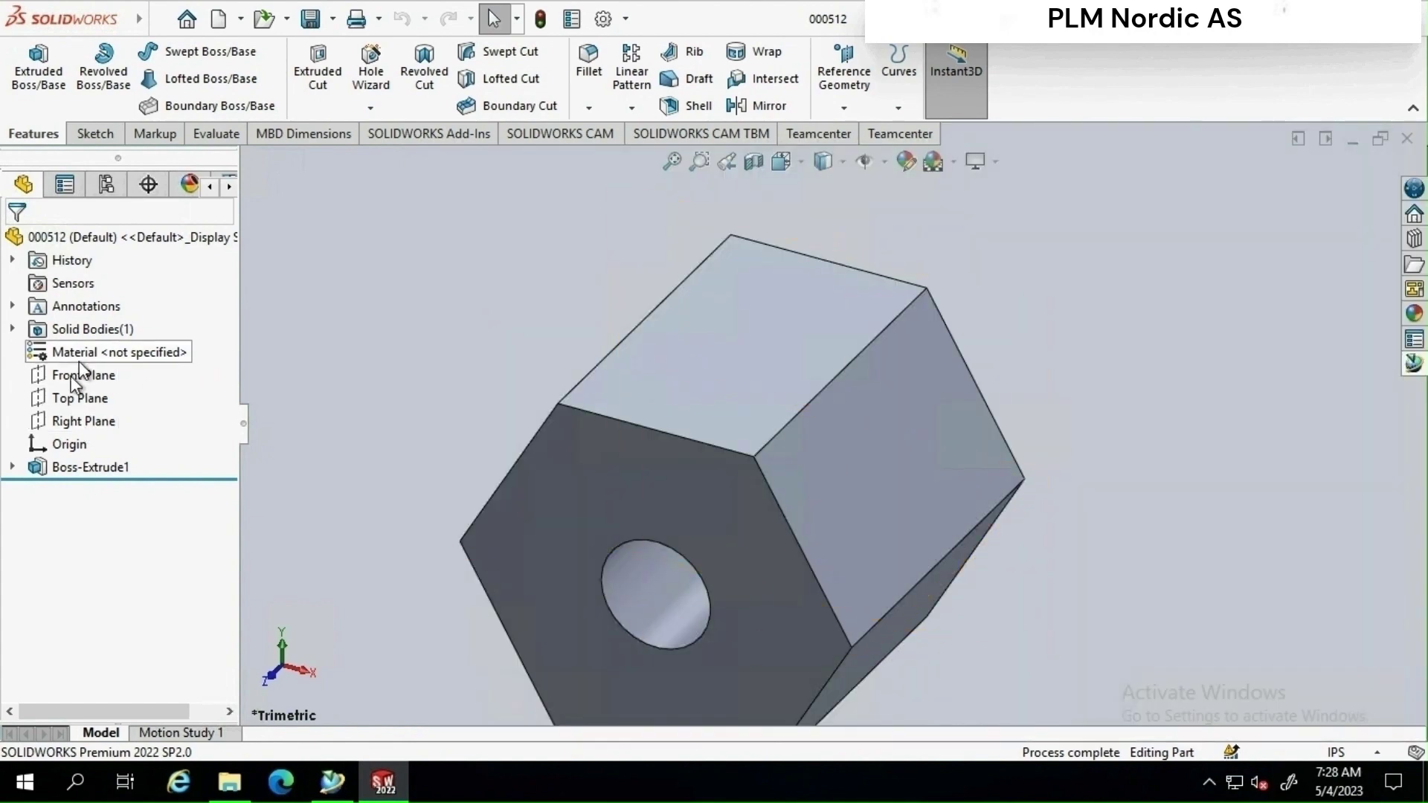
Step: Add a 2.38in diameter circle at the origin in Sketch1 to widen the hole
{"action": "left_click", "coordinate": [13, 468]}
{"action": "left_click", "coordinate": [105, 489]}
{"action": "left_click", "coordinate": [178, 51]}
{"action": "left_click", "coordinate": [831, 423]}
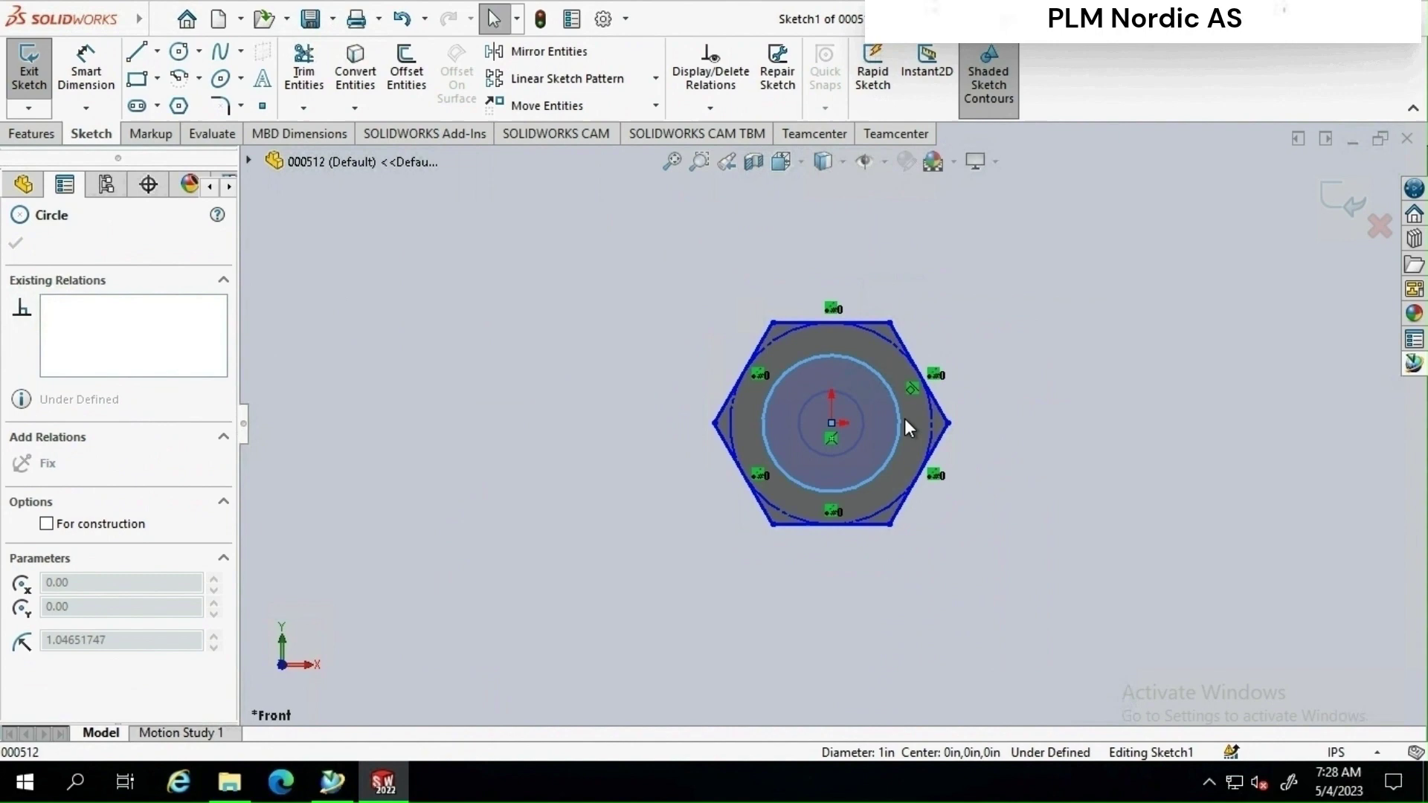
{"action": "left_click", "coordinate": [907, 420]}
{"action": "left_click", "coordinate": [16, 244]}
{"action": "left_click", "coordinate": [28, 71]}
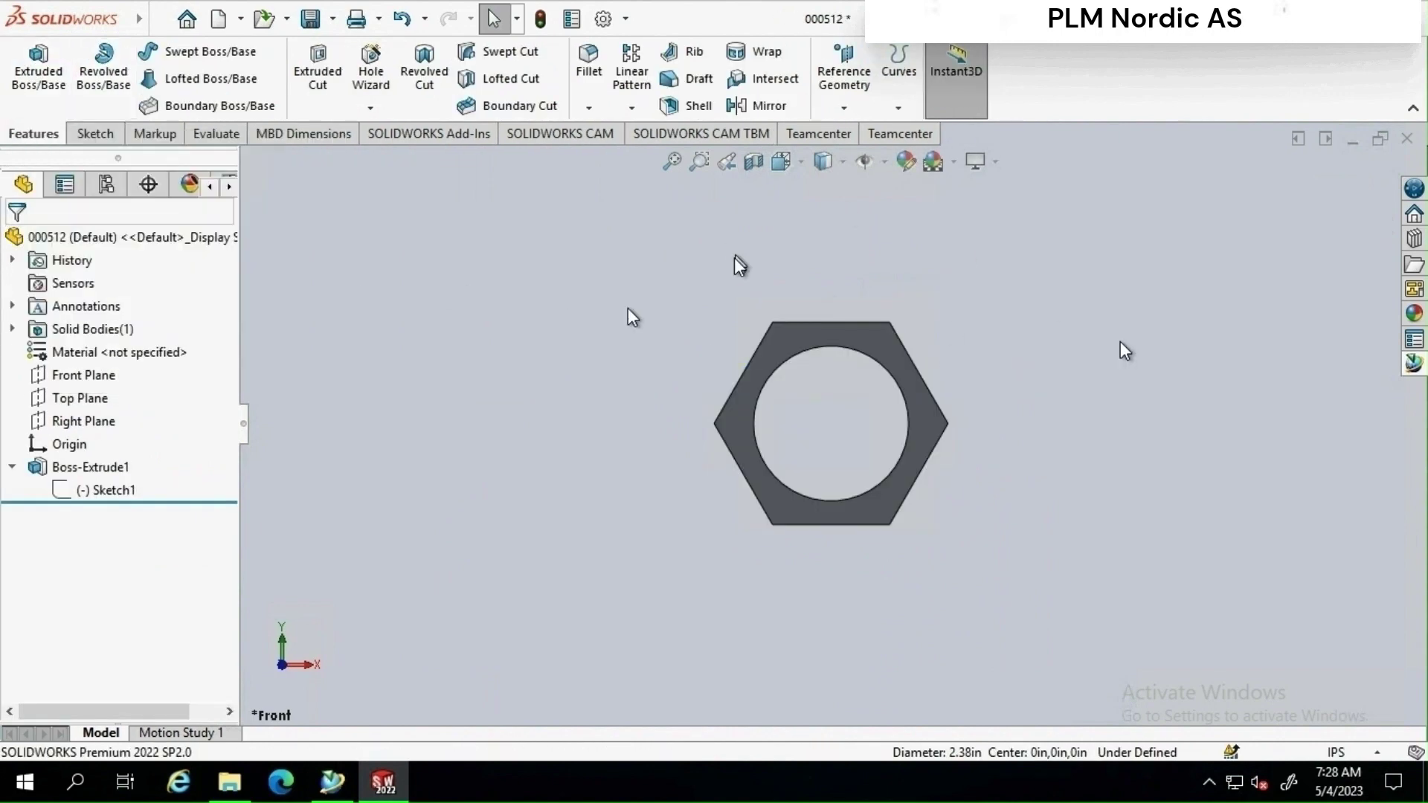
Step: Save the modified part to Teamcenter as revision B
{"action": "middle_click_drag", "start_coordinate": [672, 281], "coordinate": [679, 287]}
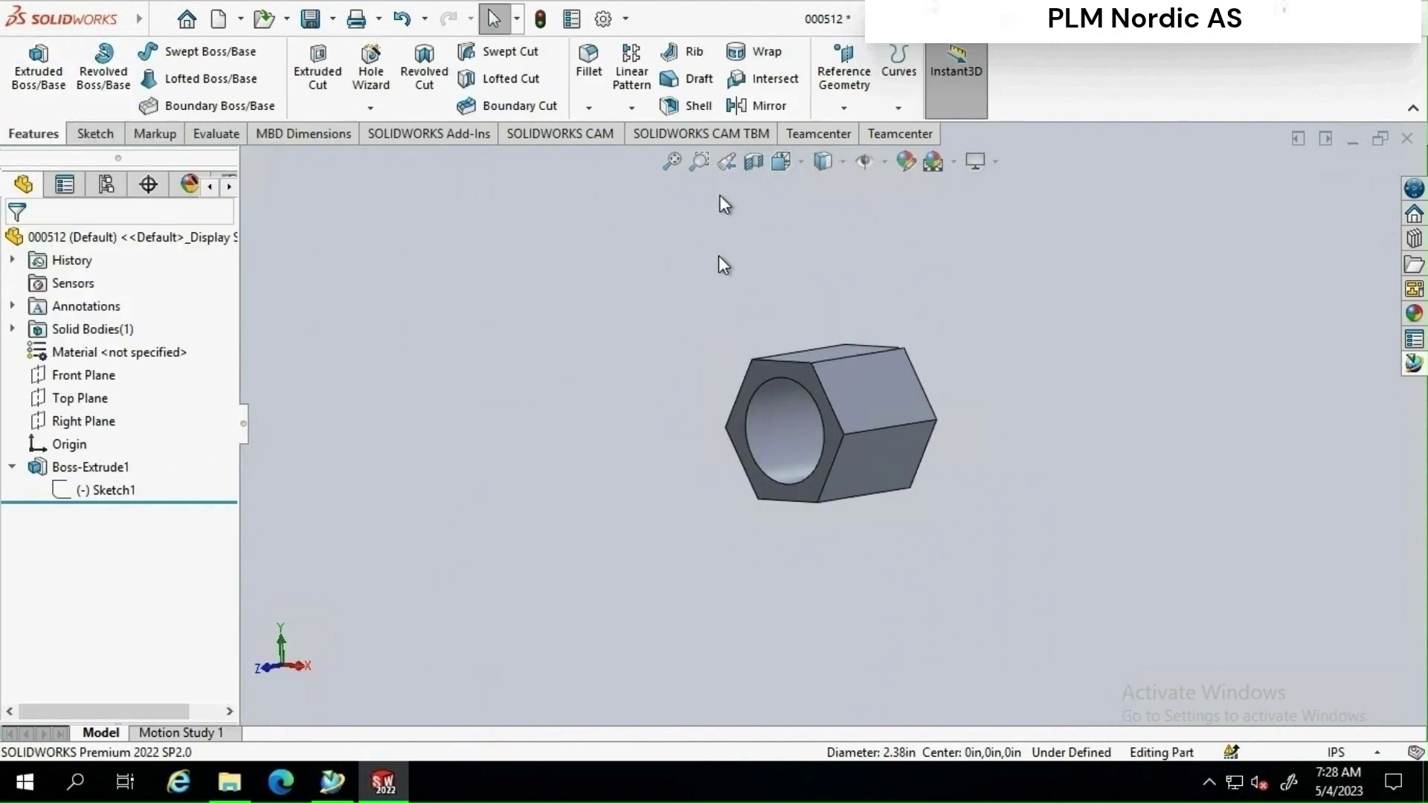
{"action": "left_click", "coordinate": [673, 162]}
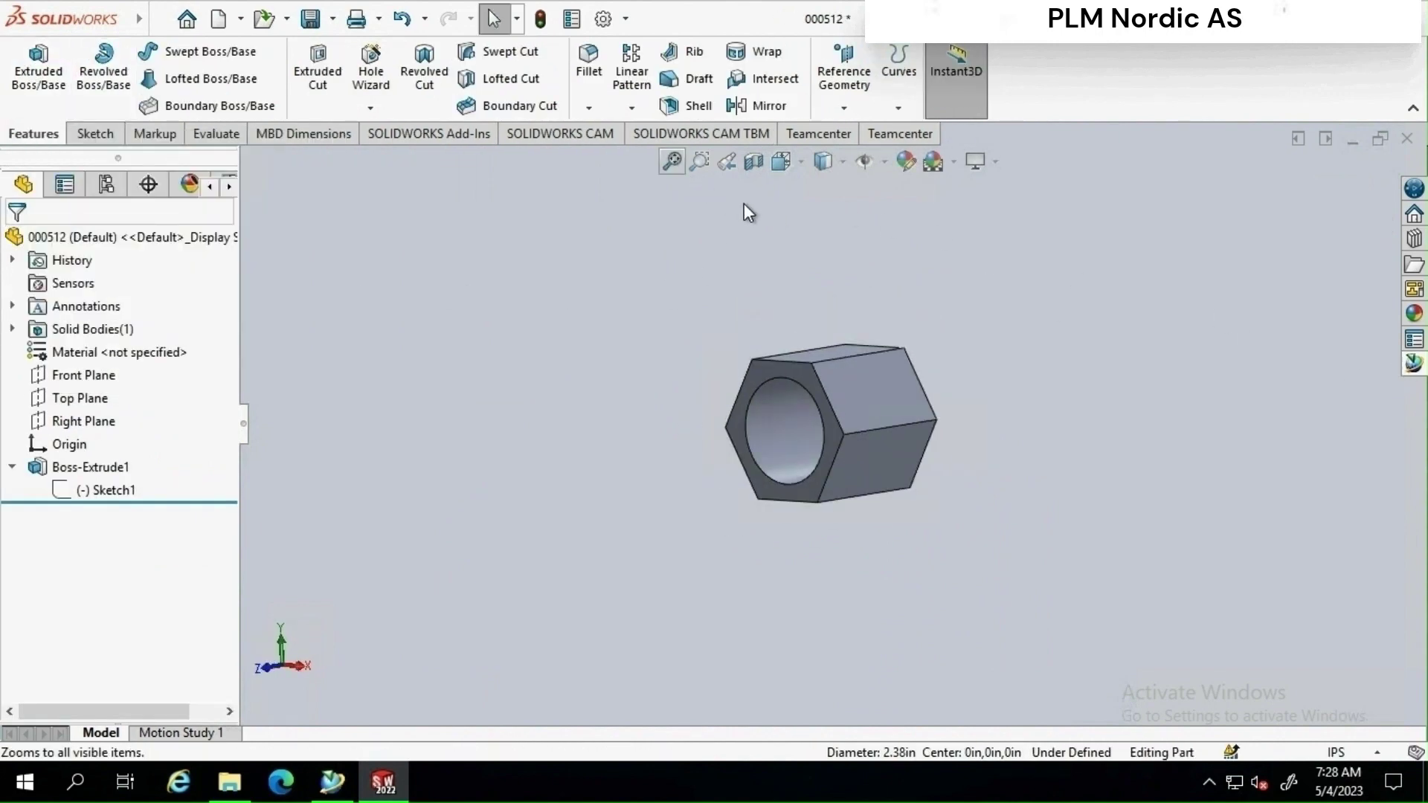
{"action": "left_click", "coordinate": [1414, 366]}
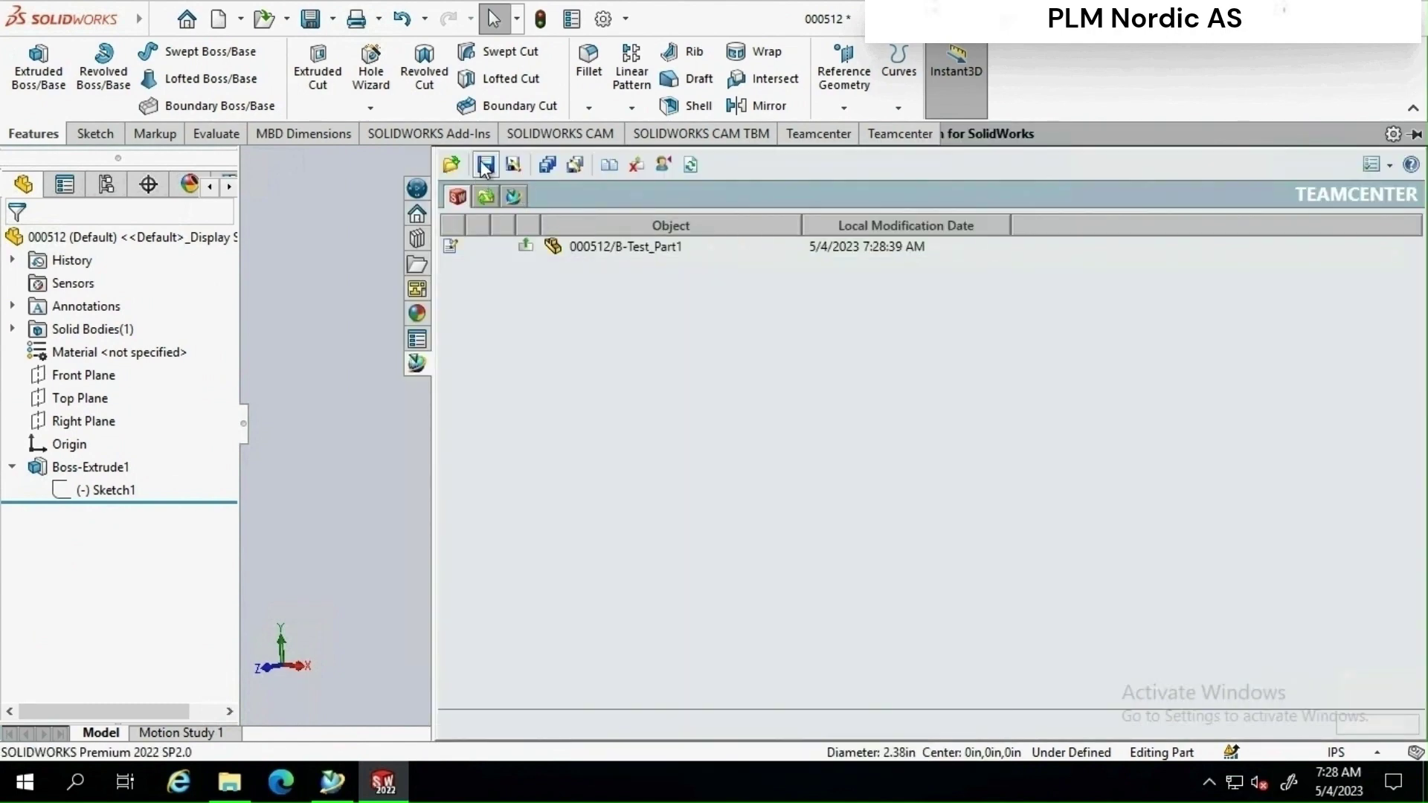
{"action": "left_click", "coordinate": [485, 163]}
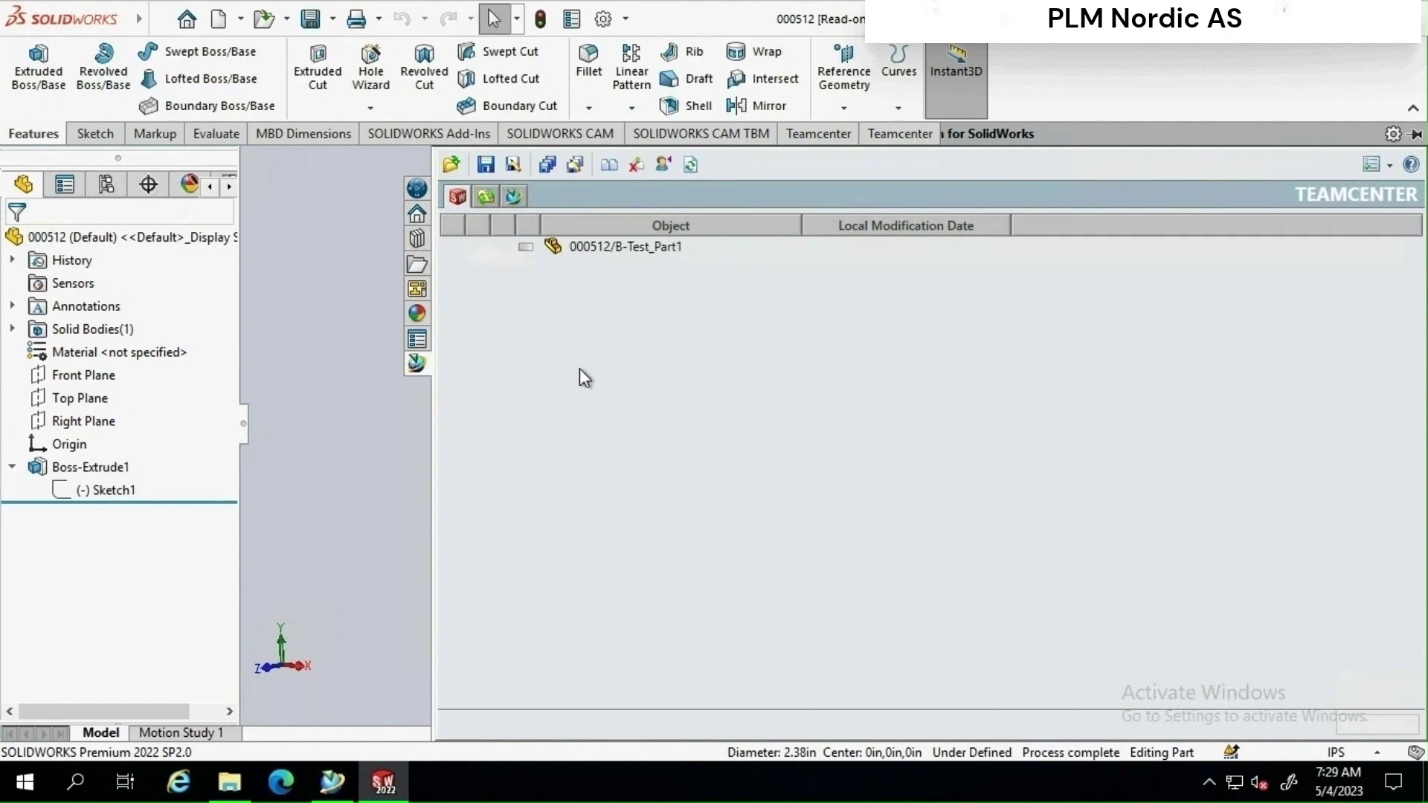
Step: Show the 000512/B-Test_Part1 page in Teamcenter, then switch to the 000512/A;1 page
{"action": "left_click", "coordinate": [627, 249]}
{"action": "right_click", "coordinate": [627, 248]}
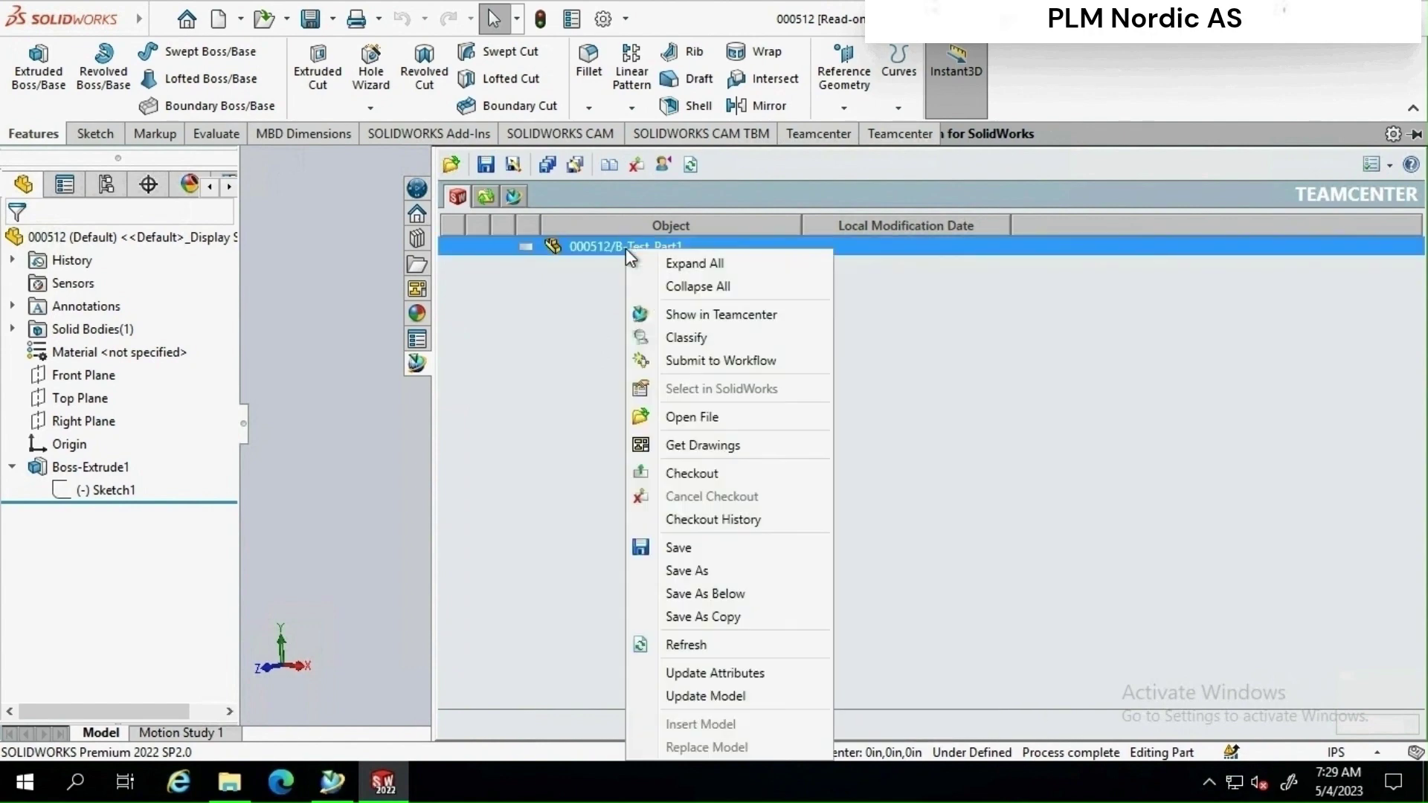
{"action": "left_click", "coordinate": [683, 314]}
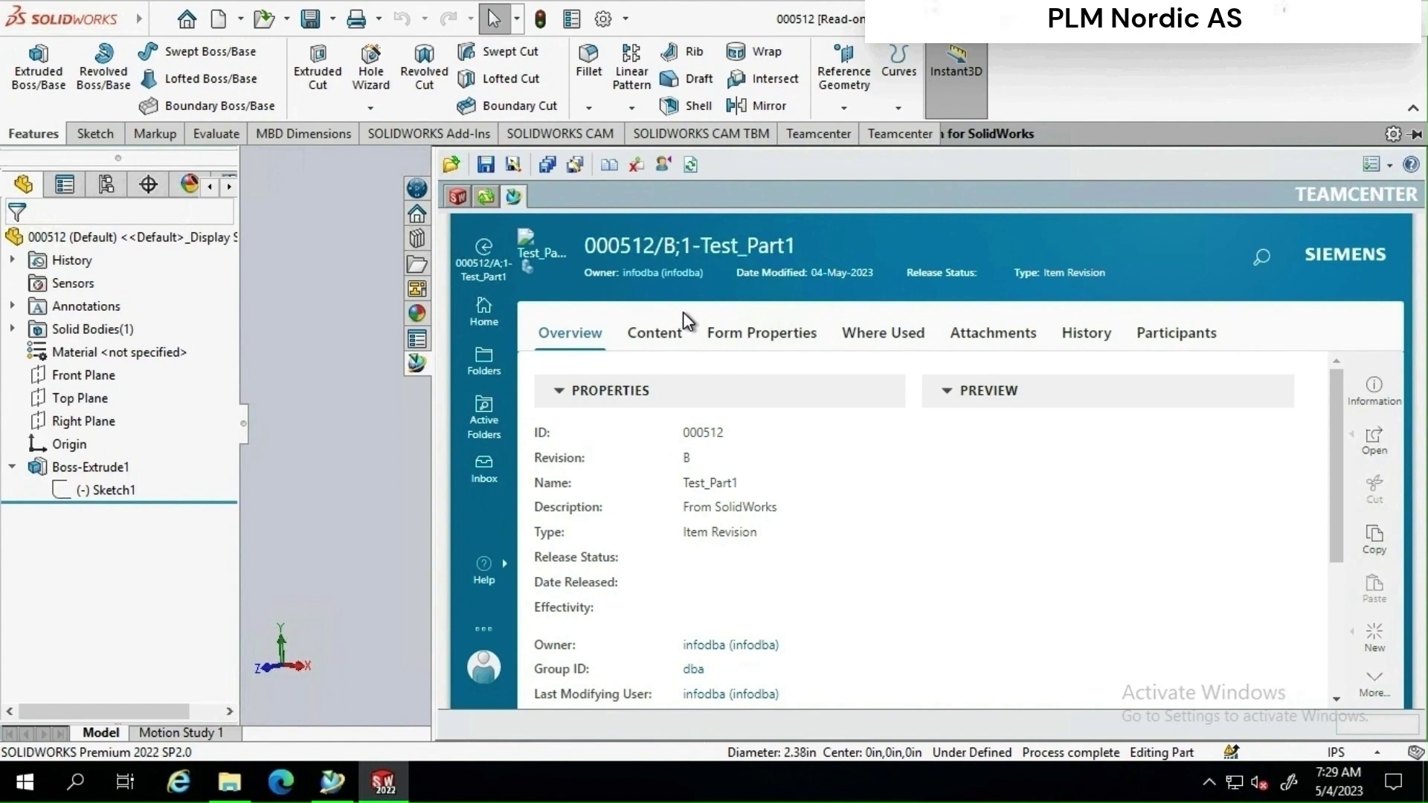
{"action": "left_click", "coordinate": [482, 262]}
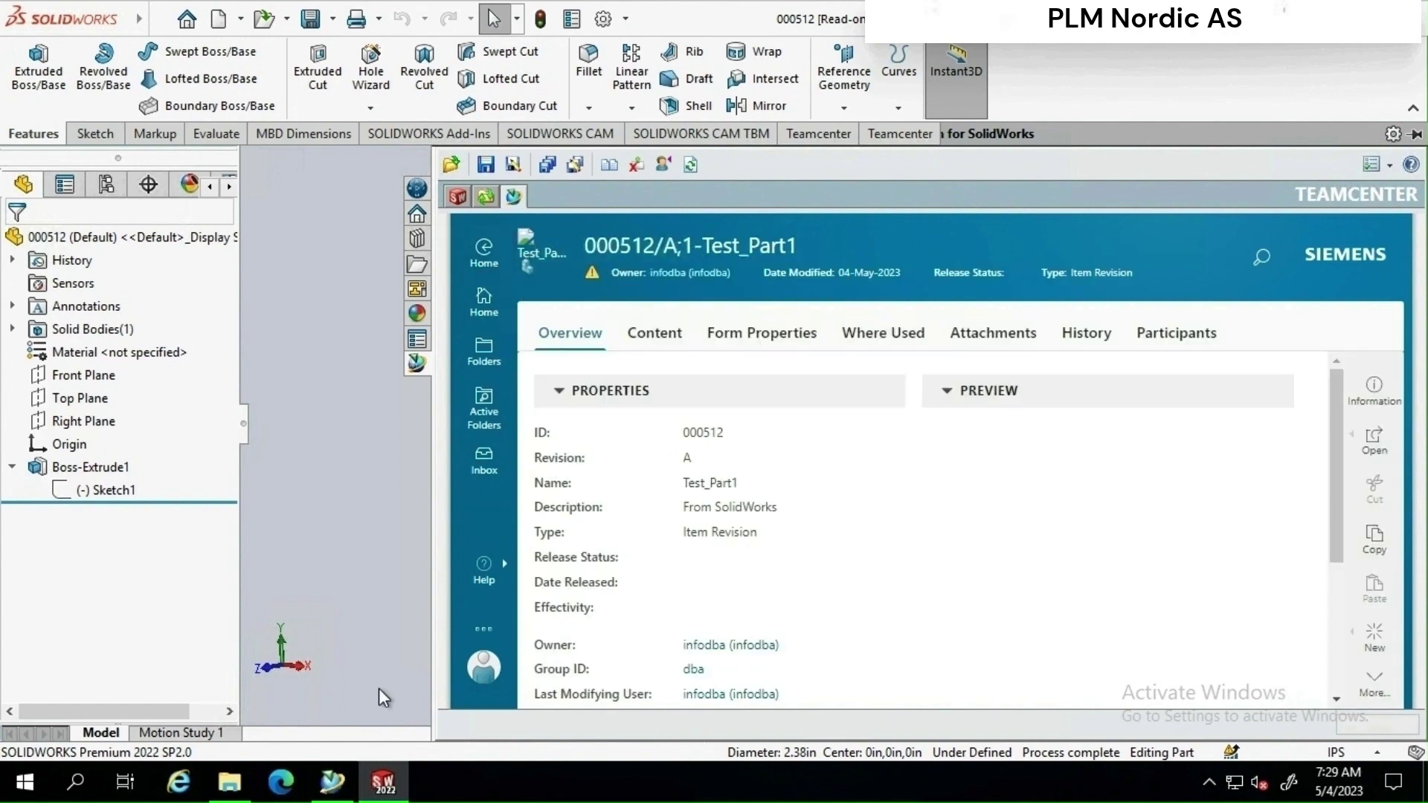
Step: In Teamcenter, refresh item 000512-Test_Part1 and expand the new revision 000512/B;1-Test_Part1
{"action": "left_click", "coordinate": [330, 782]}
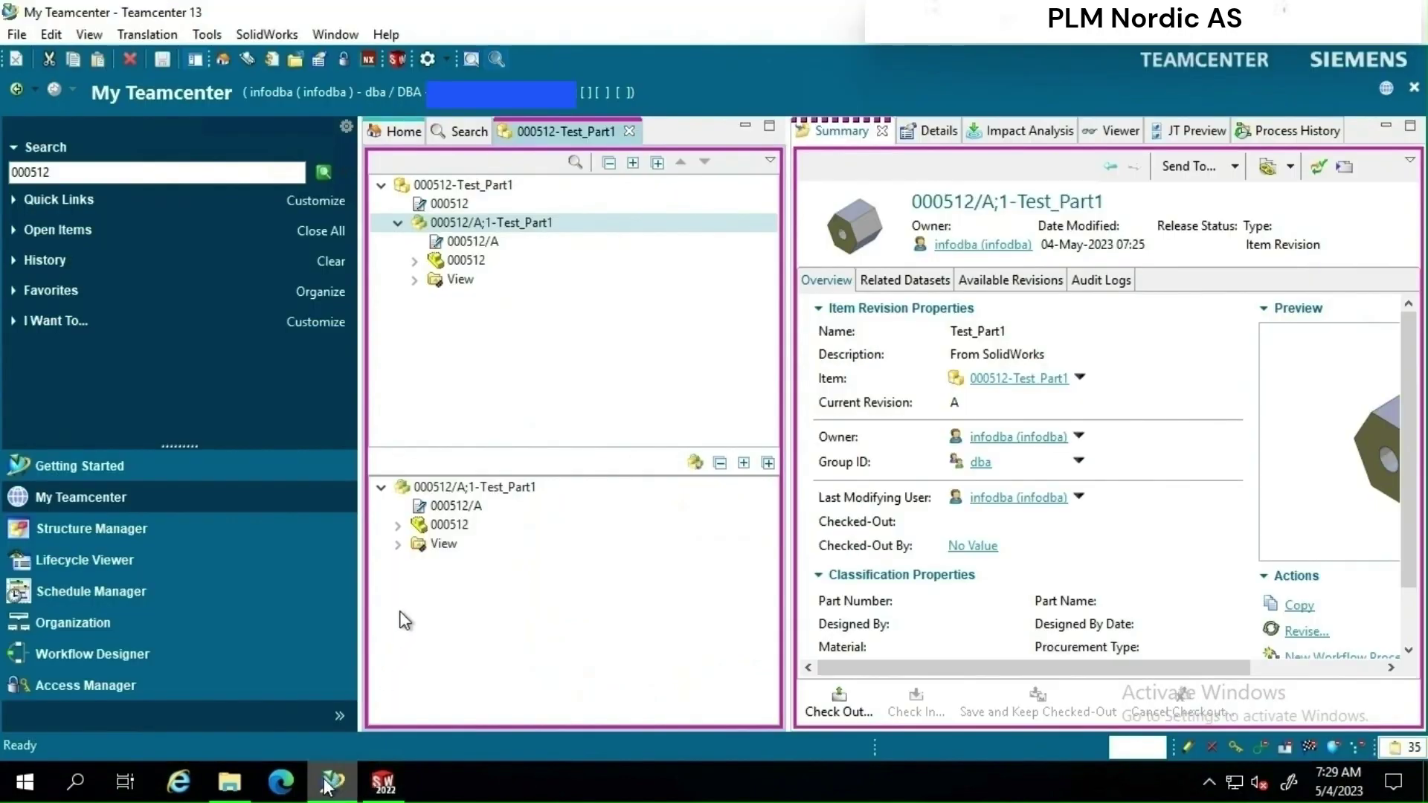
{"action": "left_click", "coordinate": [469, 186]}
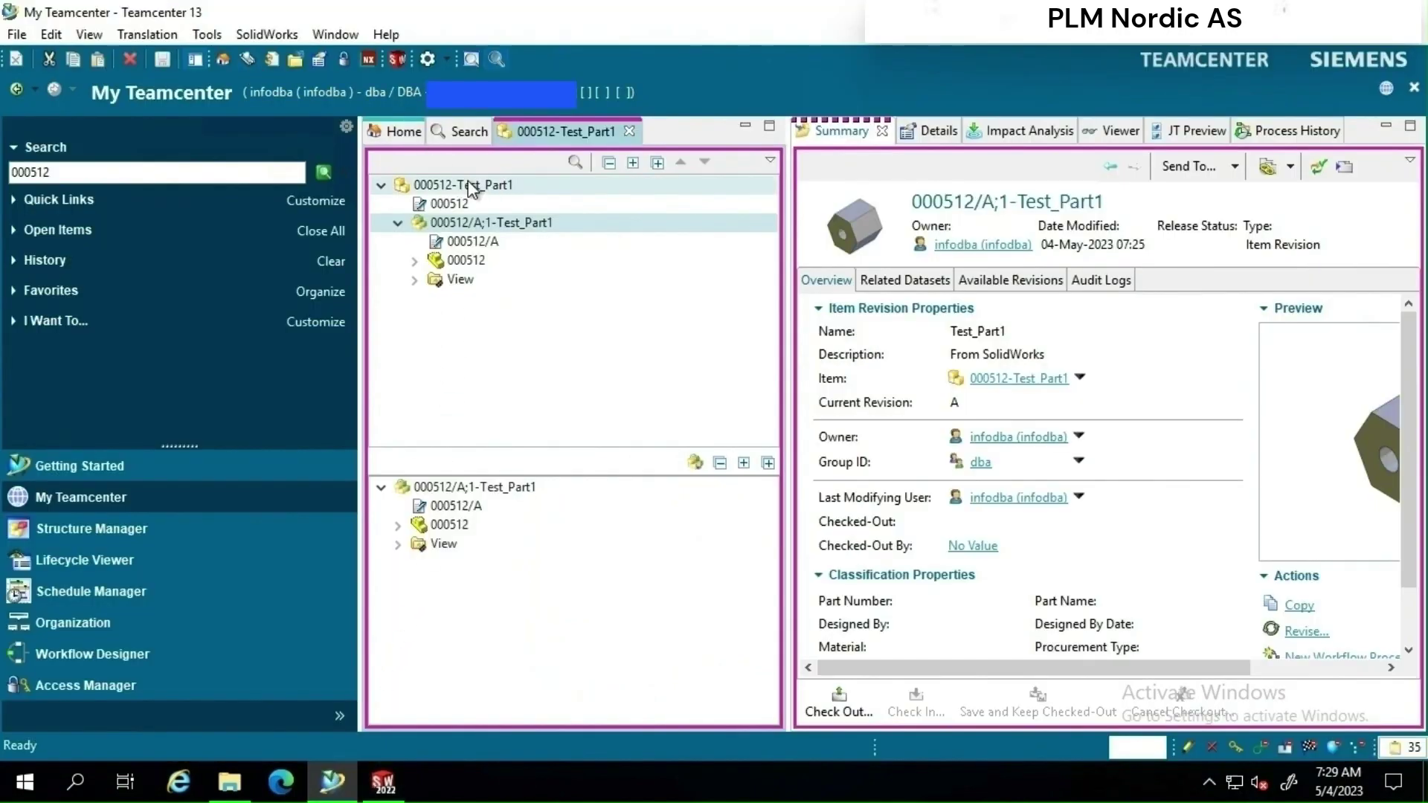
{"action": "left_click", "coordinate": [89, 34]}
{"action": "left_click", "coordinate": [127, 58]}
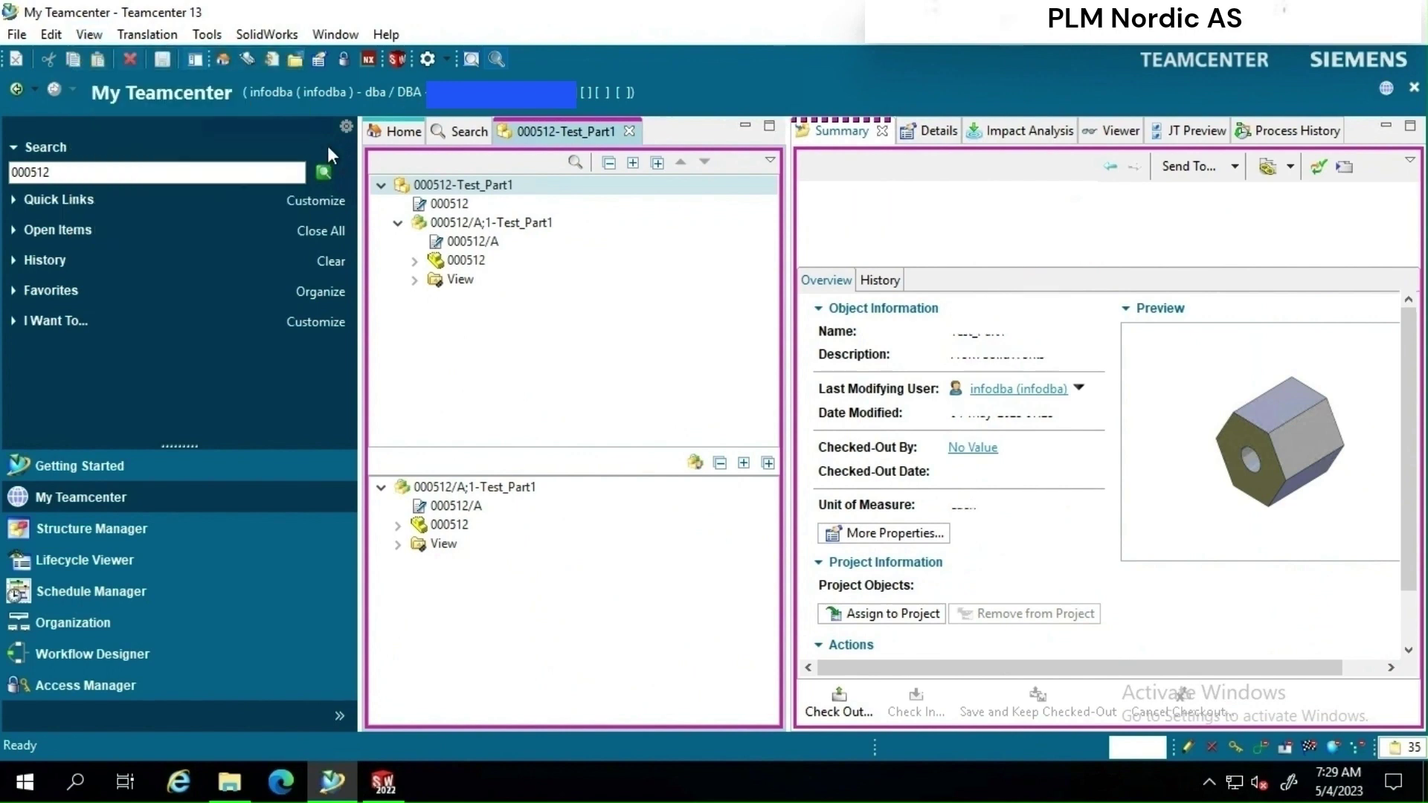
{"action": "double_click", "coordinate": [453, 299]}
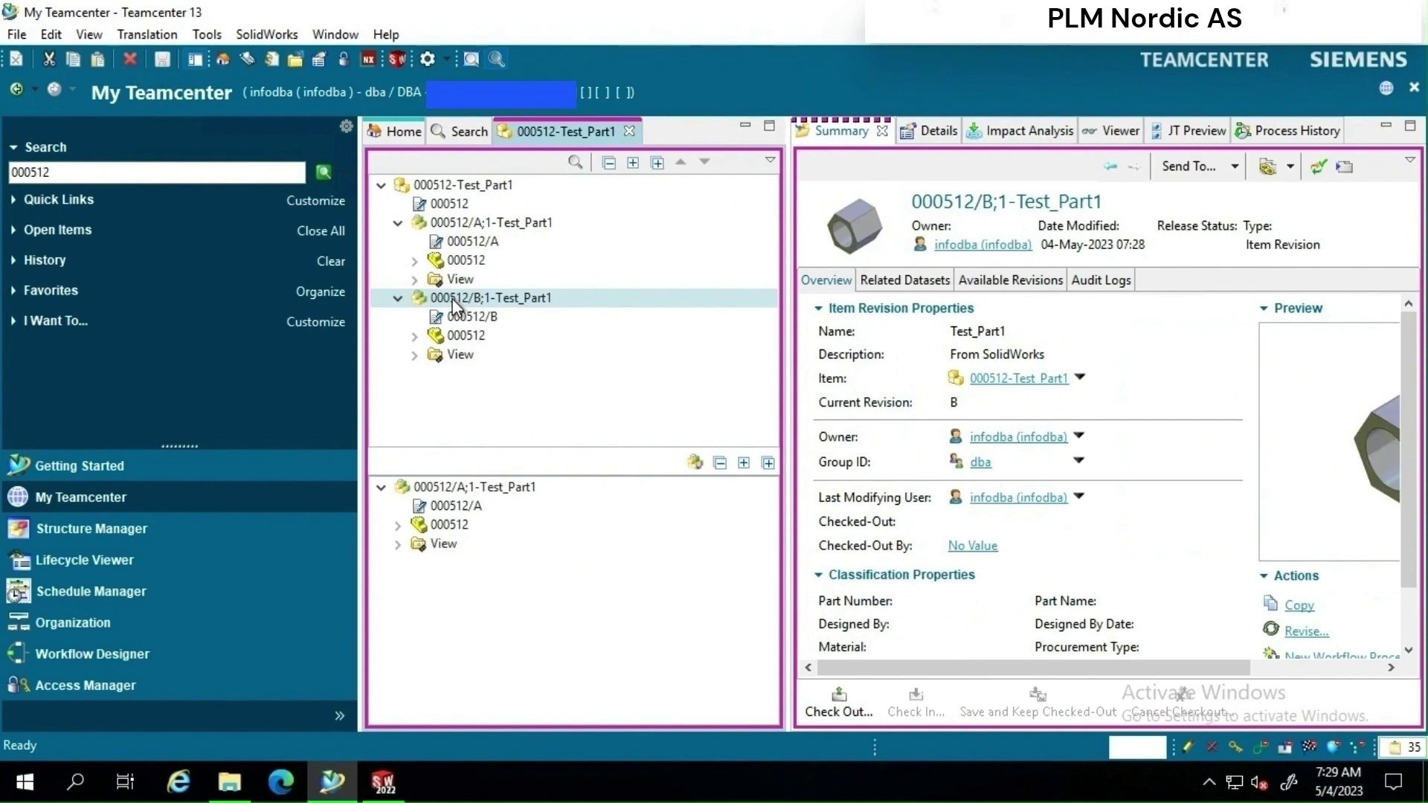
Step: Compare the details of revisions A and B, then return to SOLIDWORKS
{"action": "left_click", "coordinate": [466, 216]}
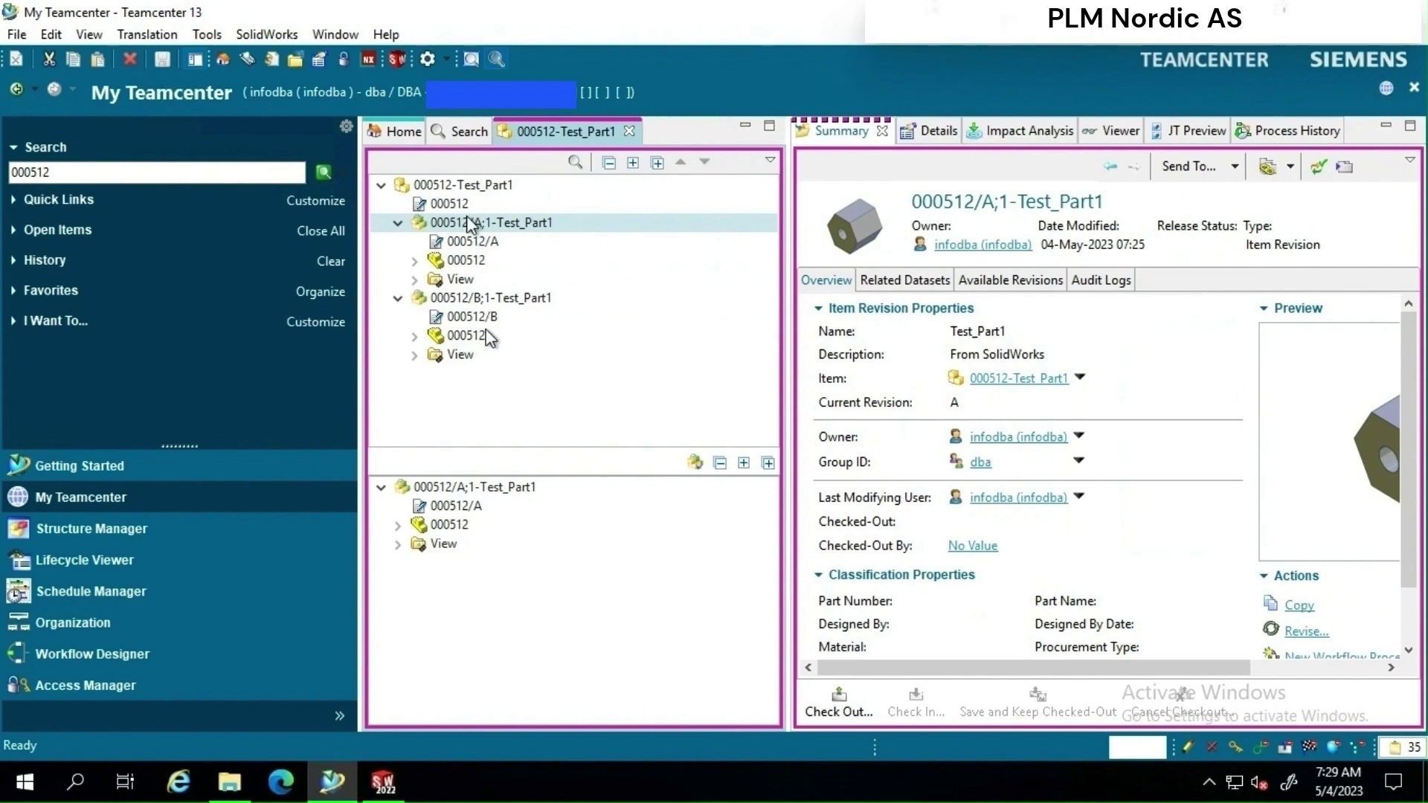
{"action": "left_click", "coordinate": [483, 300]}
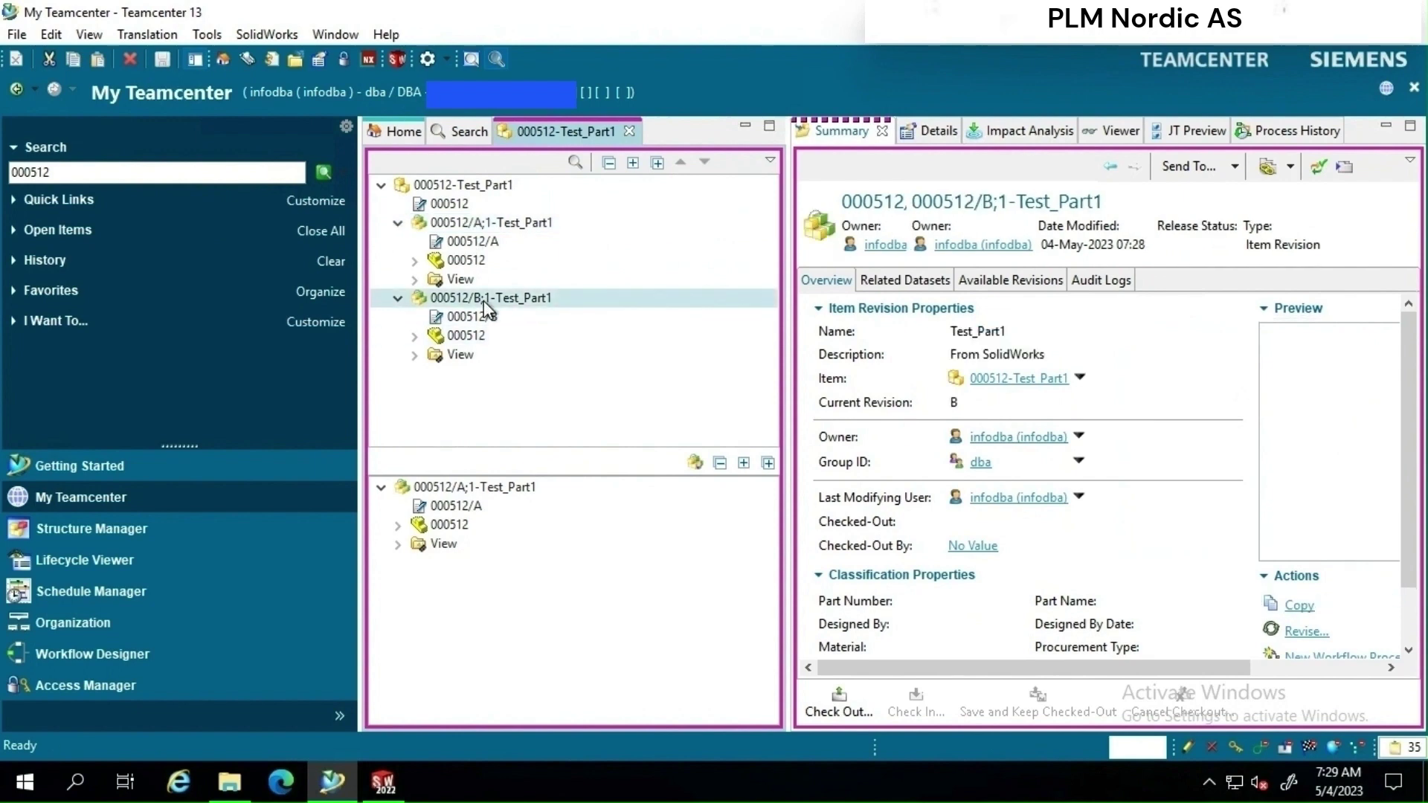
{"action": "left_click", "coordinate": [381, 780]}
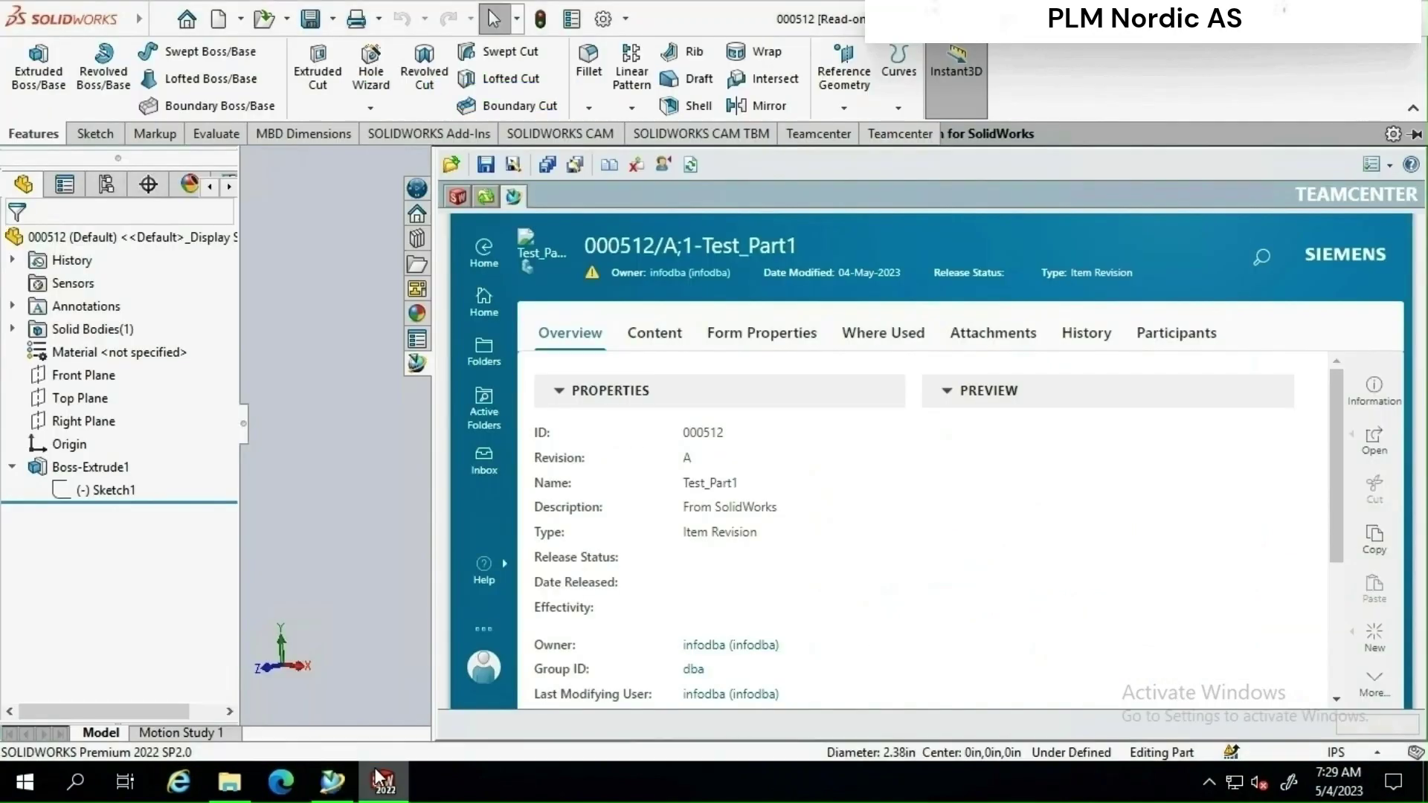
Step: Check out 000512/B-Test_Part1 from the Teamcenter pane's local file list
{"action": "left_click", "coordinate": [461, 201]}
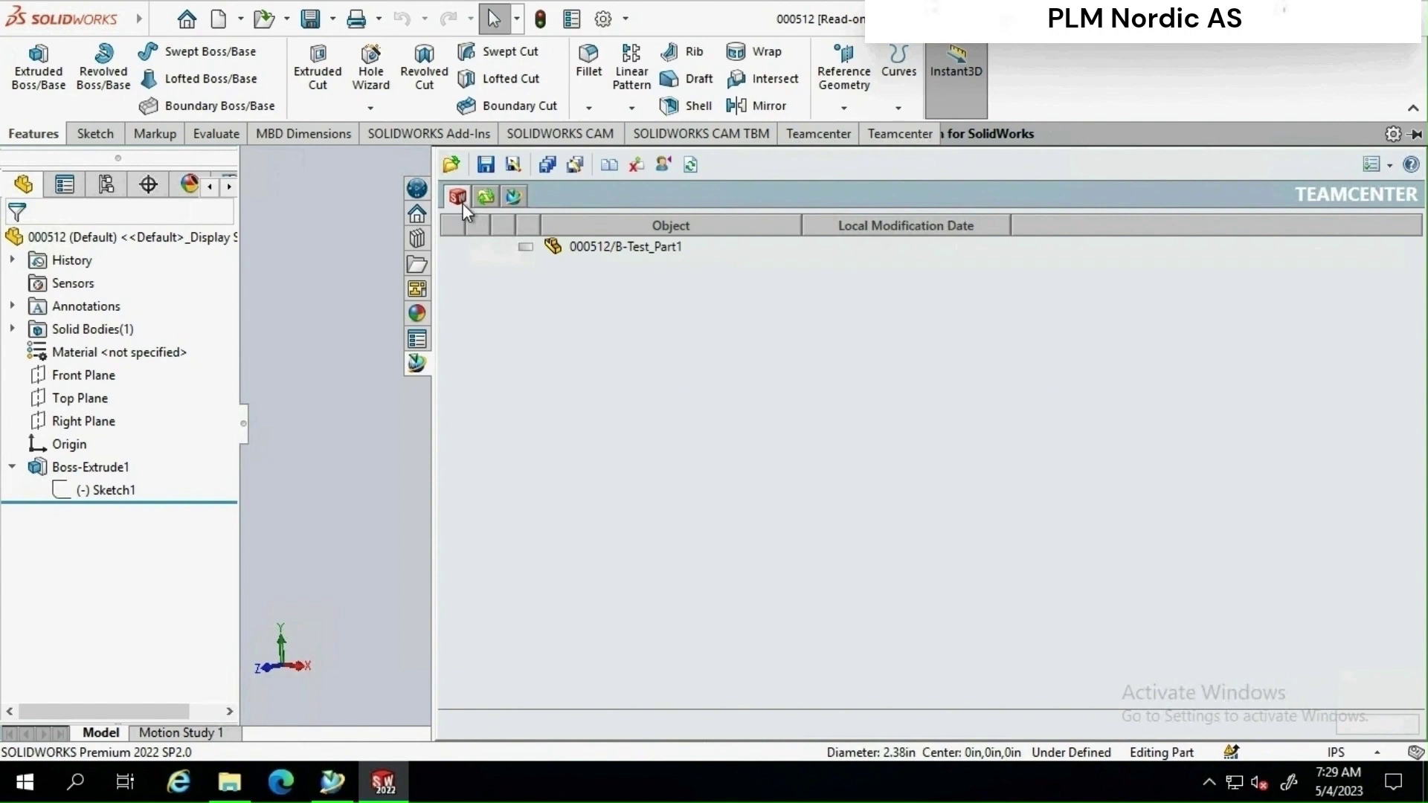
{"action": "left_click", "coordinate": [592, 249]}
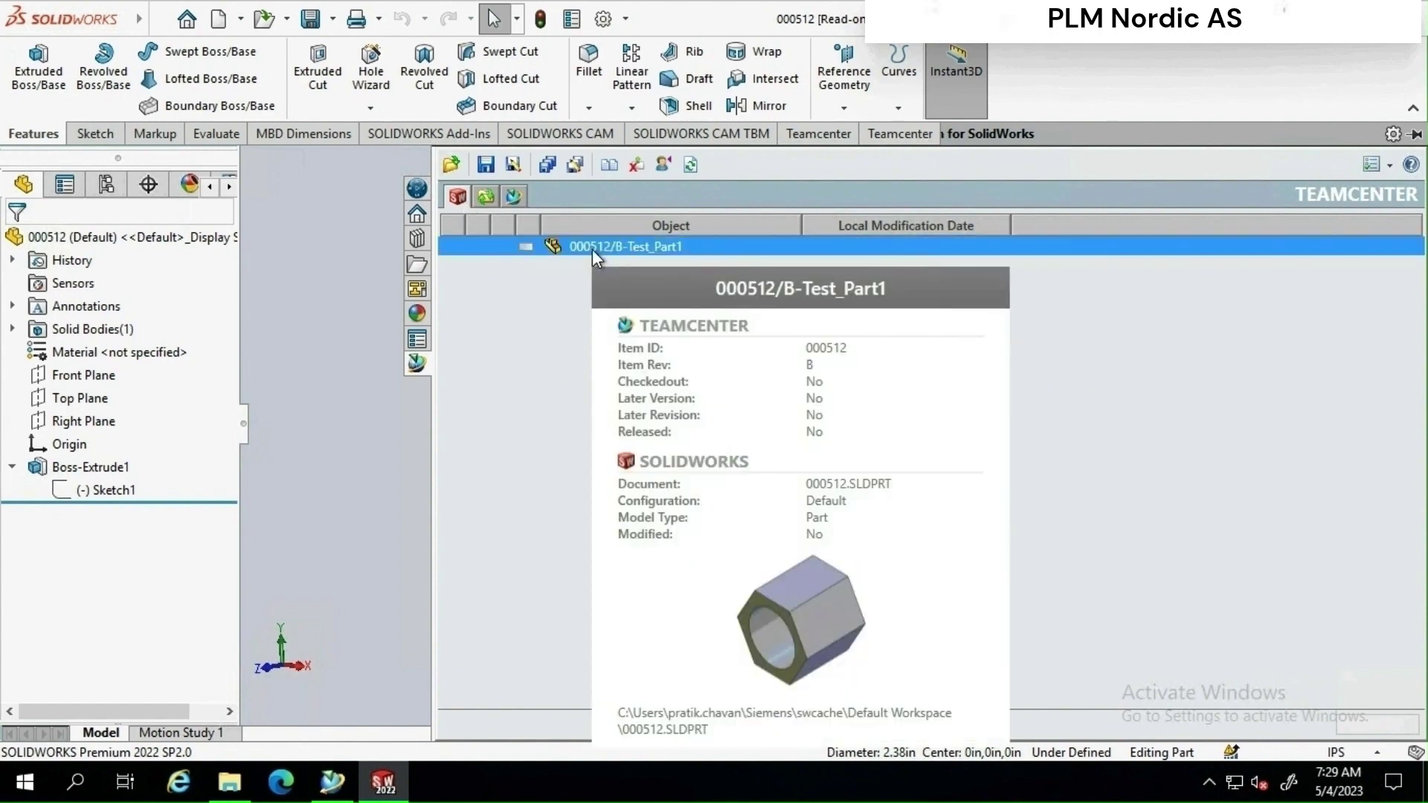
{"action": "right_click", "coordinate": [592, 249]}
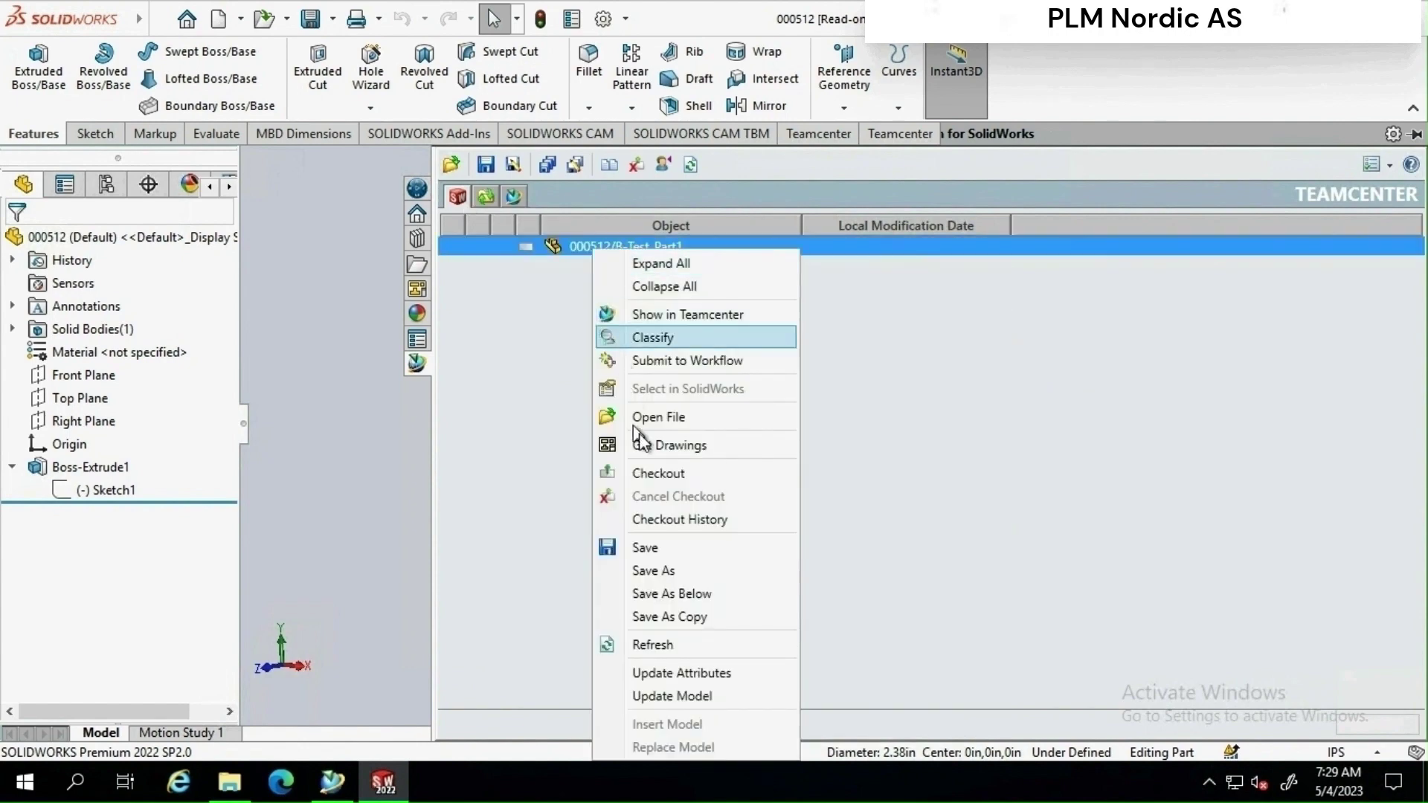
{"action": "left_click", "coordinate": [659, 476]}
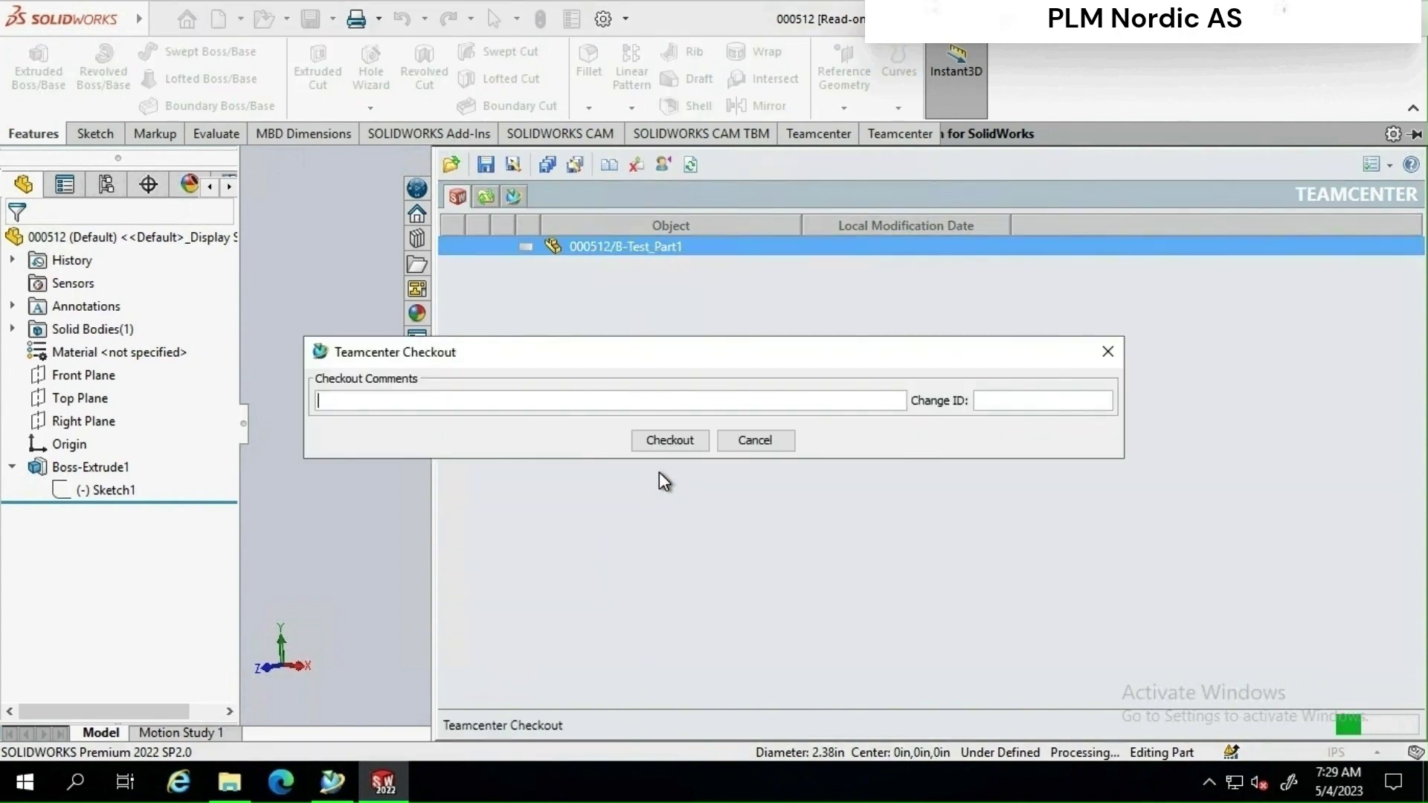
{"action": "left_click", "coordinate": [669, 440]}
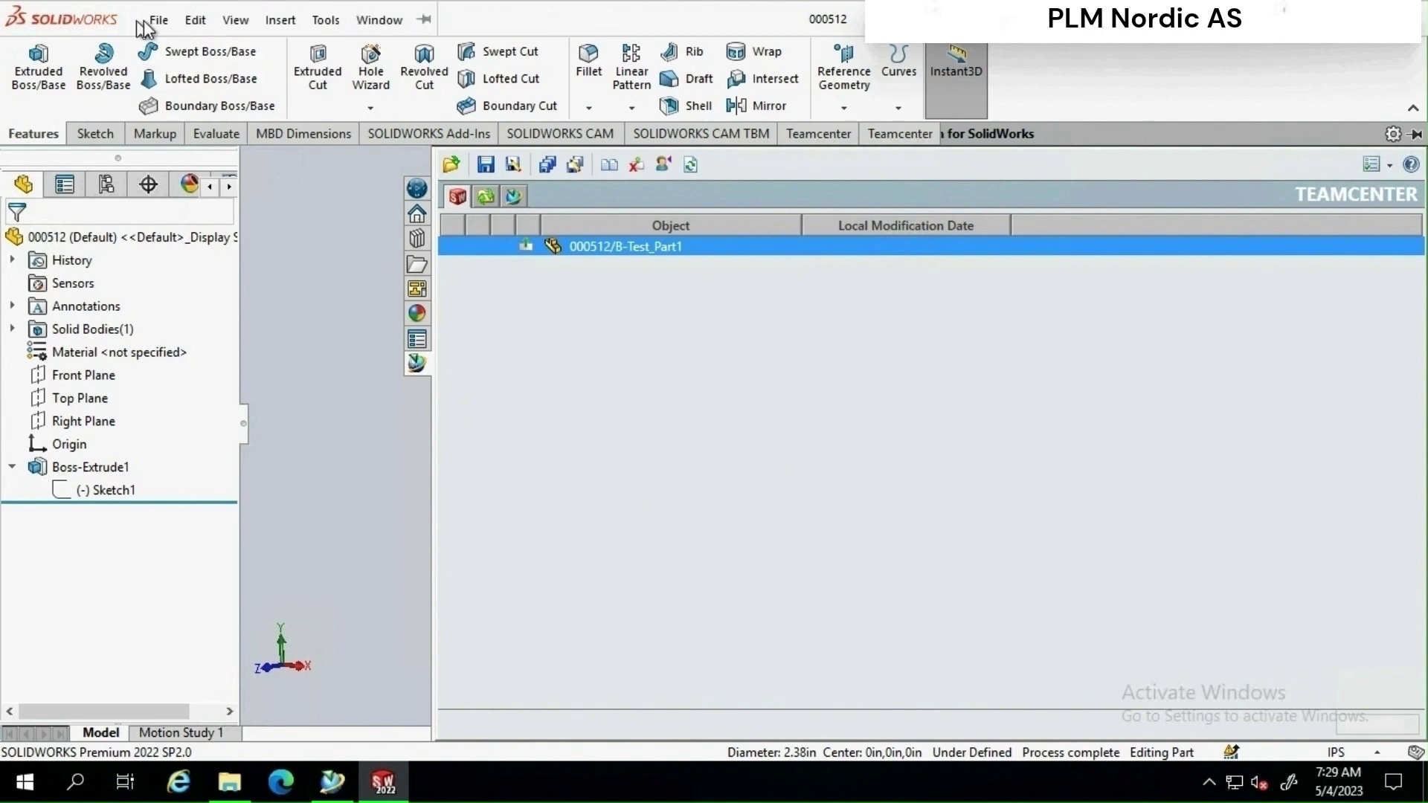
Step: Make a drawing from part 000512 on an A (ANSI) Landscape sheet
{"action": "left_click", "coordinate": [148, 21]}
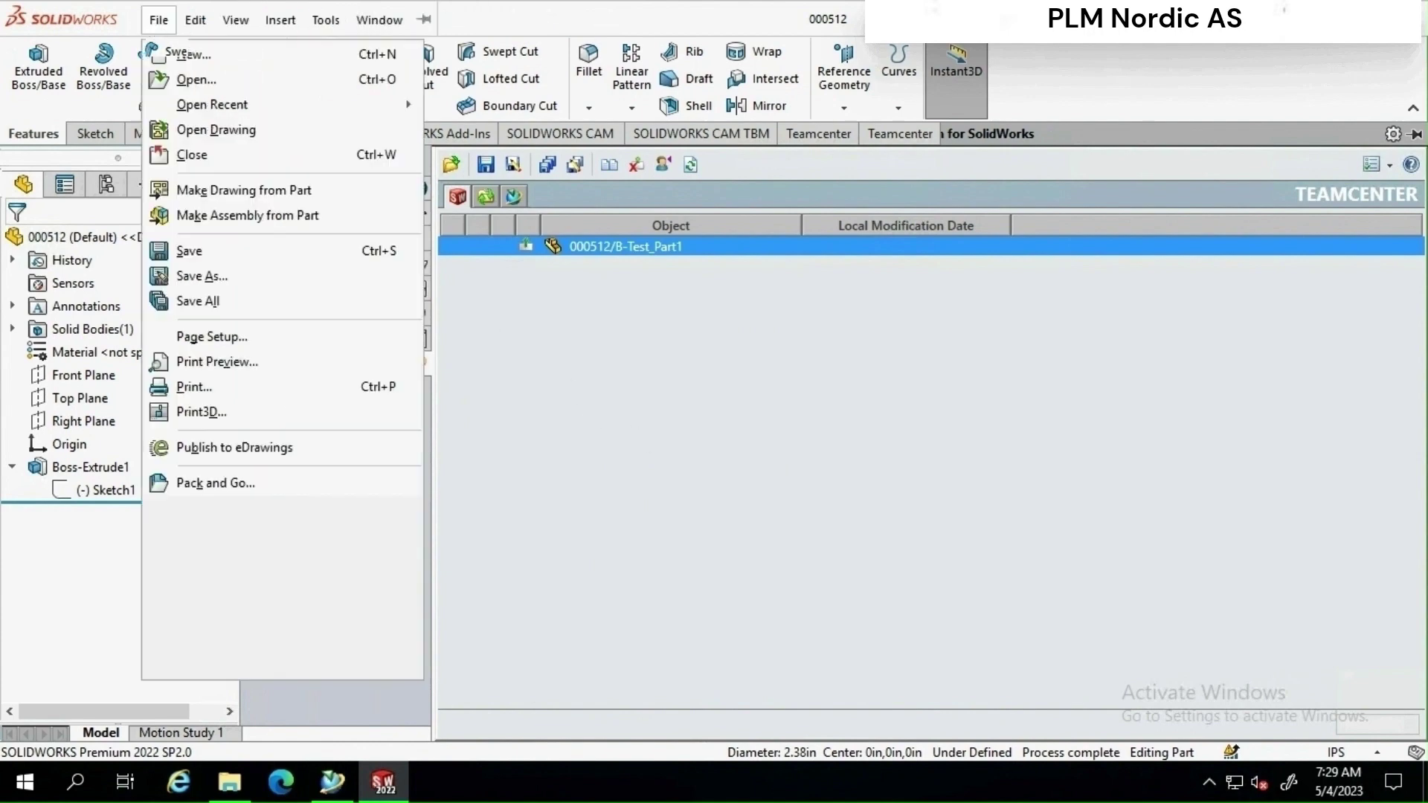
{"action": "left_click", "coordinate": [250, 189]}
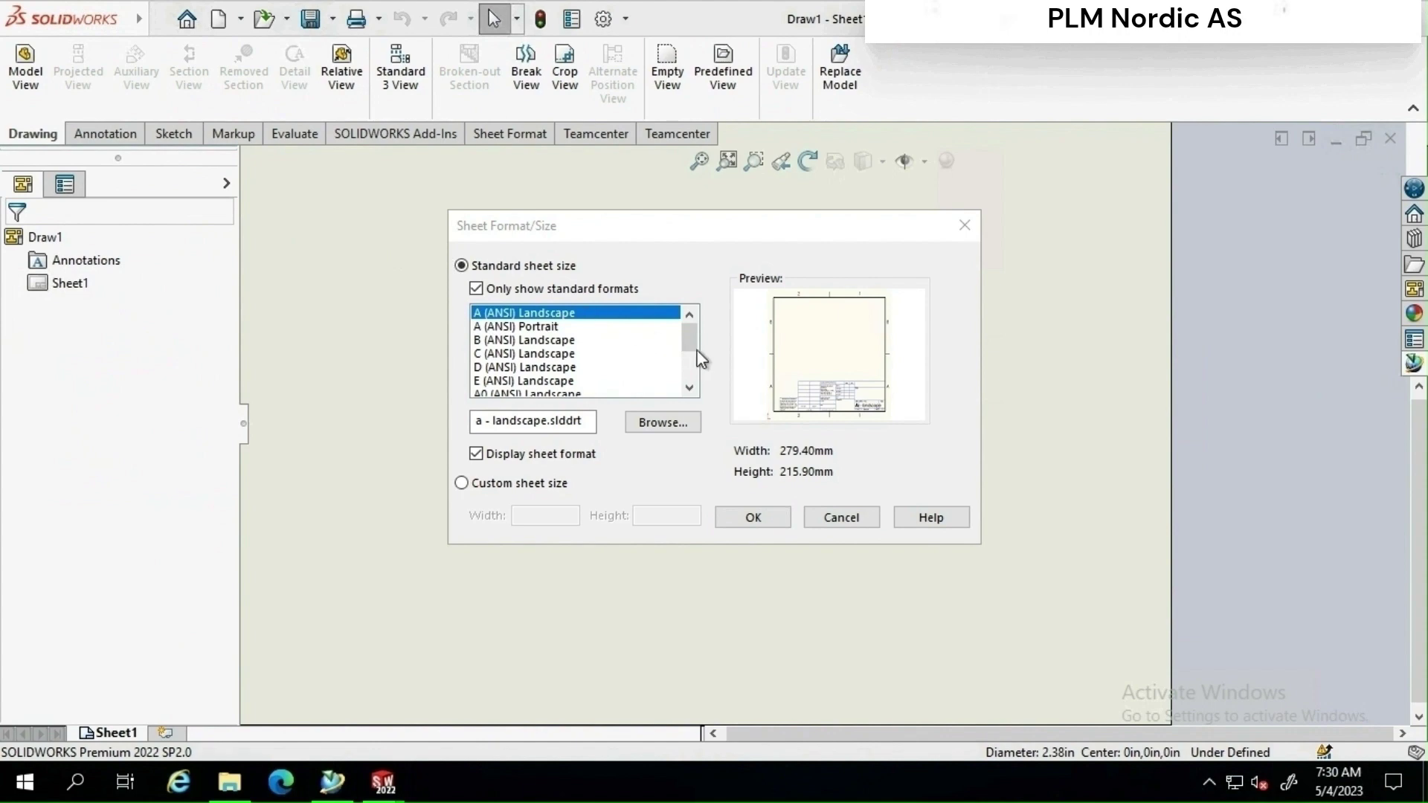
{"action": "left_click", "coordinate": [693, 337]}
{"action": "scroll", "coordinate": [693, 337], "scroll_direction": "down", "scroll_amount": 2}
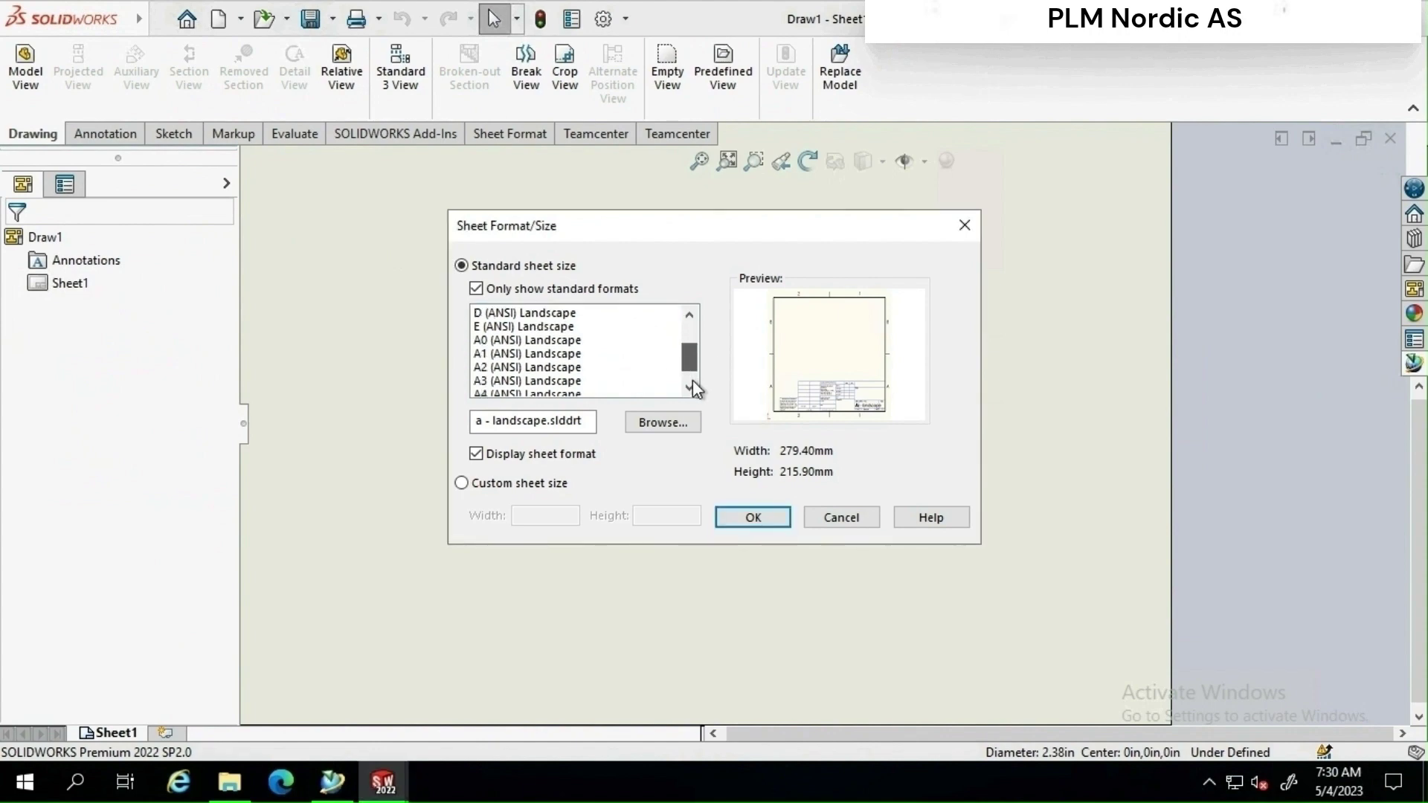
{"action": "left_click_drag", "start_coordinate": [694, 358], "coordinate": [708, 296]}
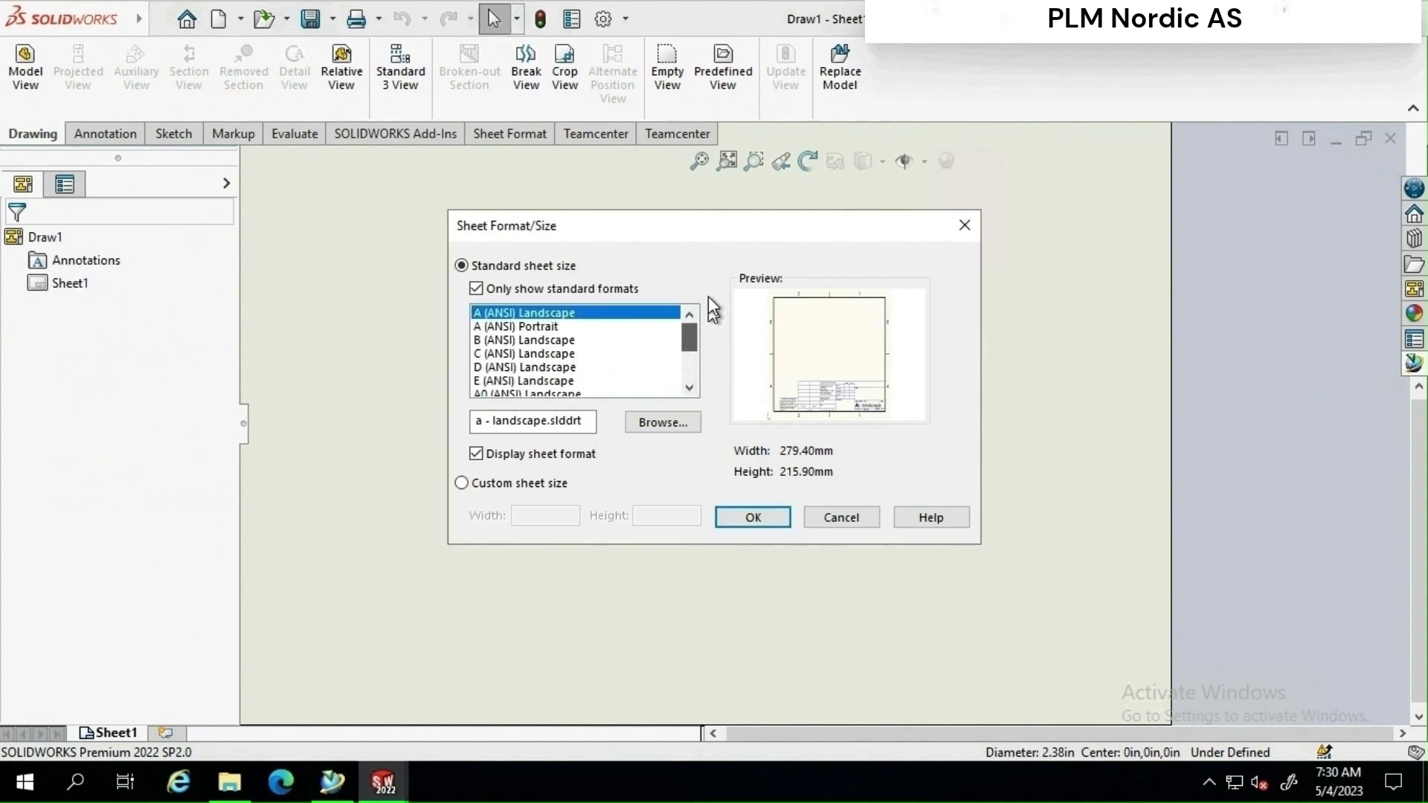
{"action": "left_click", "coordinate": [752, 518]}
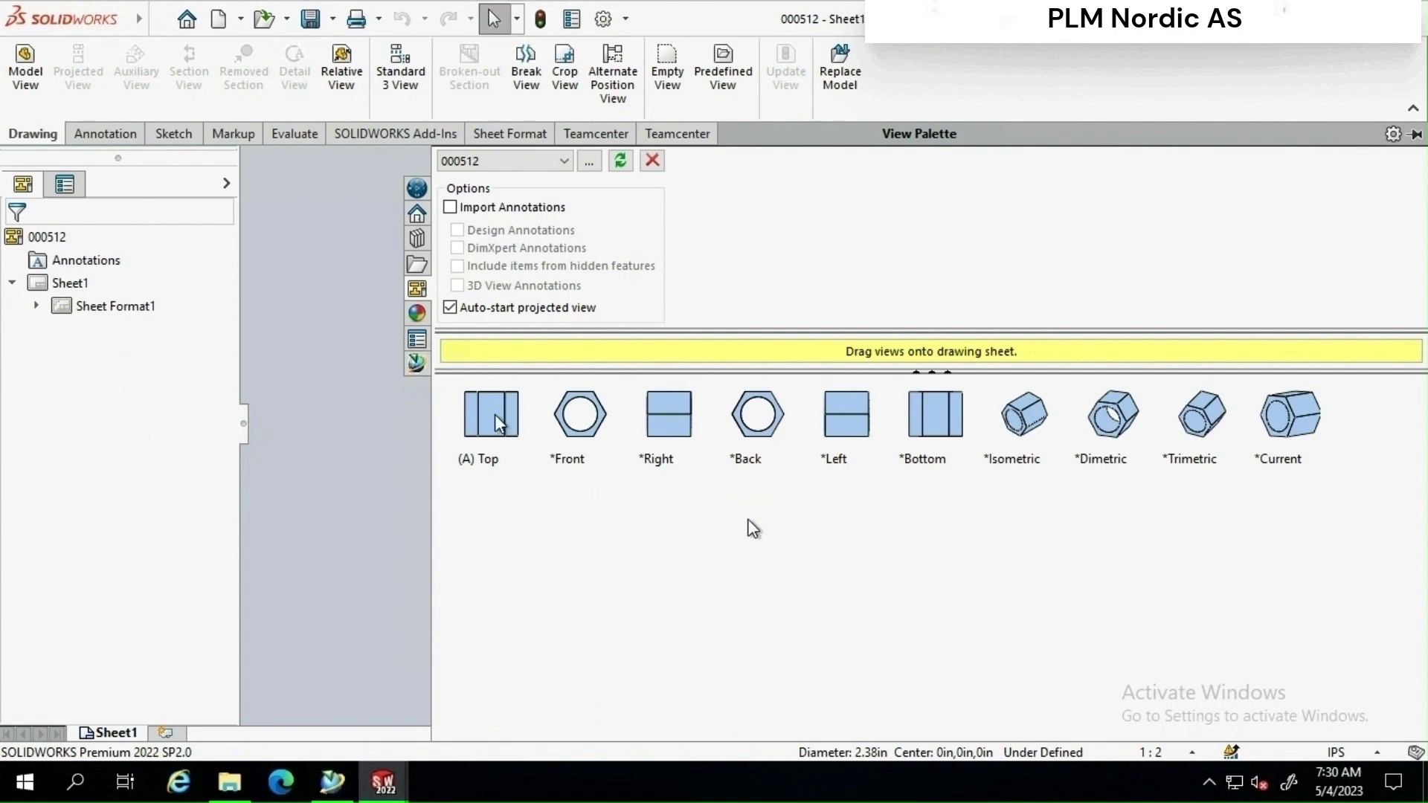
Step: Place the Top view of 000512 on the sheet and agree to manage the drawing in Teamcenter
{"action": "left_click", "coordinate": [494, 414]}
{"action": "left_click_drag", "start_coordinate": [494, 414], "coordinate": [618, 258]}
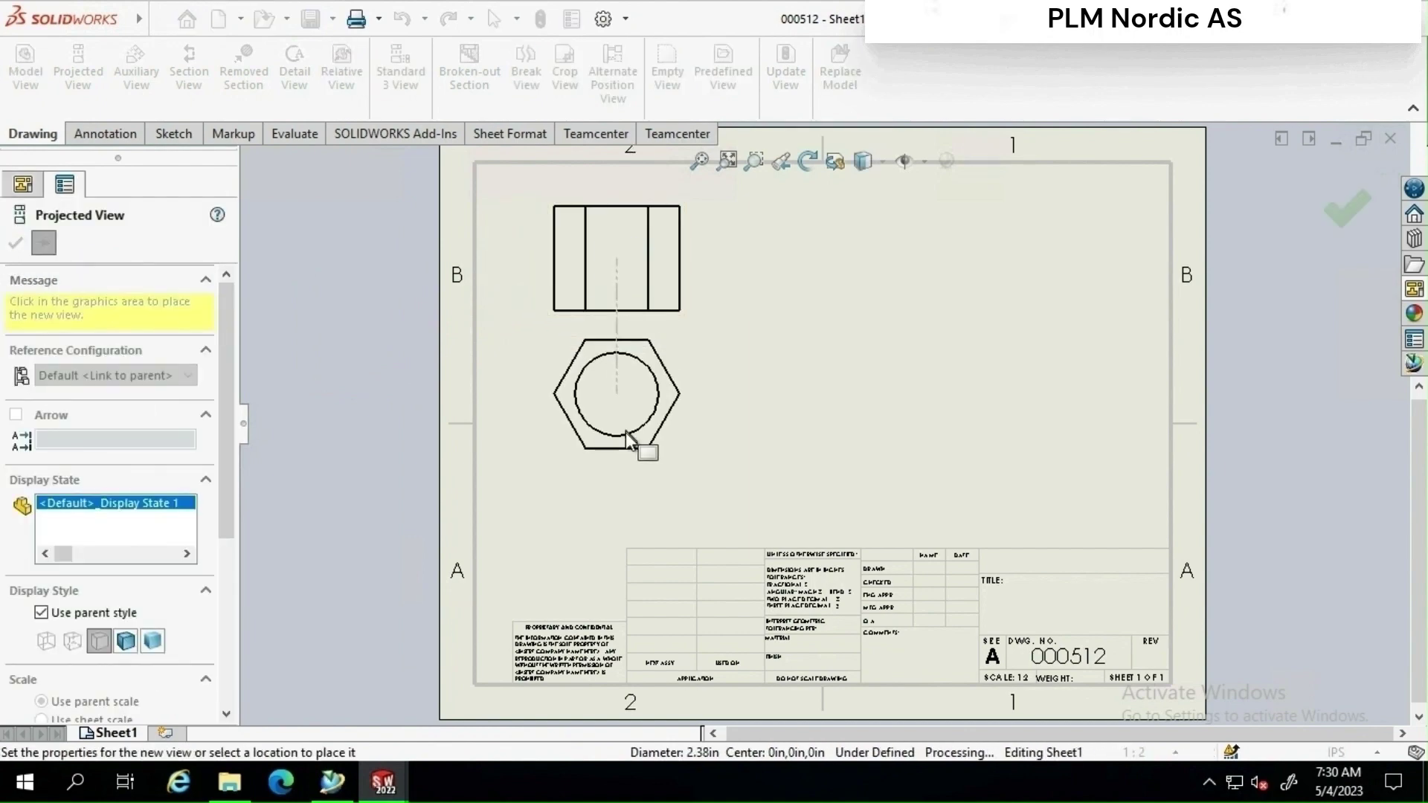
{"action": "left_click", "coordinate": [649, 445]}
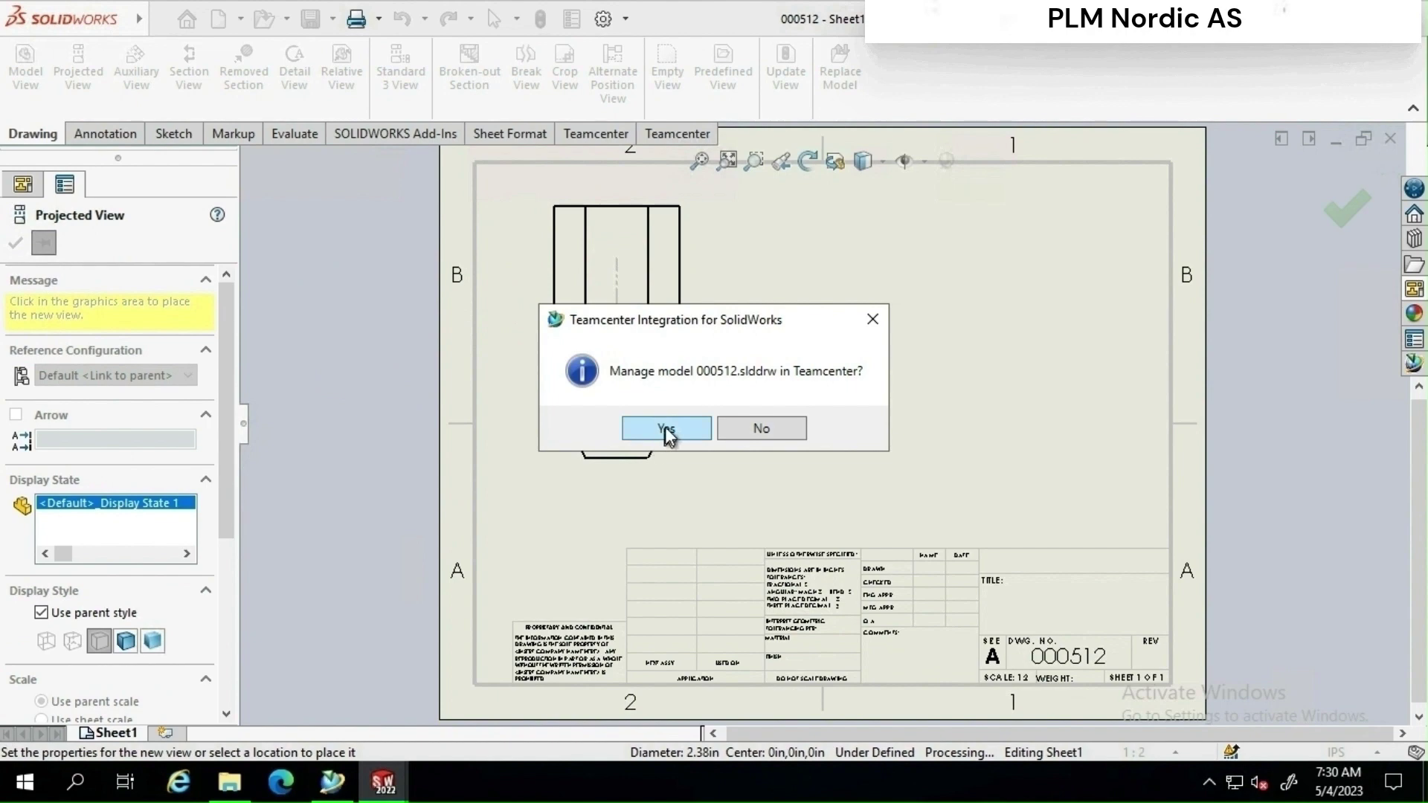
{"action": "left_click", "coordinate": [666, 431]}
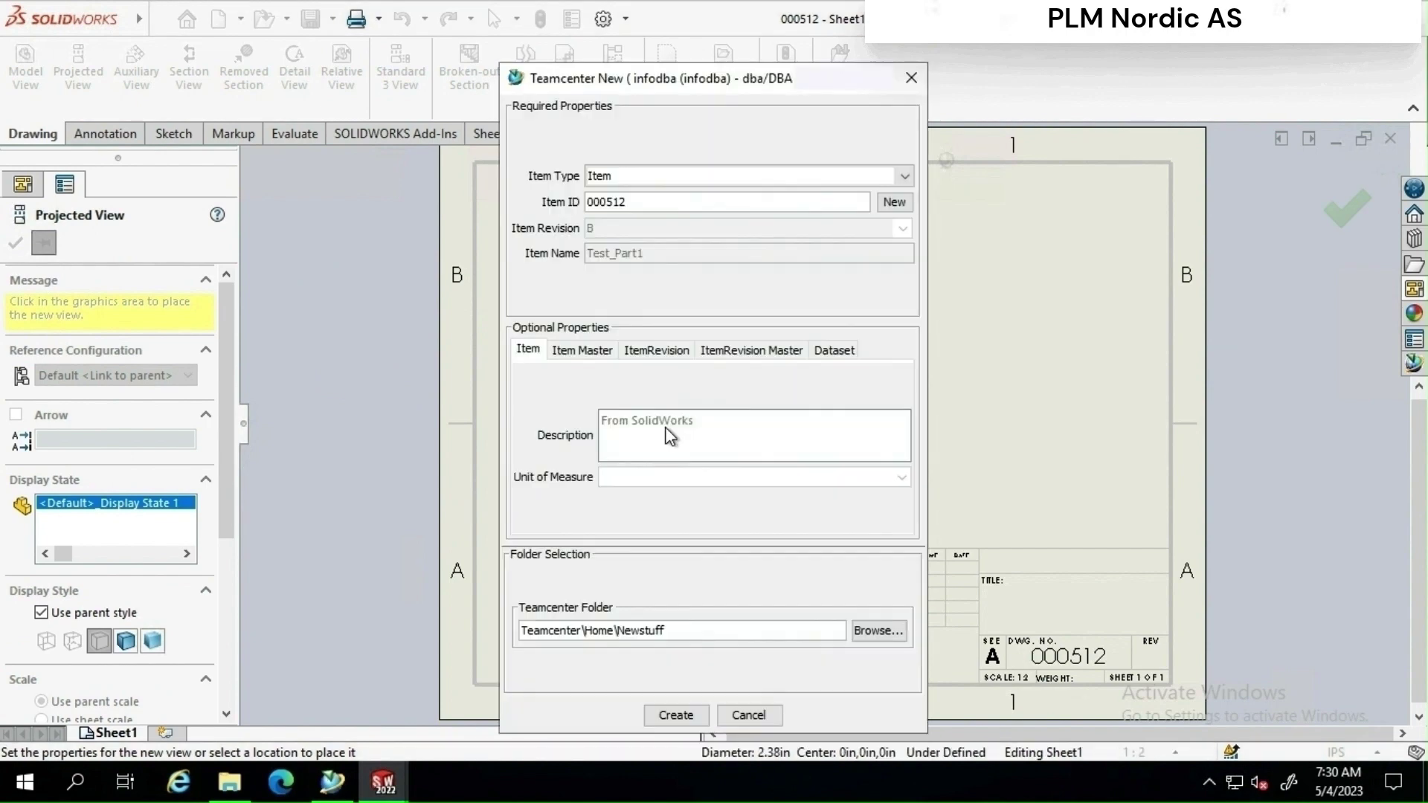
Step: Create the drawing's Teamcenter record, then place the hexagonal front view and an isometric view
{"action": "left_click", "coordinate": [677, 715]}
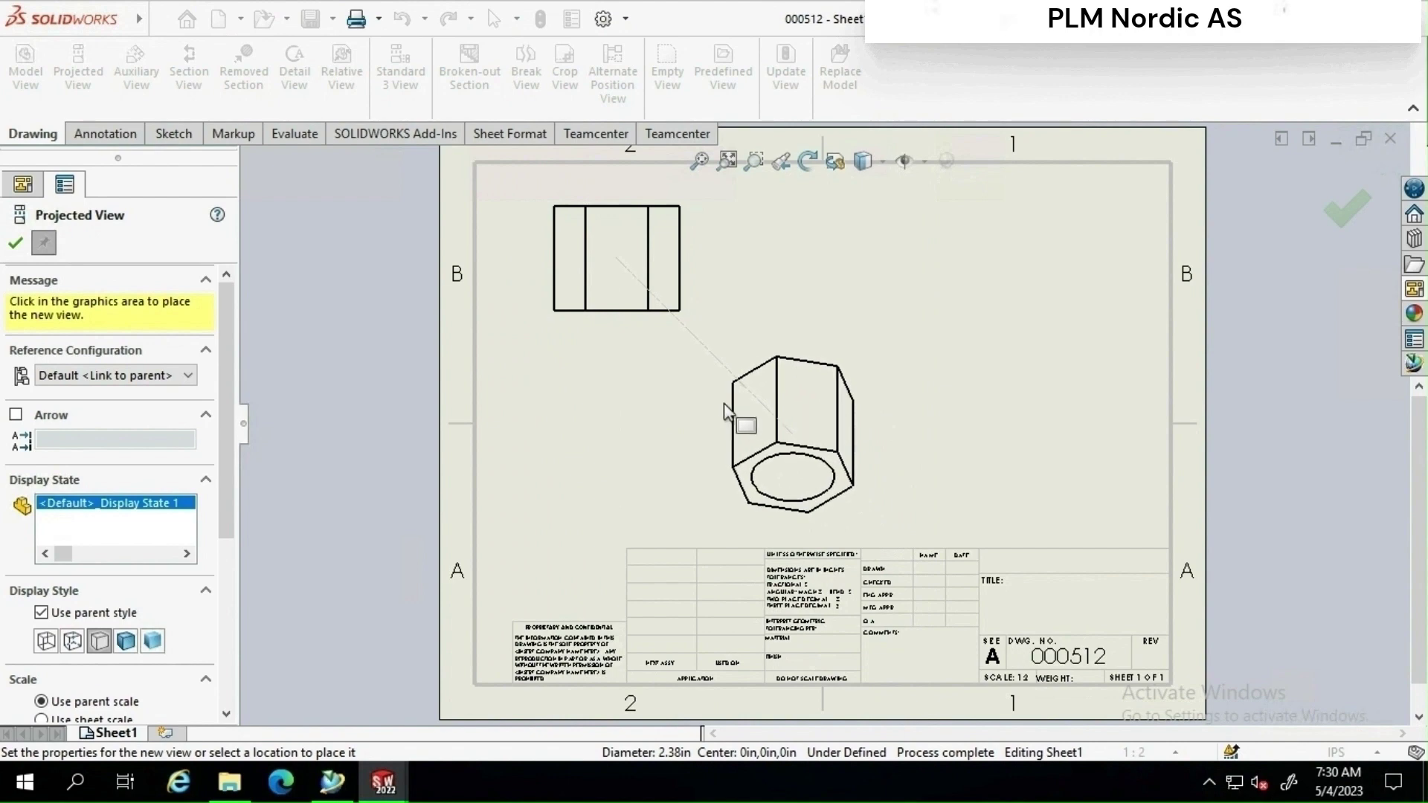
{"action": "left_click", "coordinate": [636, 426]}
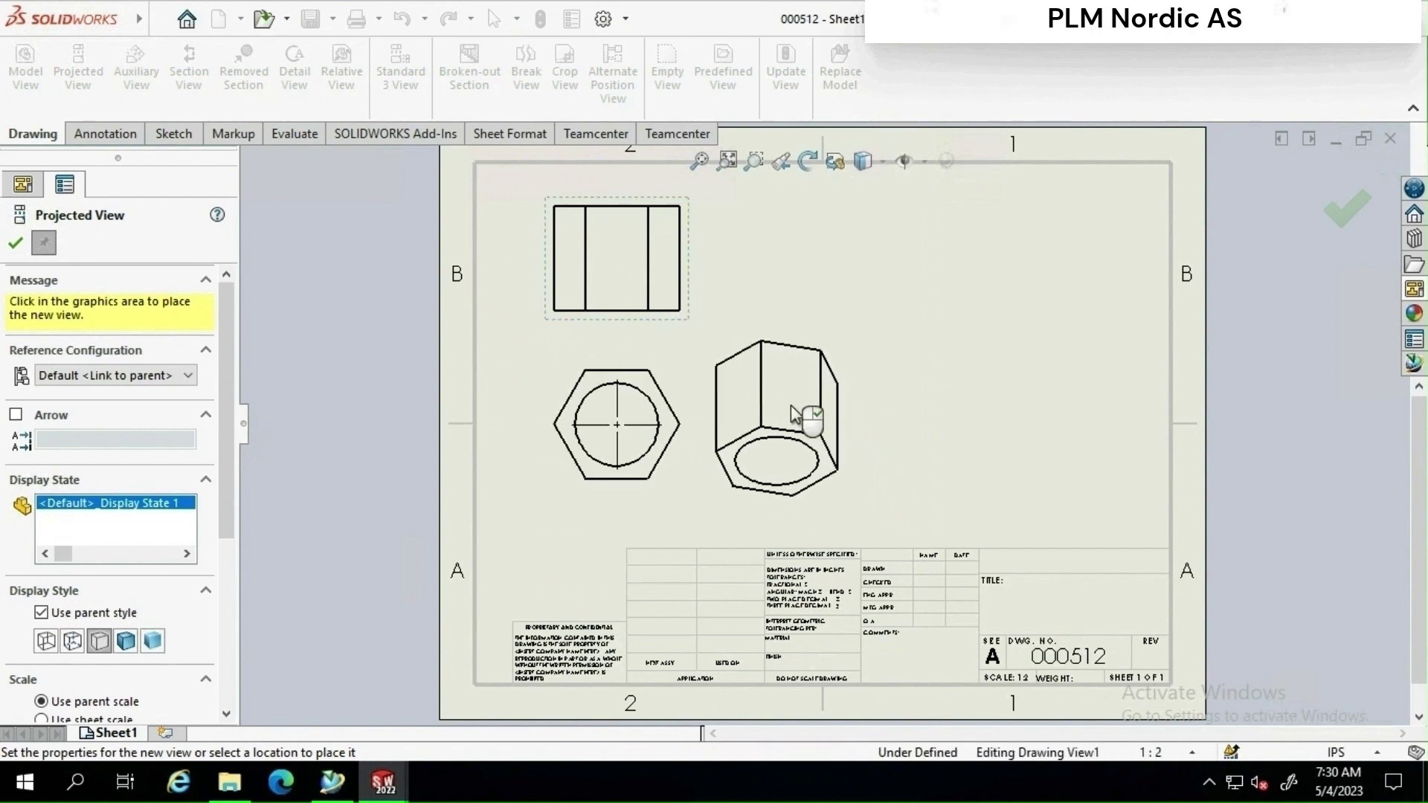
{"action": "left_click", "coordinate": [796, 415]}
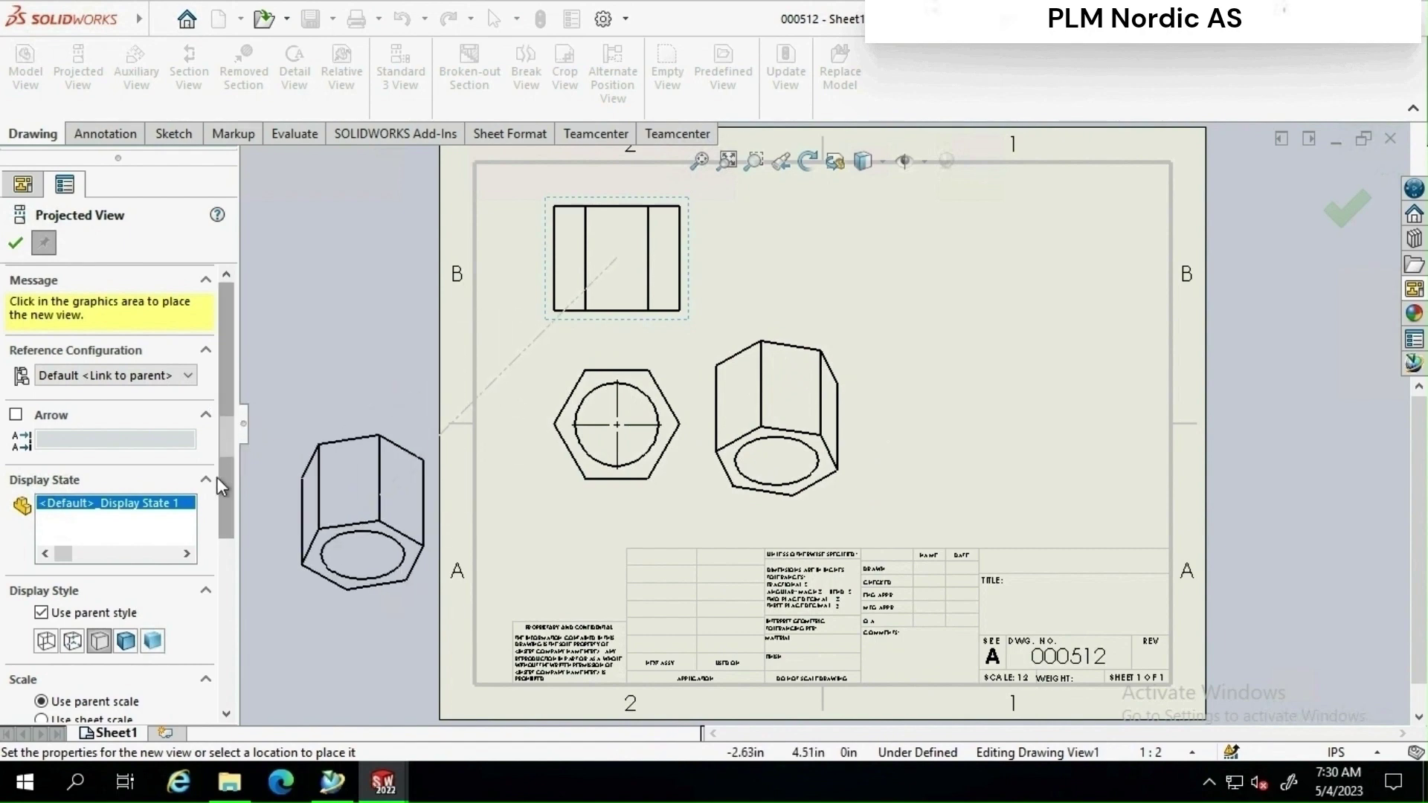
{"action": "scroll", "coordinate": [209, 556], "scroll_direction": "down", "scroll_amount": 3}
{"action": "scroll", "coordinate": [208, 557], "scroll_direction": "down", "scroll_amount": 2}
{"action": "scroll", "coordinate": [212, 521], "scroll_direction": "up", "scroll_amount": 8}
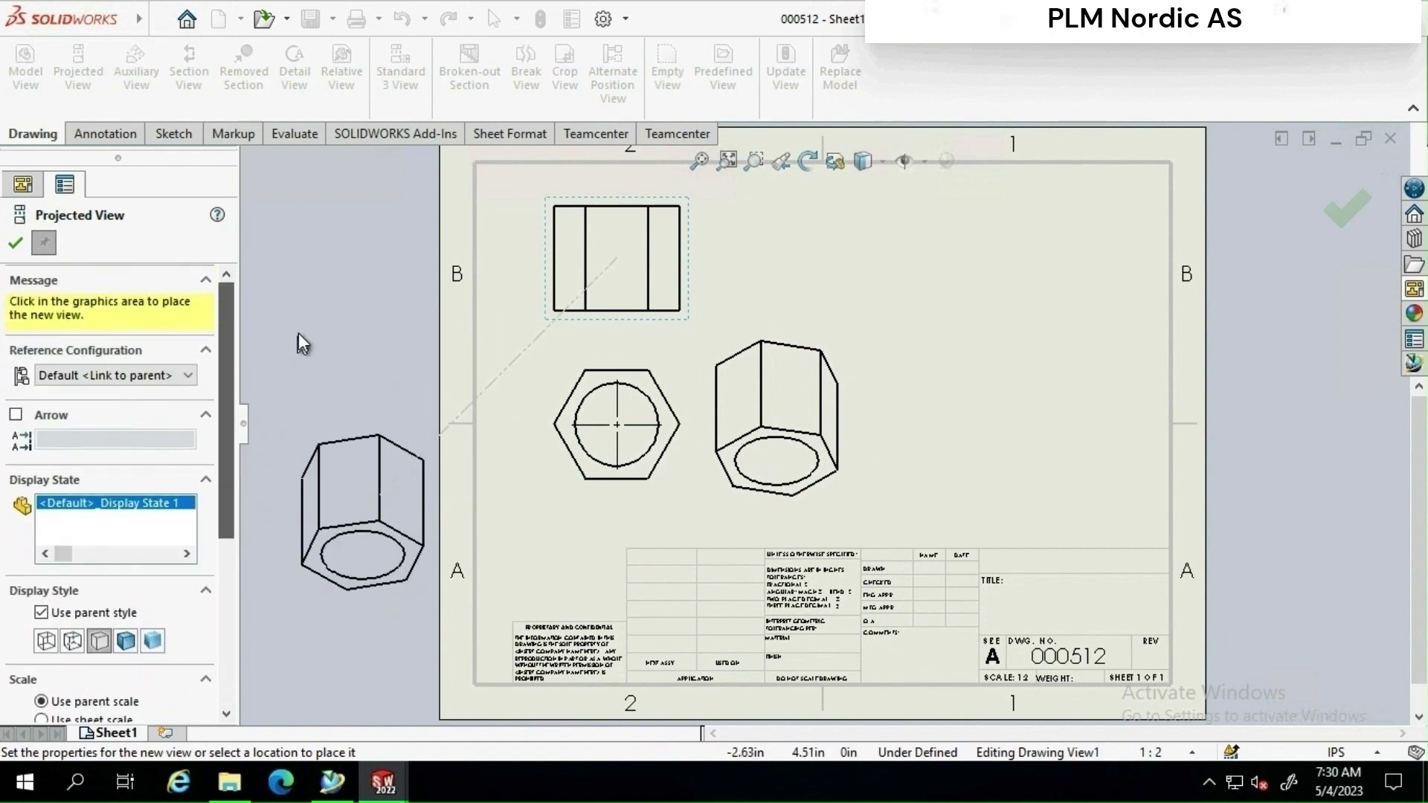
{"action": "key", "text": "Escape"}
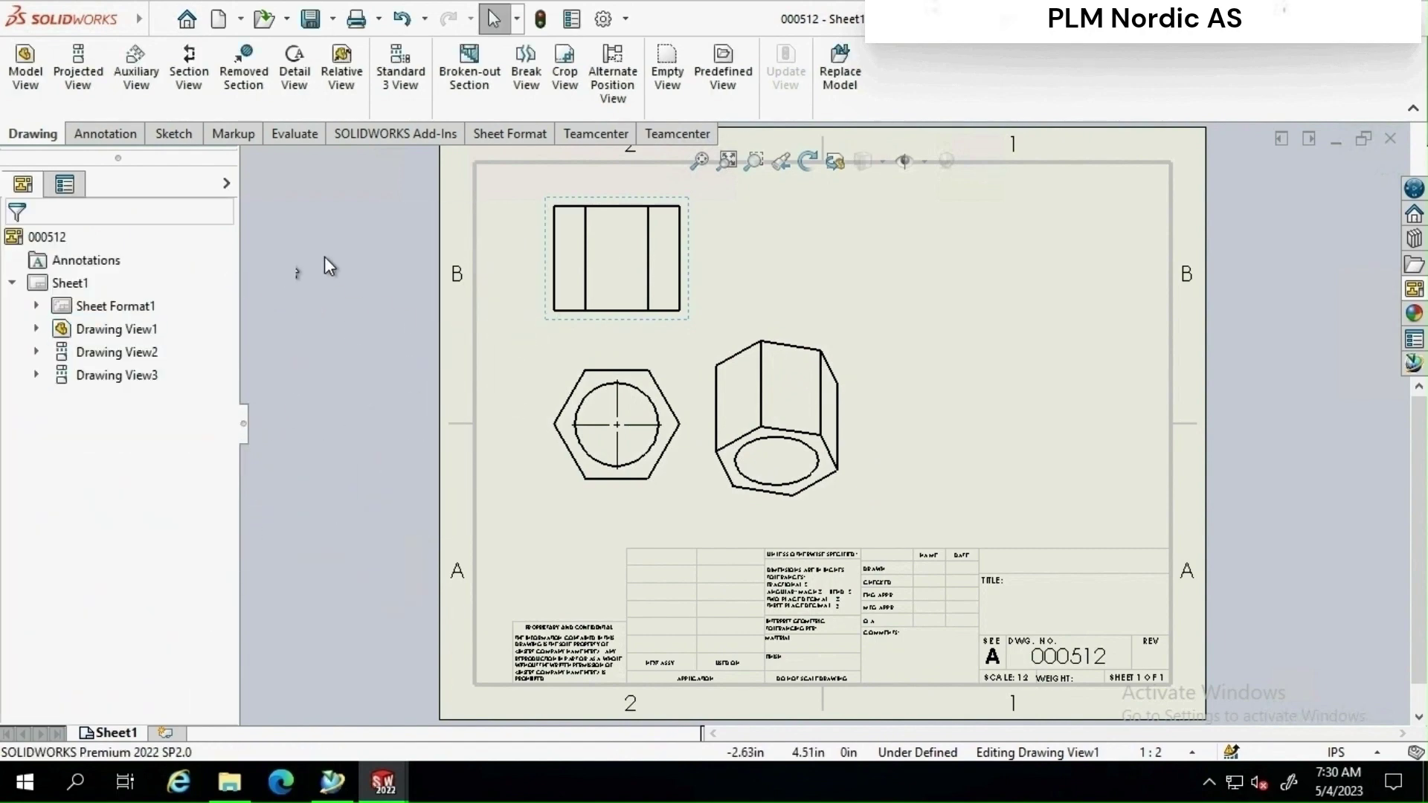
Step: Save the 000512 drawing together with its dependent part 000512/B-Test_Part1 to Teamcenter
{"action": "left_click", "coordinate": [1414, 363]}
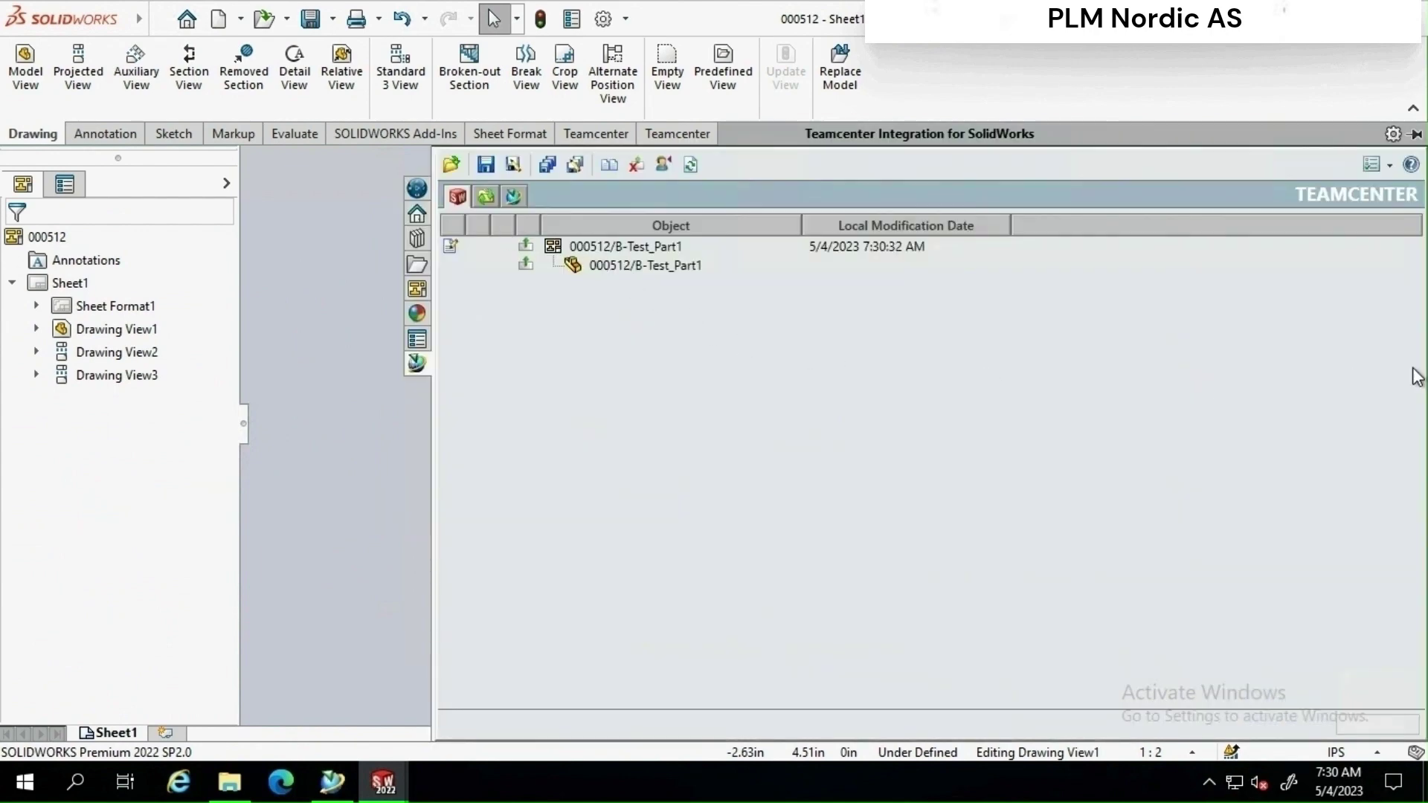
{"action": "left_click", "coordinate": [609, 247]}
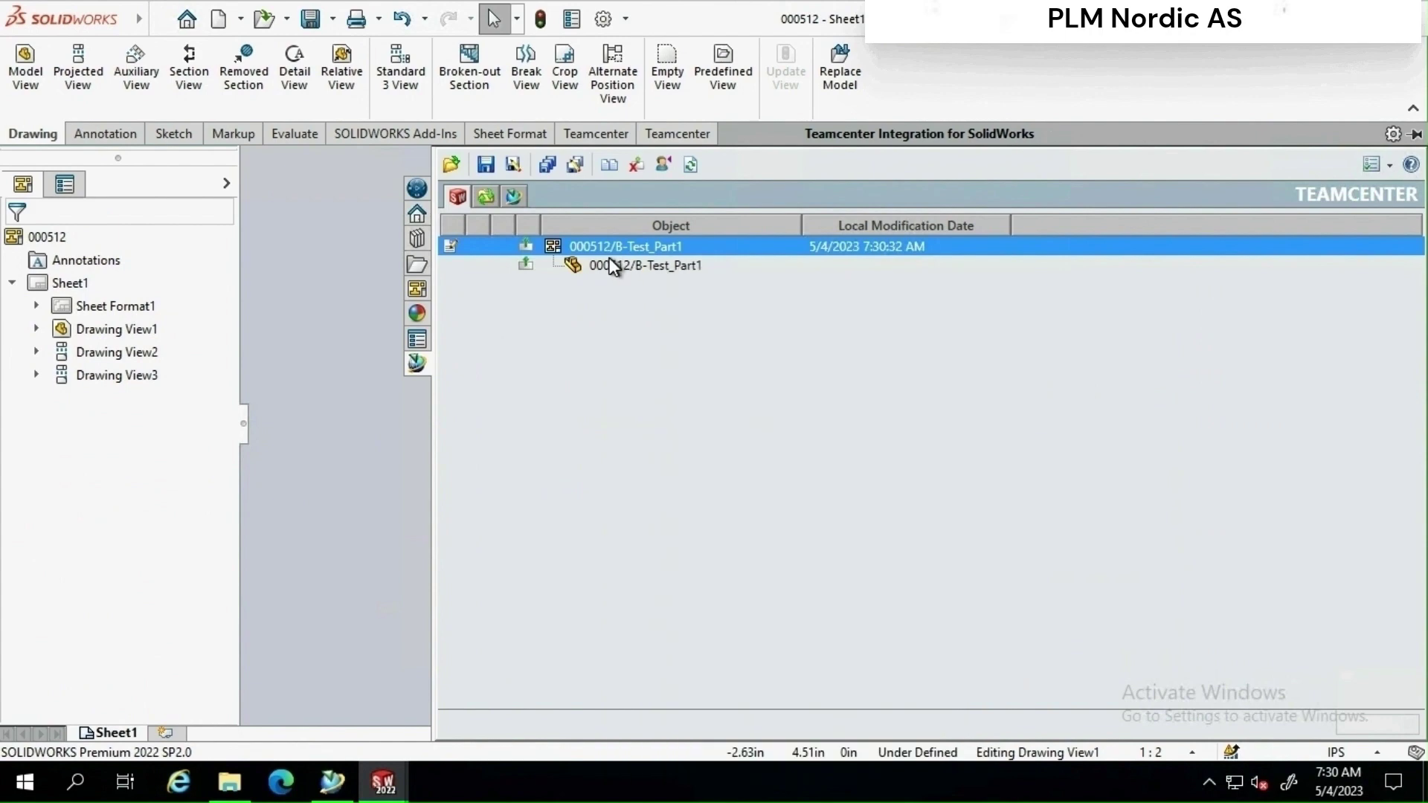
{"action": "left_click", "coordinate": [607, 265], "text": "shift"}
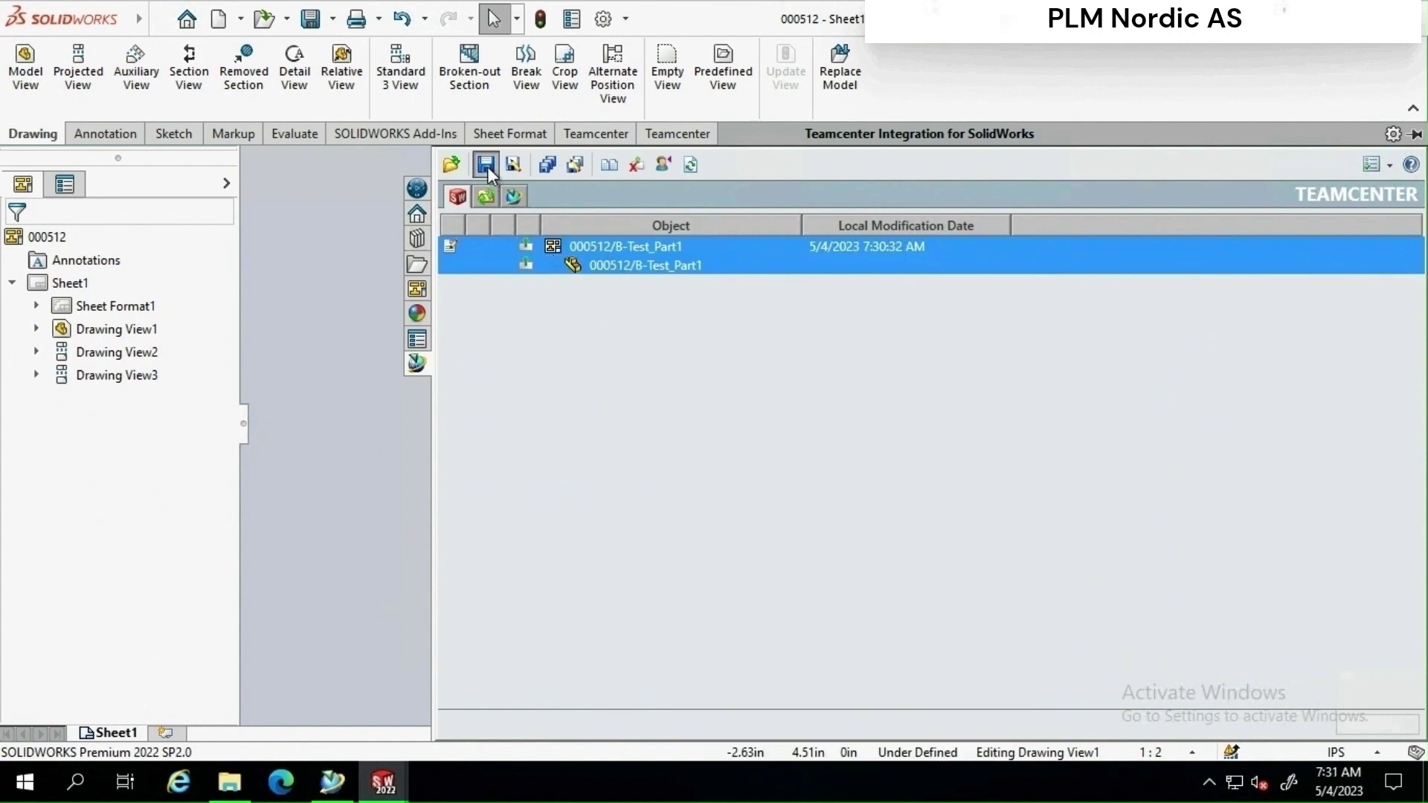
{"action": "left_click", "coordinate": [486, 165]}
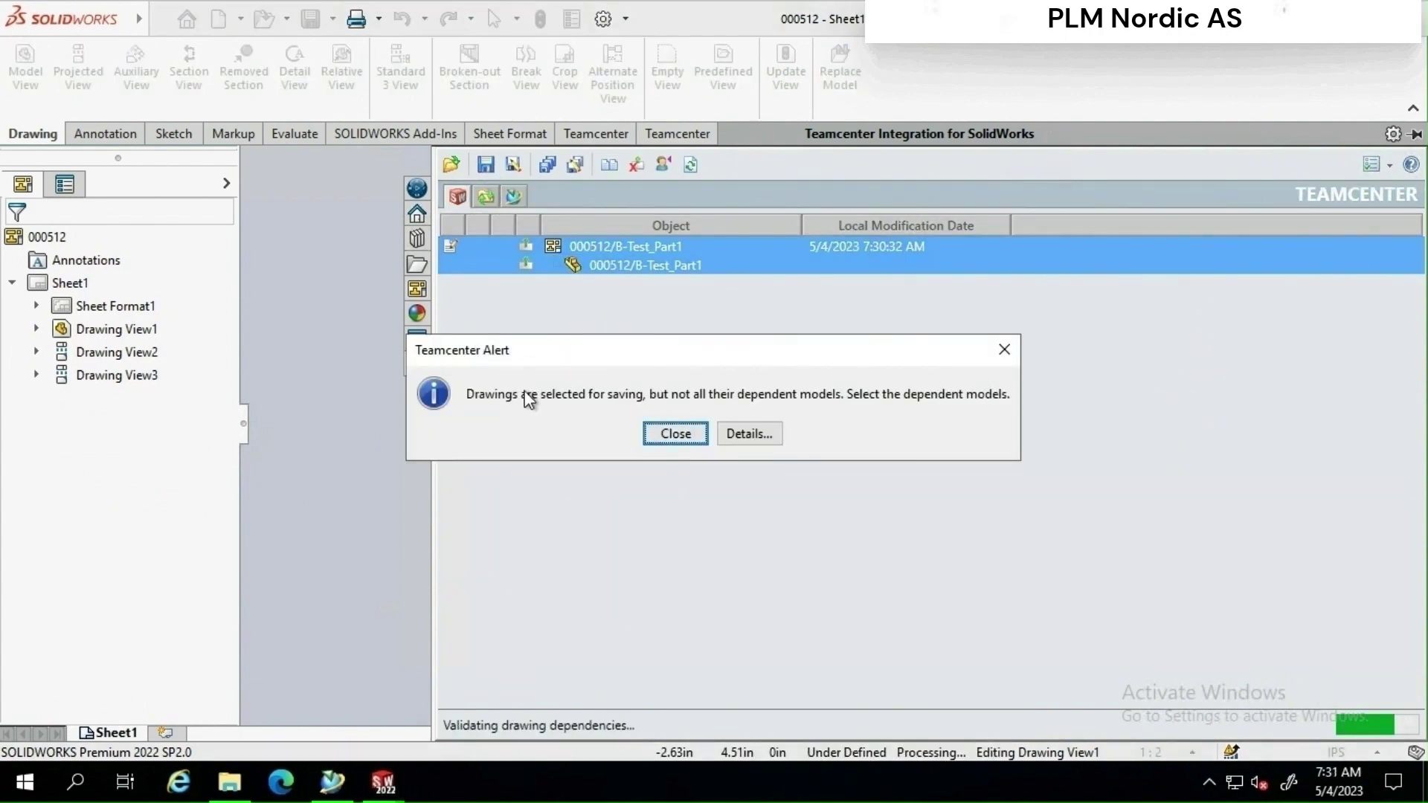
{"action": "left_click", "coordinate": [676, 433]}
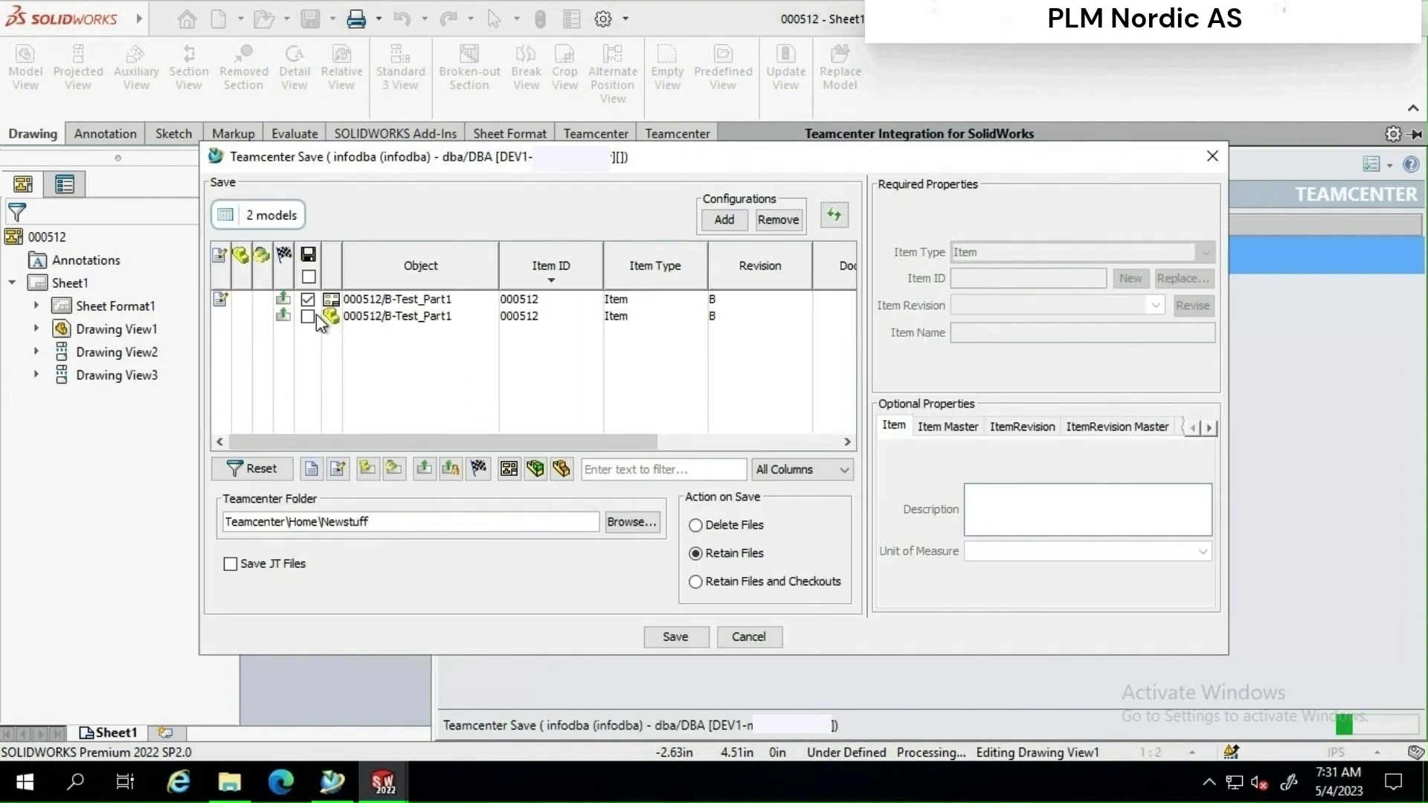
{"action": "left_click", "coordinate": [308, 316]}
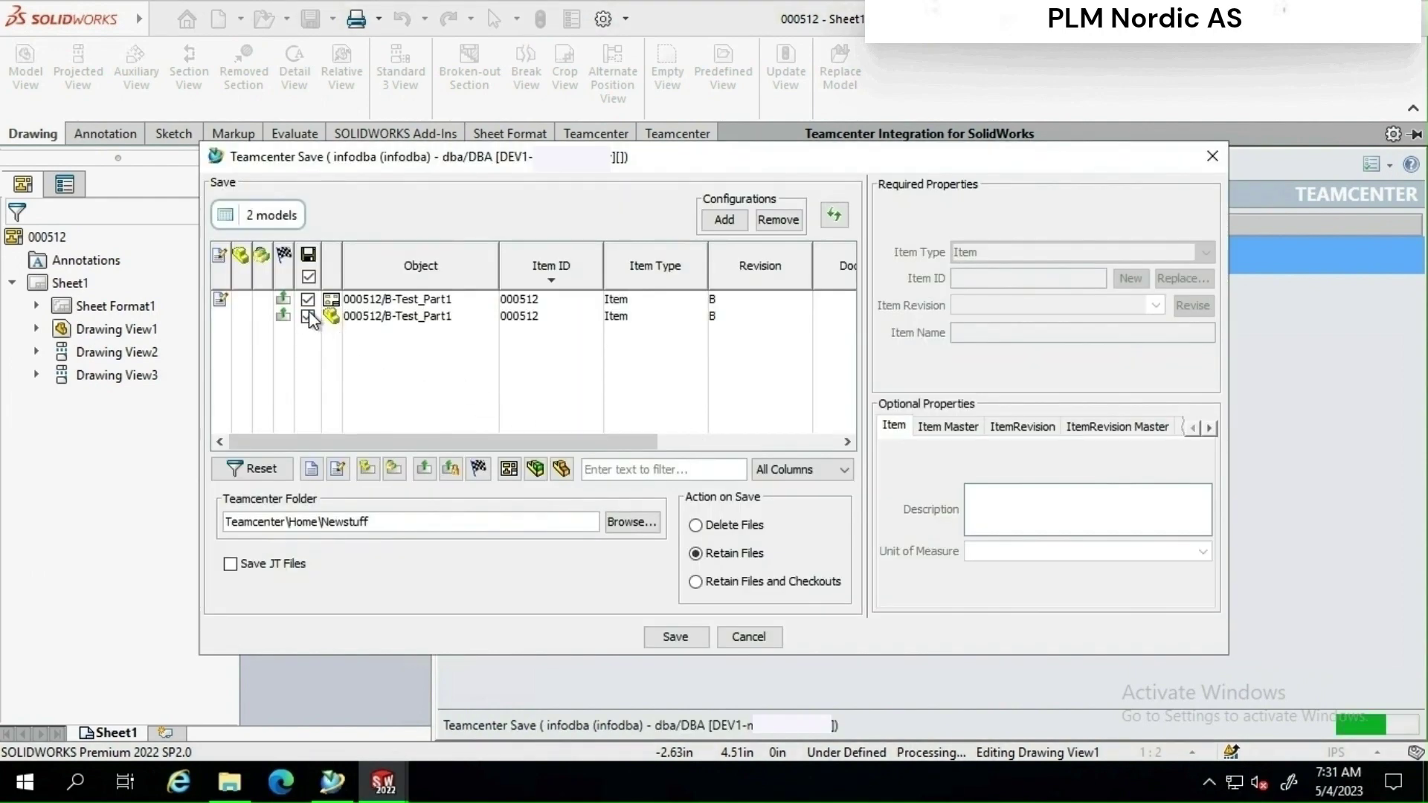
{"action": "left_click", "coordinate": [392, 316], "text": "shift"}
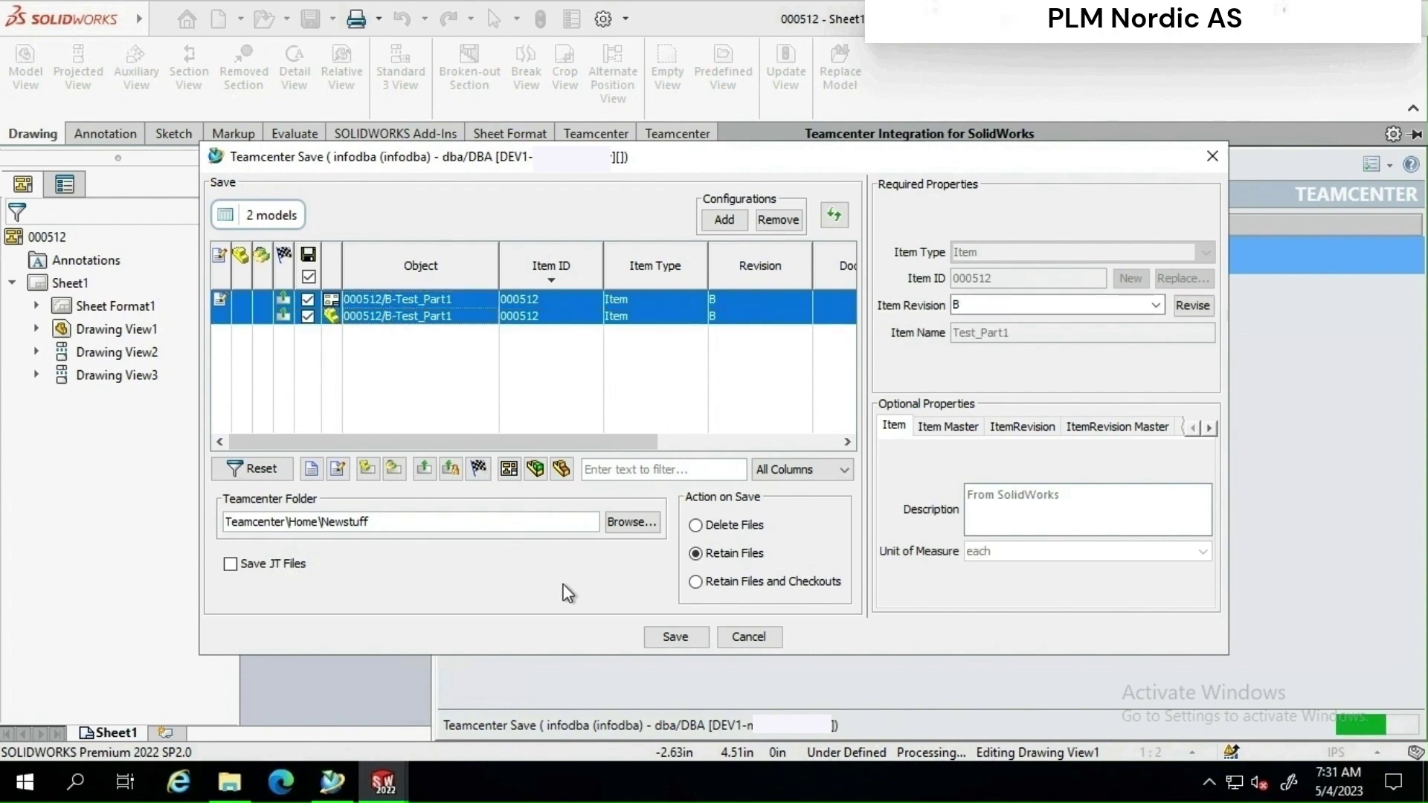
{"action": "left_click", "coordinate": [676, 639]}
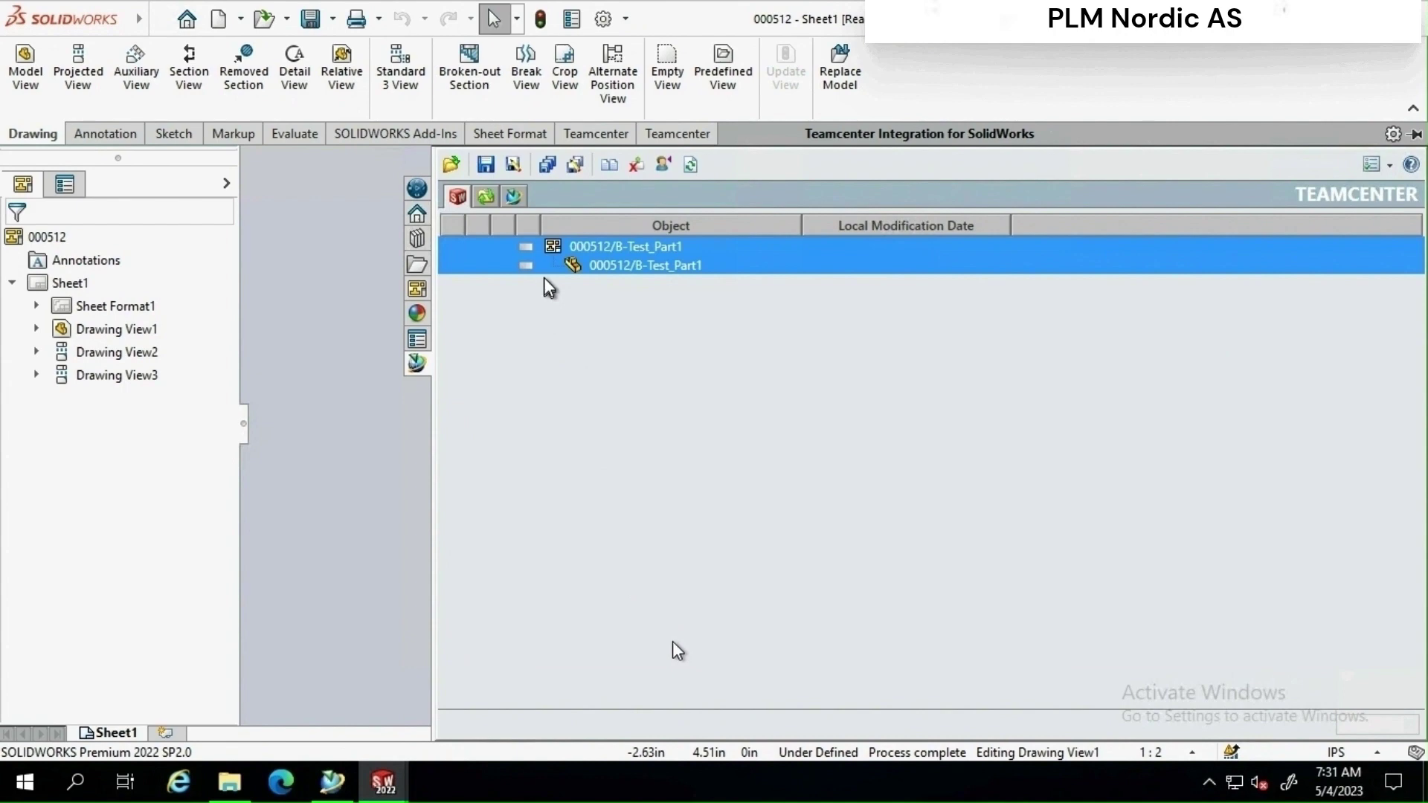
Step: Switch to Teamcenter and refresh the 000512-Test_Part1 item
{"action": "left_click", "coordinate": [336, 782]}
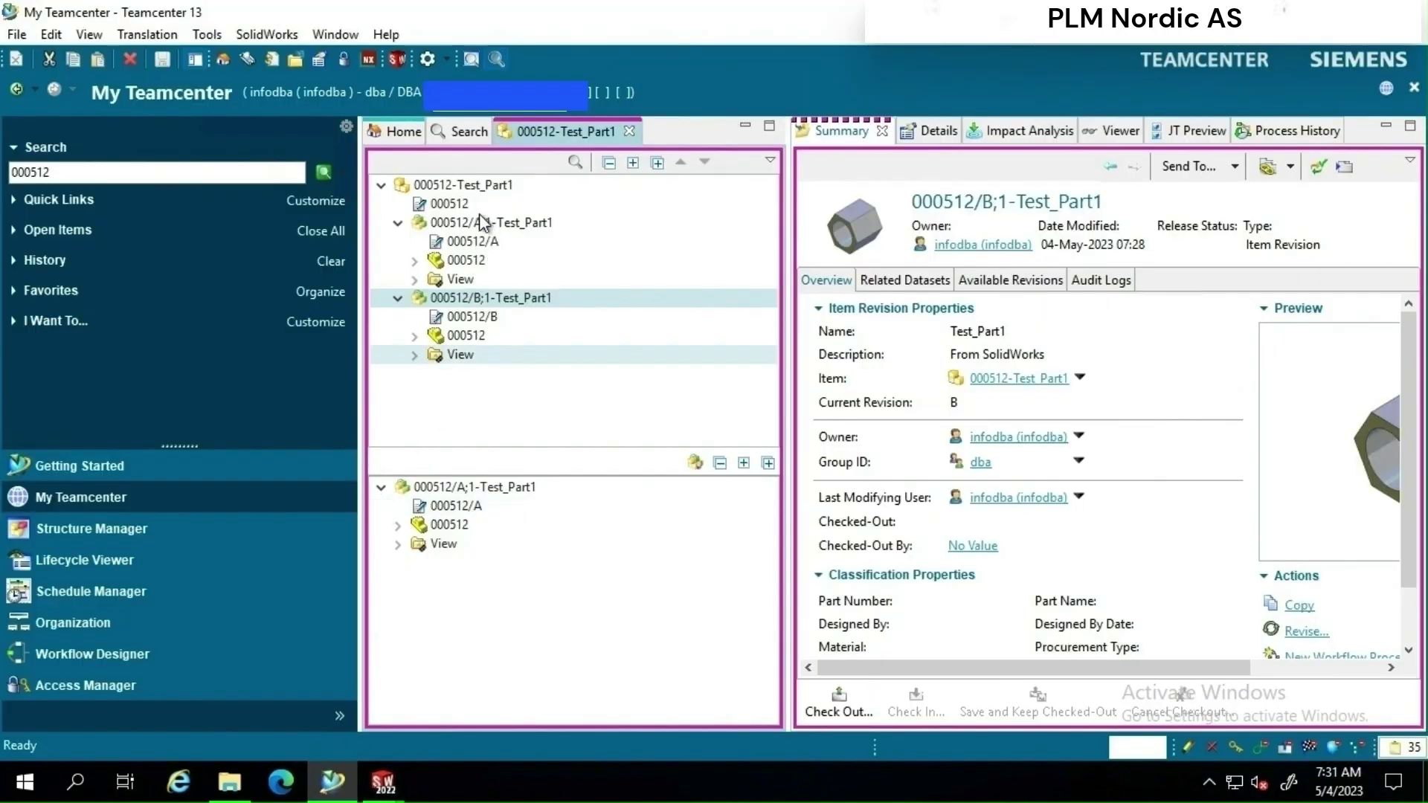
{"action": "left_click", "coordinate": [471, 186]}
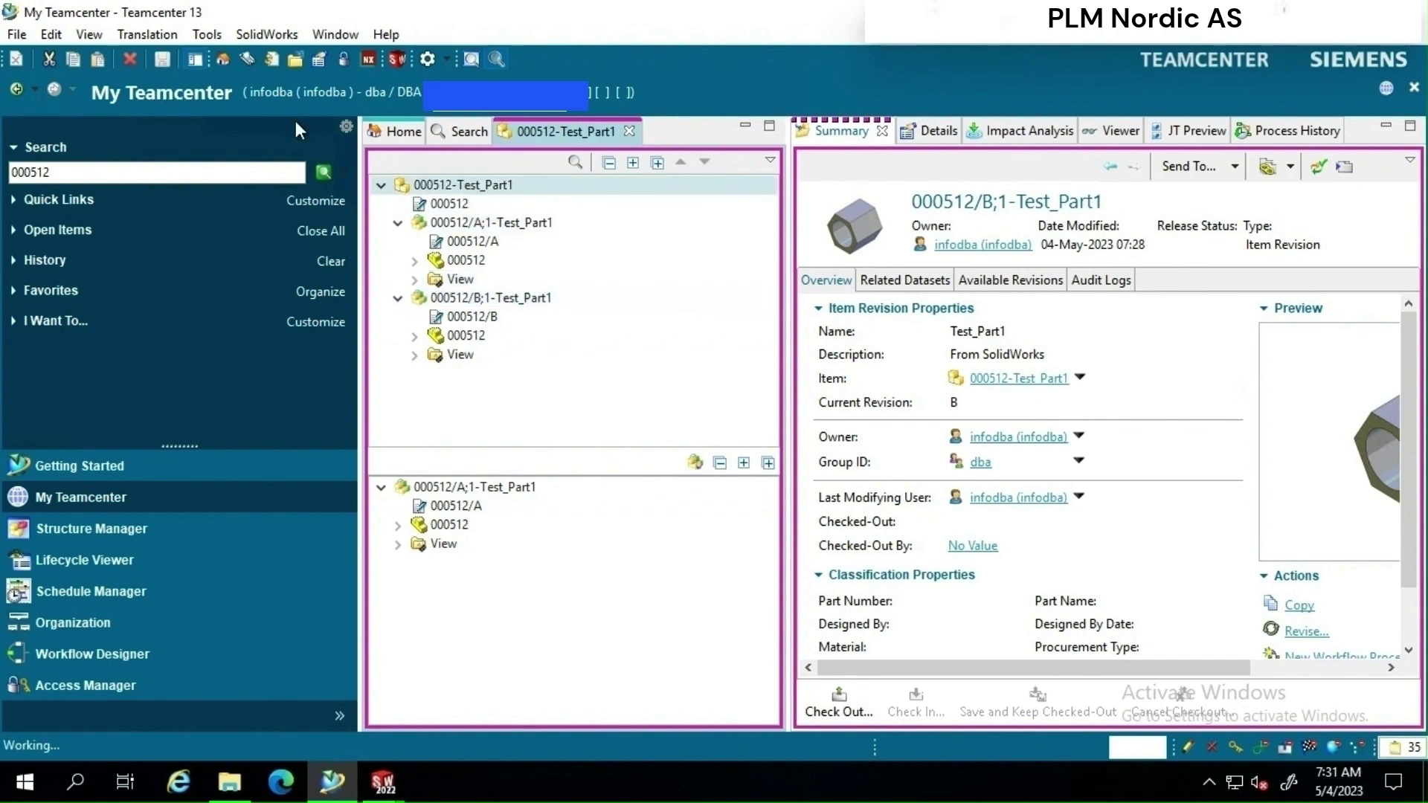
{"action": "left_click", "coordinate": [90, 35]}
{"action": "left_click", "coordinate": [119, 61]}
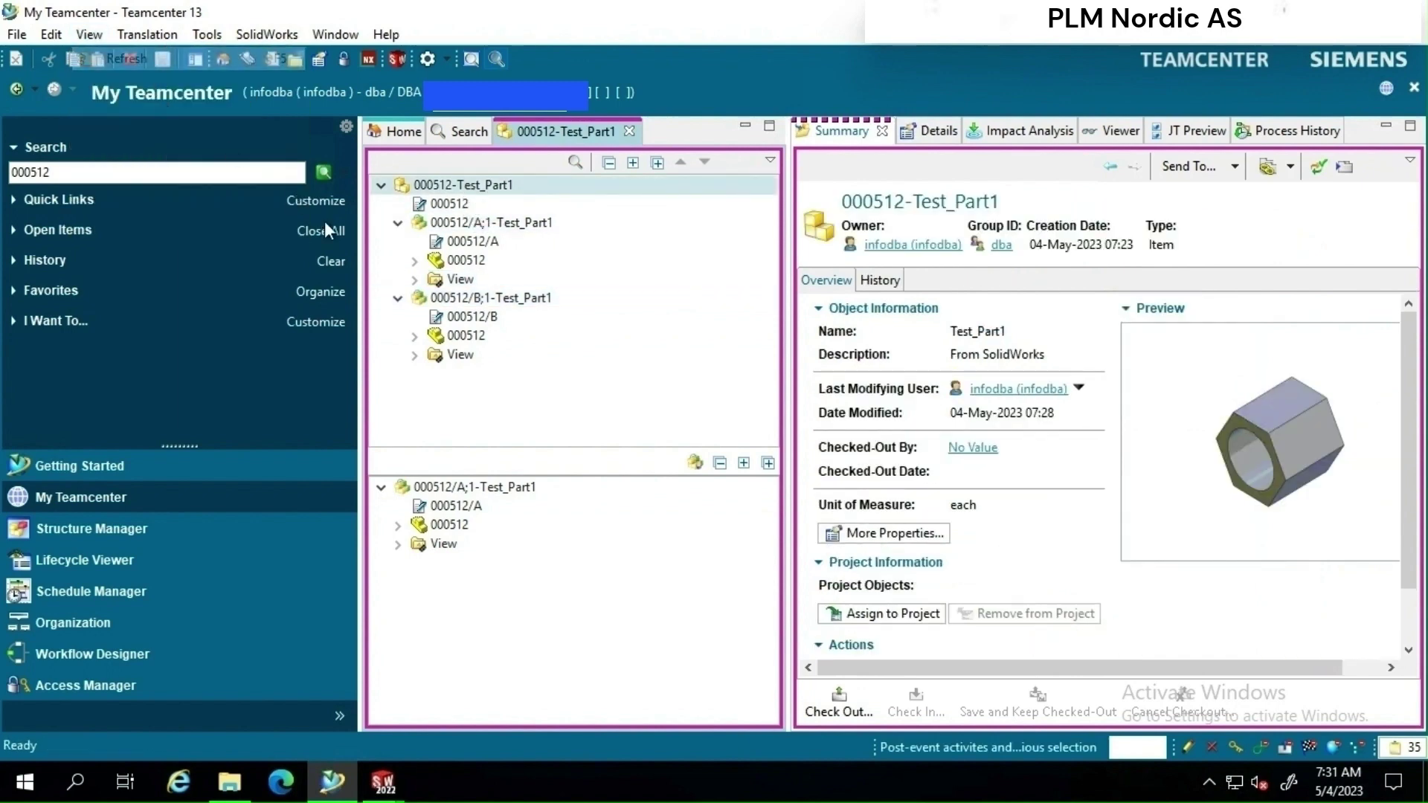
Step: Refresh revision B and inspect its new drawing dataset and the part dataset
{"action": "left_click", "coordinate": [479, 304]}
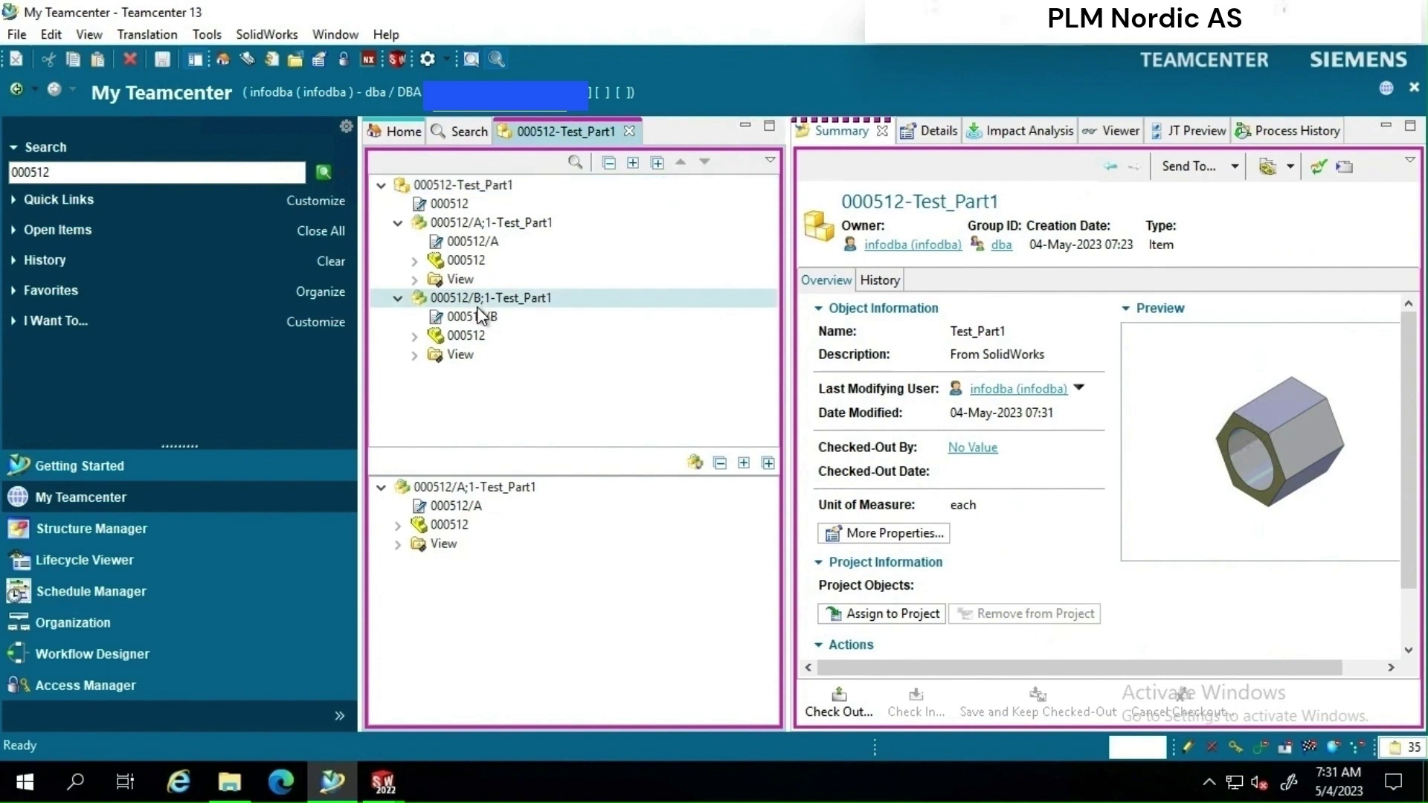
{"action": "left_click", "coordinate": [90, 34]}
{"action": "left_click", "coordinate": [119, 55]}
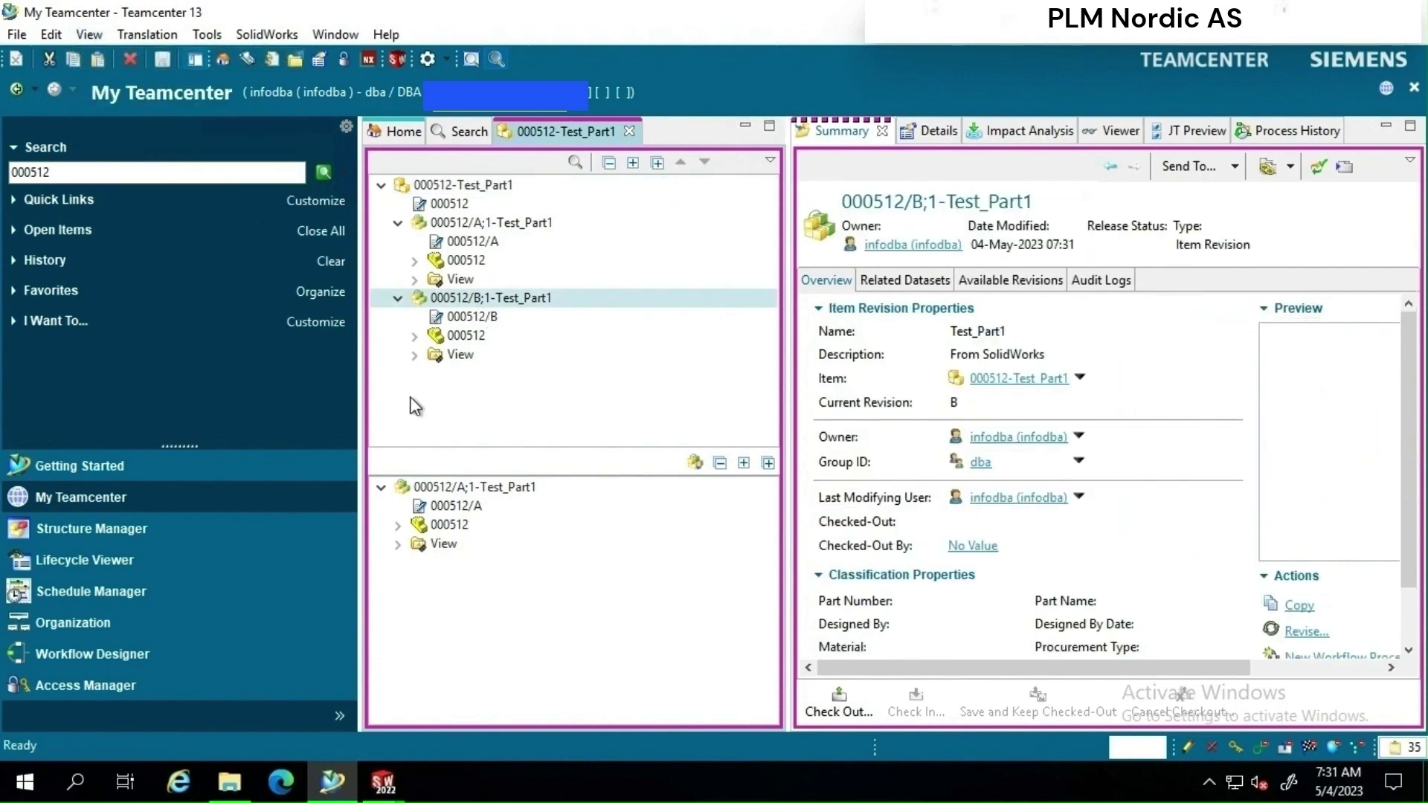
{"action": "left_click", "coordinate": [471, 336]}
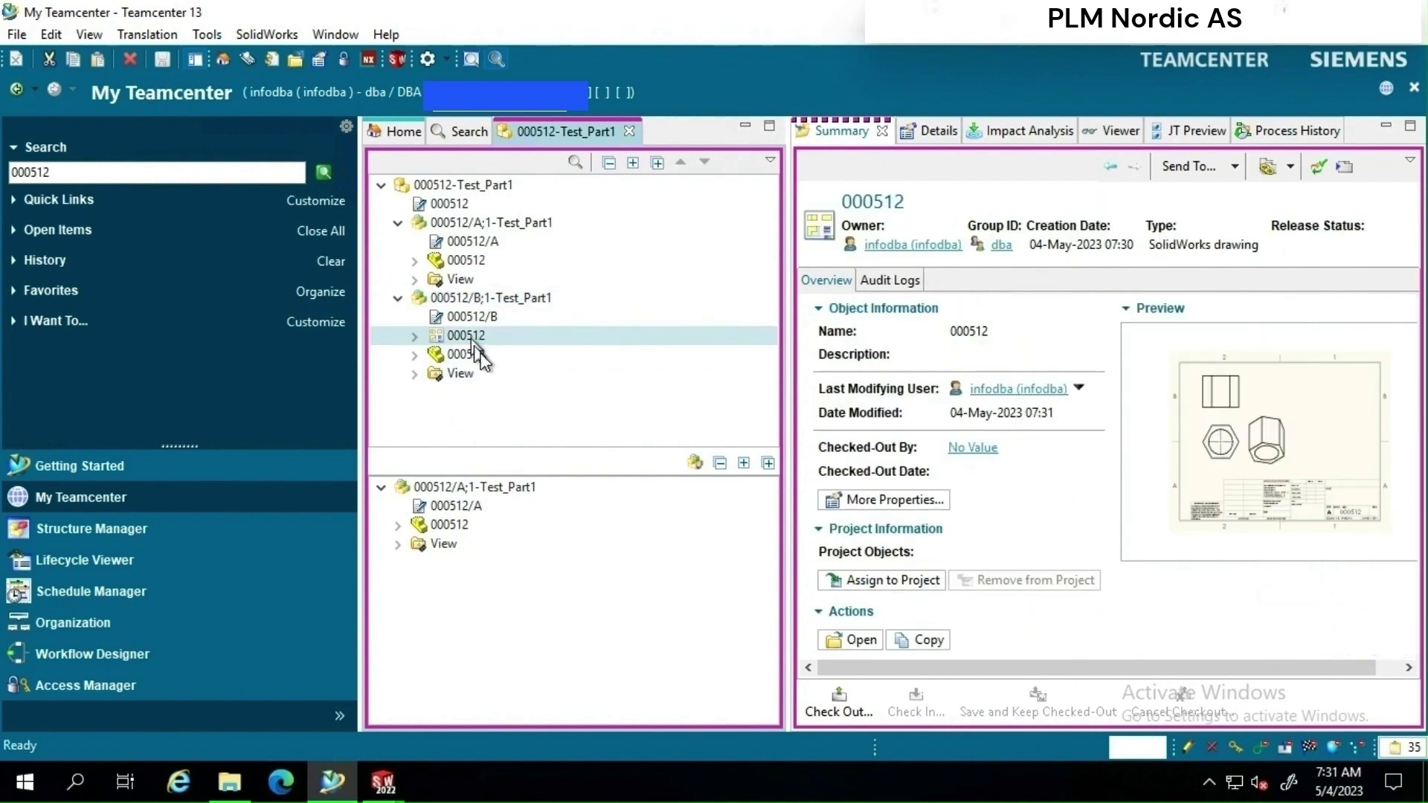
{"action": "left_click", "coordinate": [480, 356]}
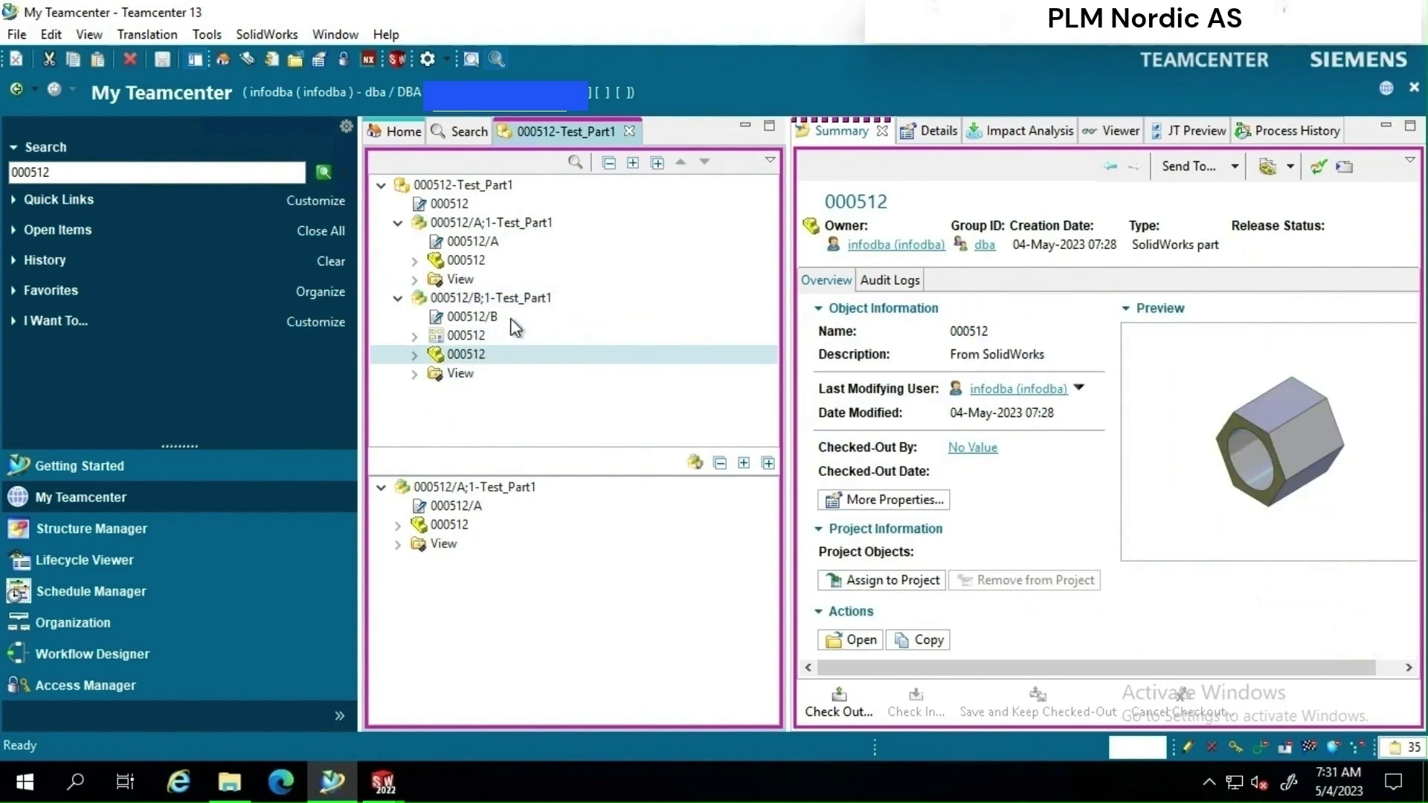
{"action": "left_click", "coordinate": [529, 295]}
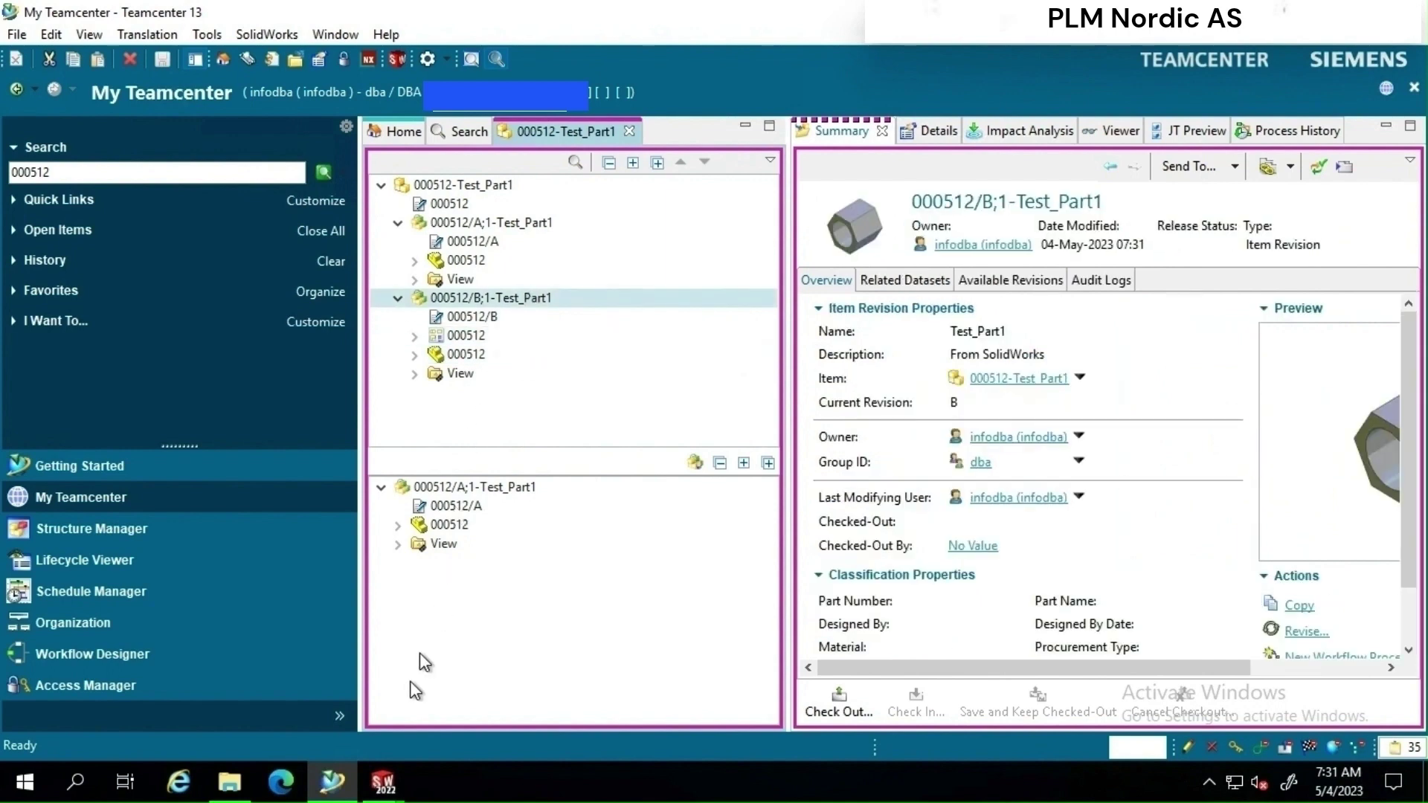
Step: Create a new blank assembly, Assem1, with the Teamcenter pane showing
{"action": "left_click", "coordinate": [383, 781]}
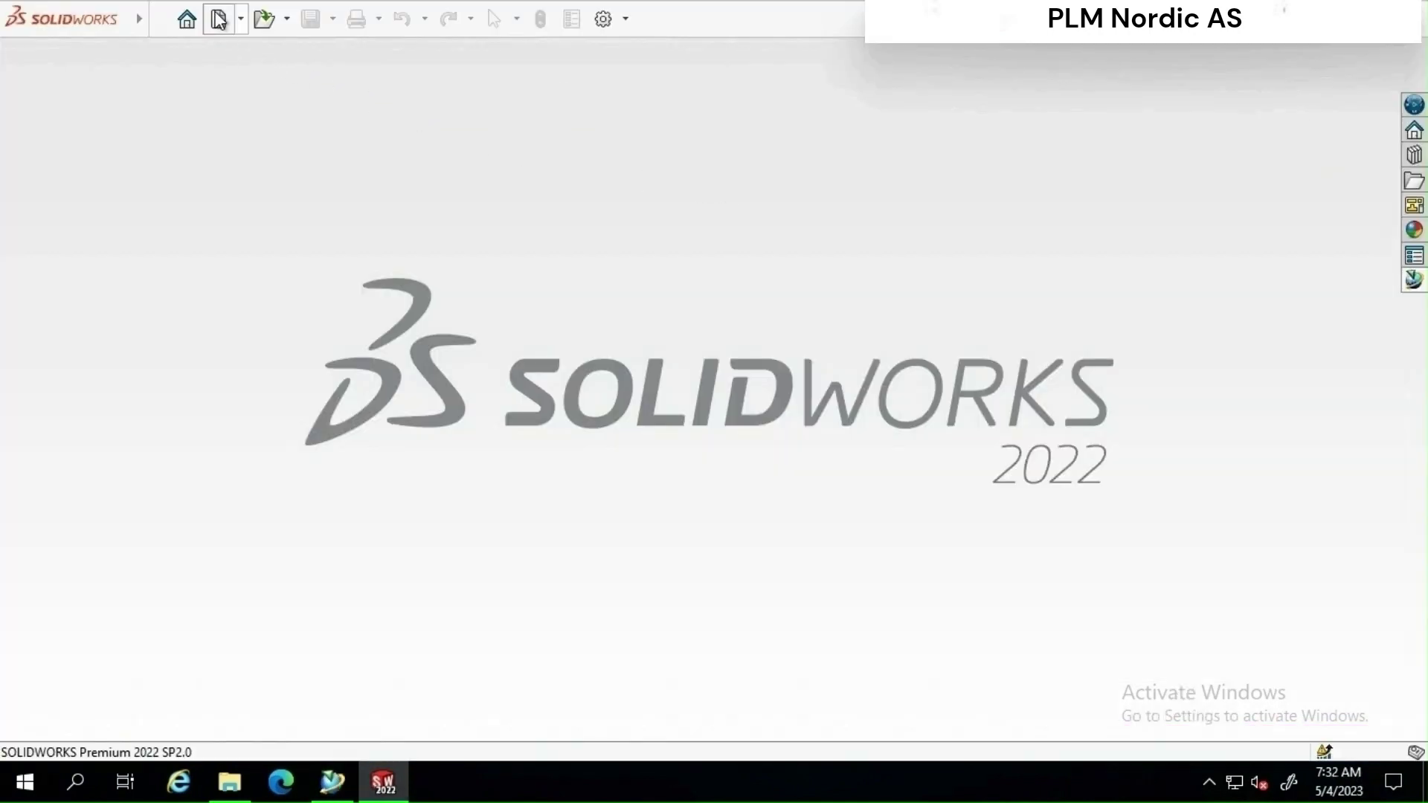
{"action": "left_click", "coordinate": [218, 18]}
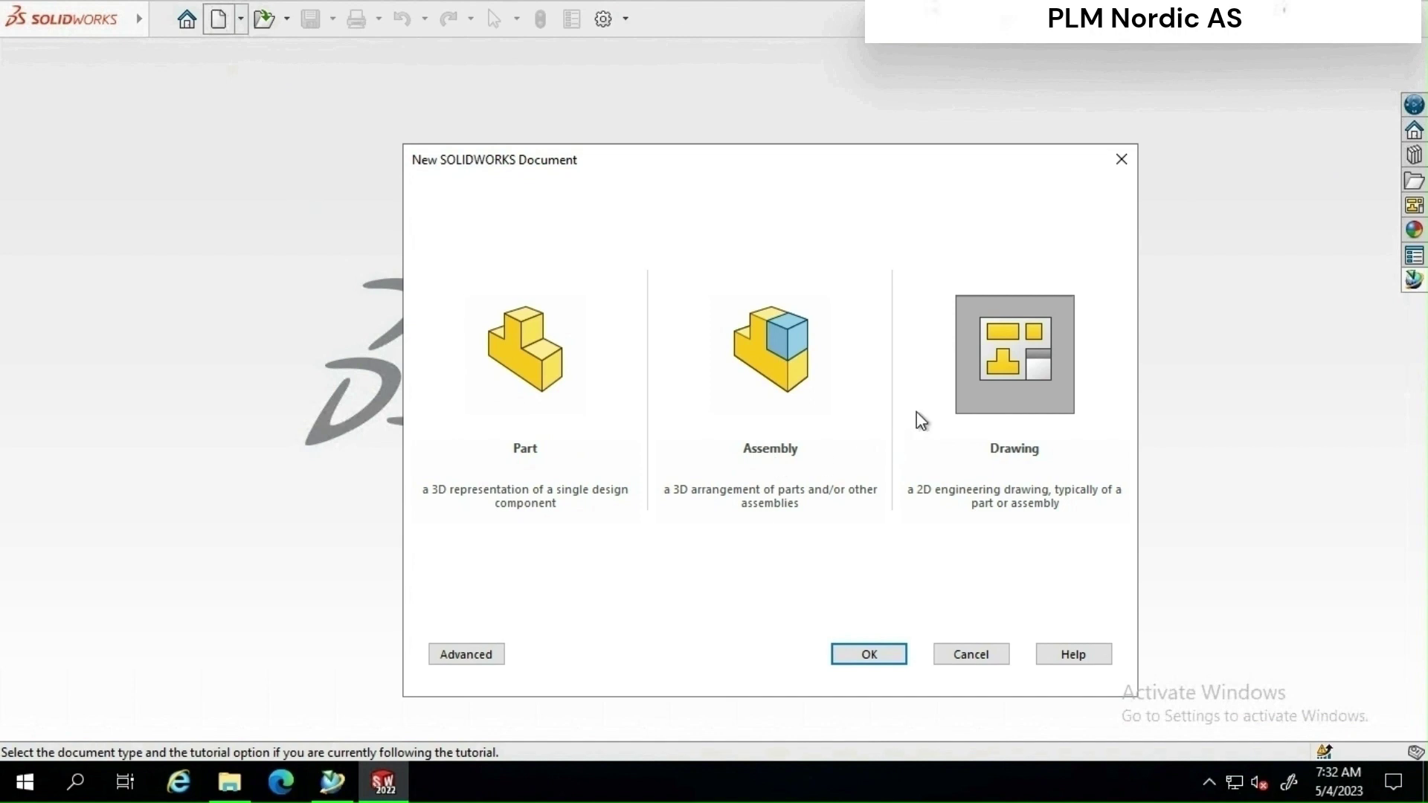
{"action": "left_click", "coordinate": [778, 342]}
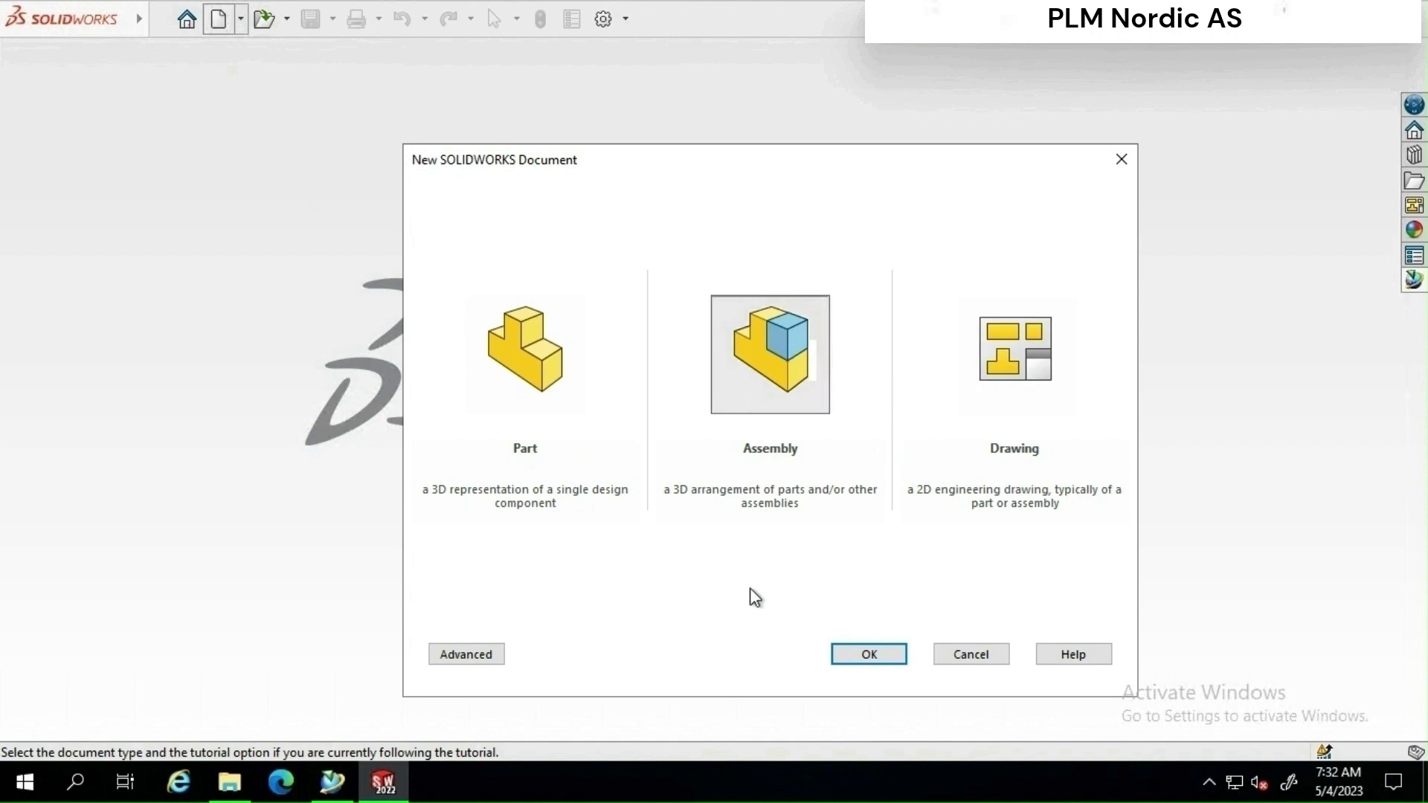
{"action": "left_click", "coordinate": [867, 655]}
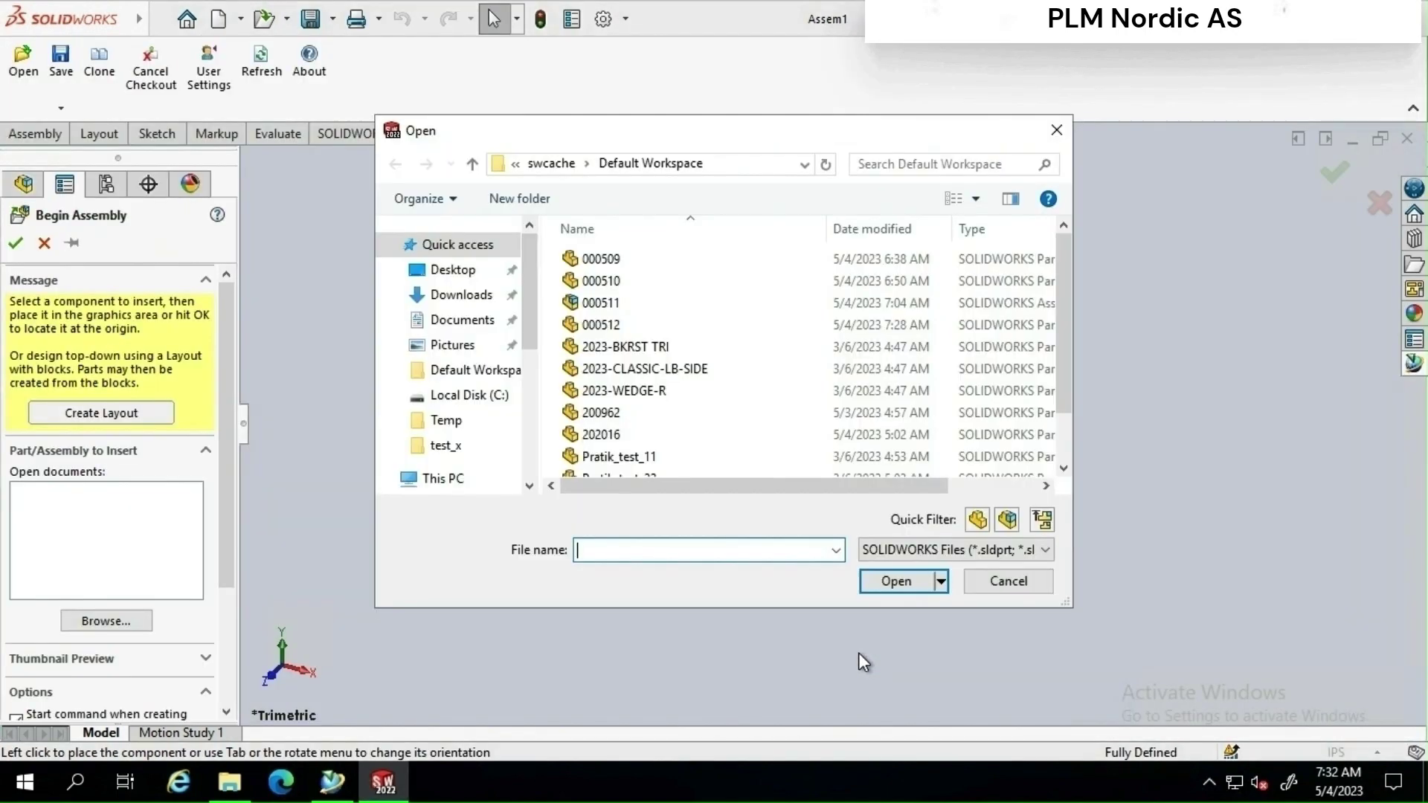
{"action": "left_click", "coordinate": [1052, 127]}
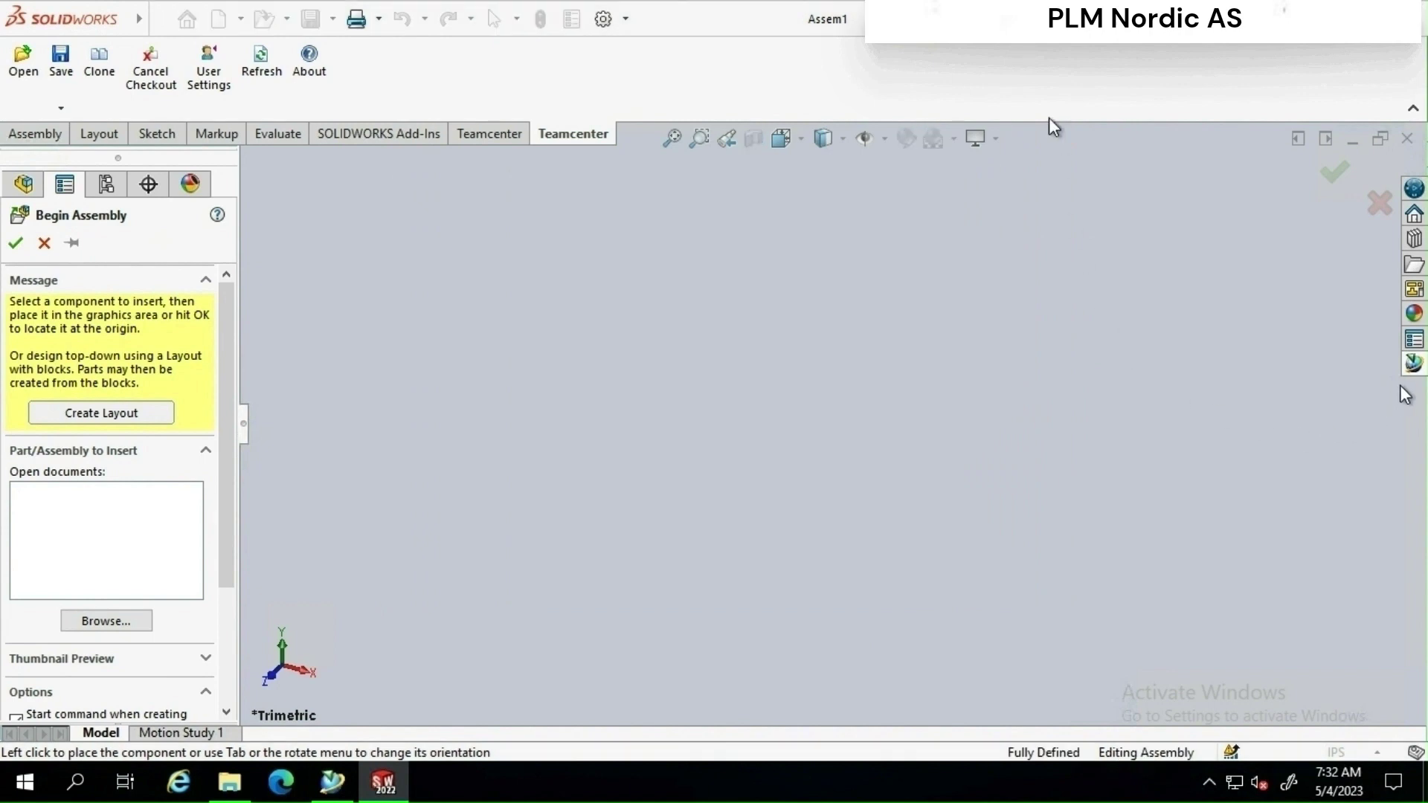
{"action": "left_click", "coordinate": [1414, 364]}
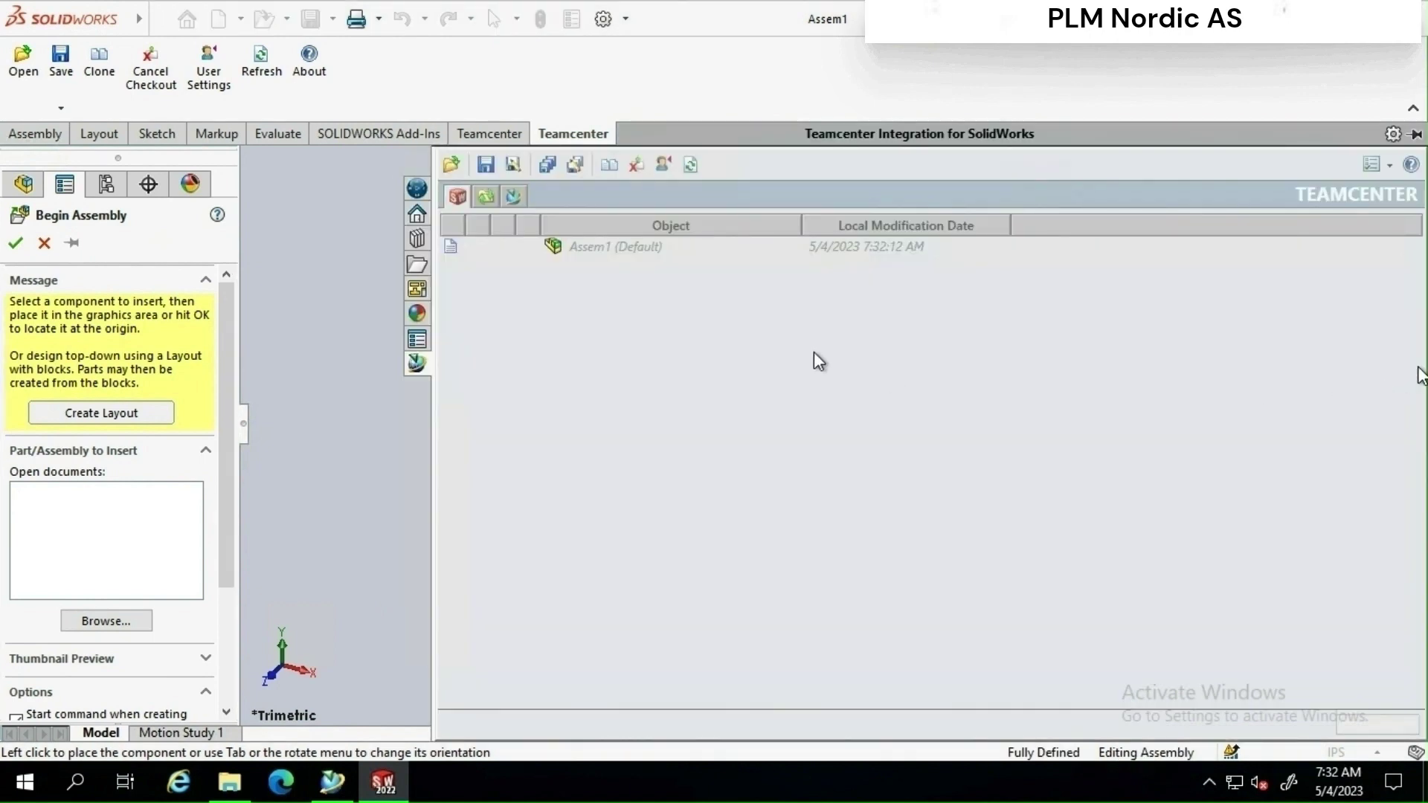
Step: Register the assembly in Teamcenter with a new item ID and the name prefixed 'Test_'
{"action": "left_click", "coordinate": [44, 243]}
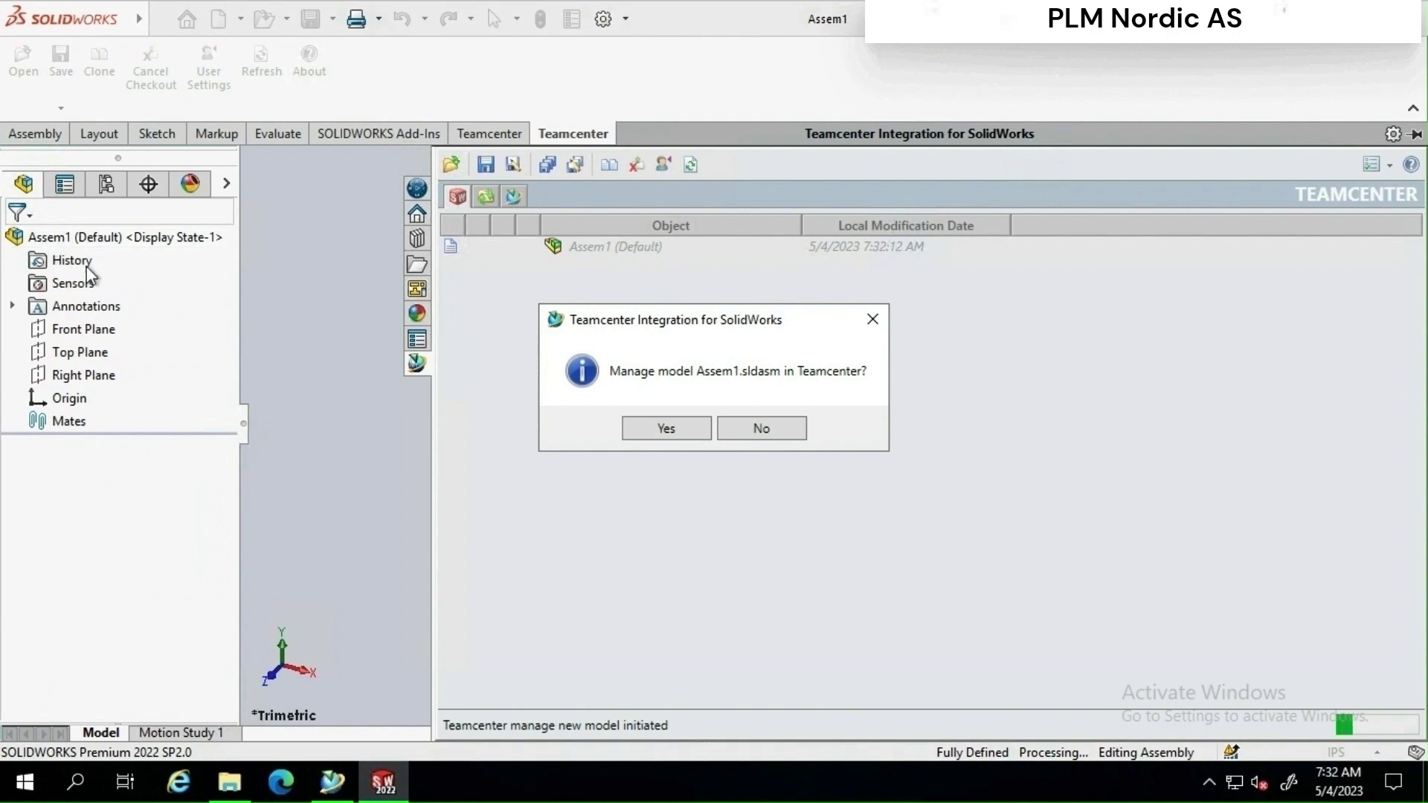
{"action": "left_click", "coordinate": [646, 425]}
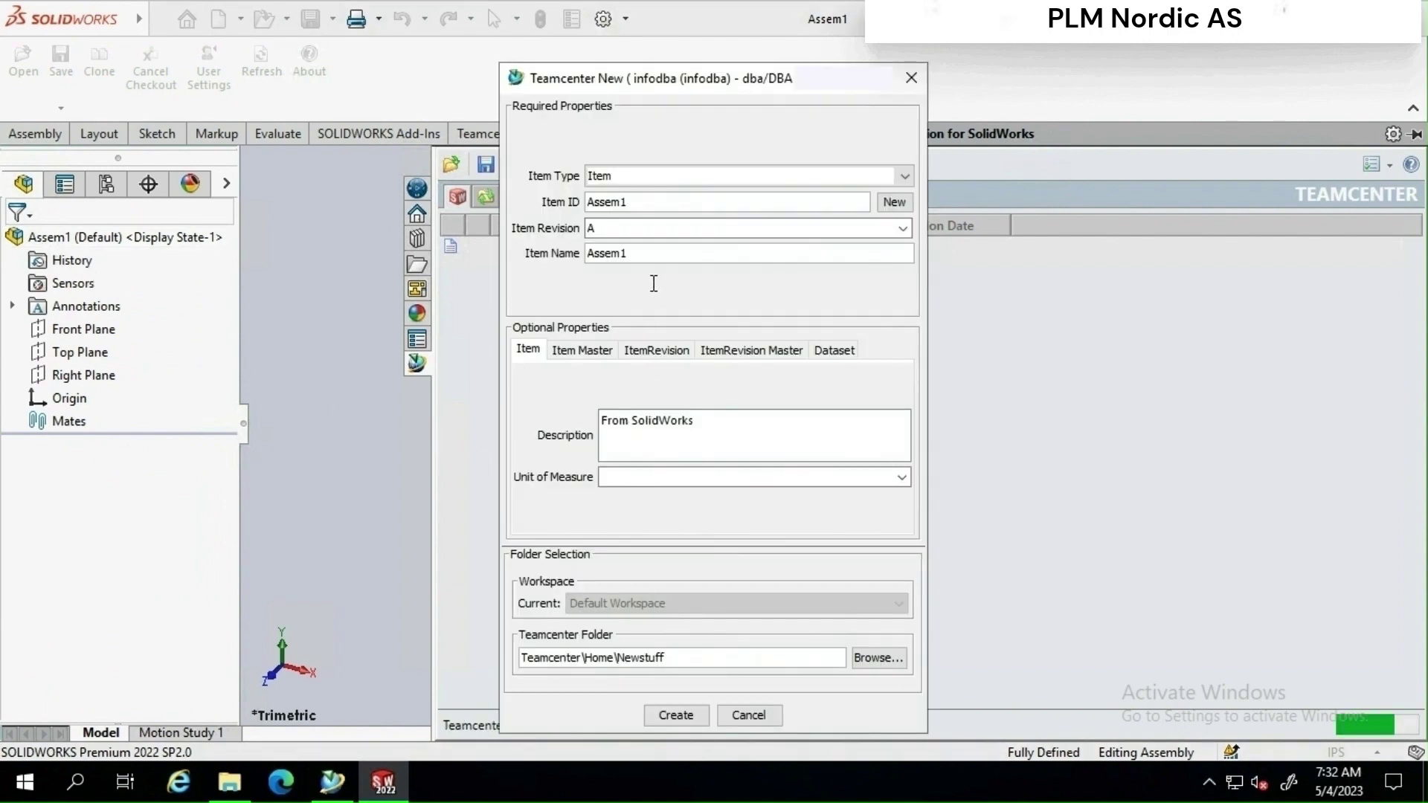
{"action": "left_click", "coordinate": [892, 201]}
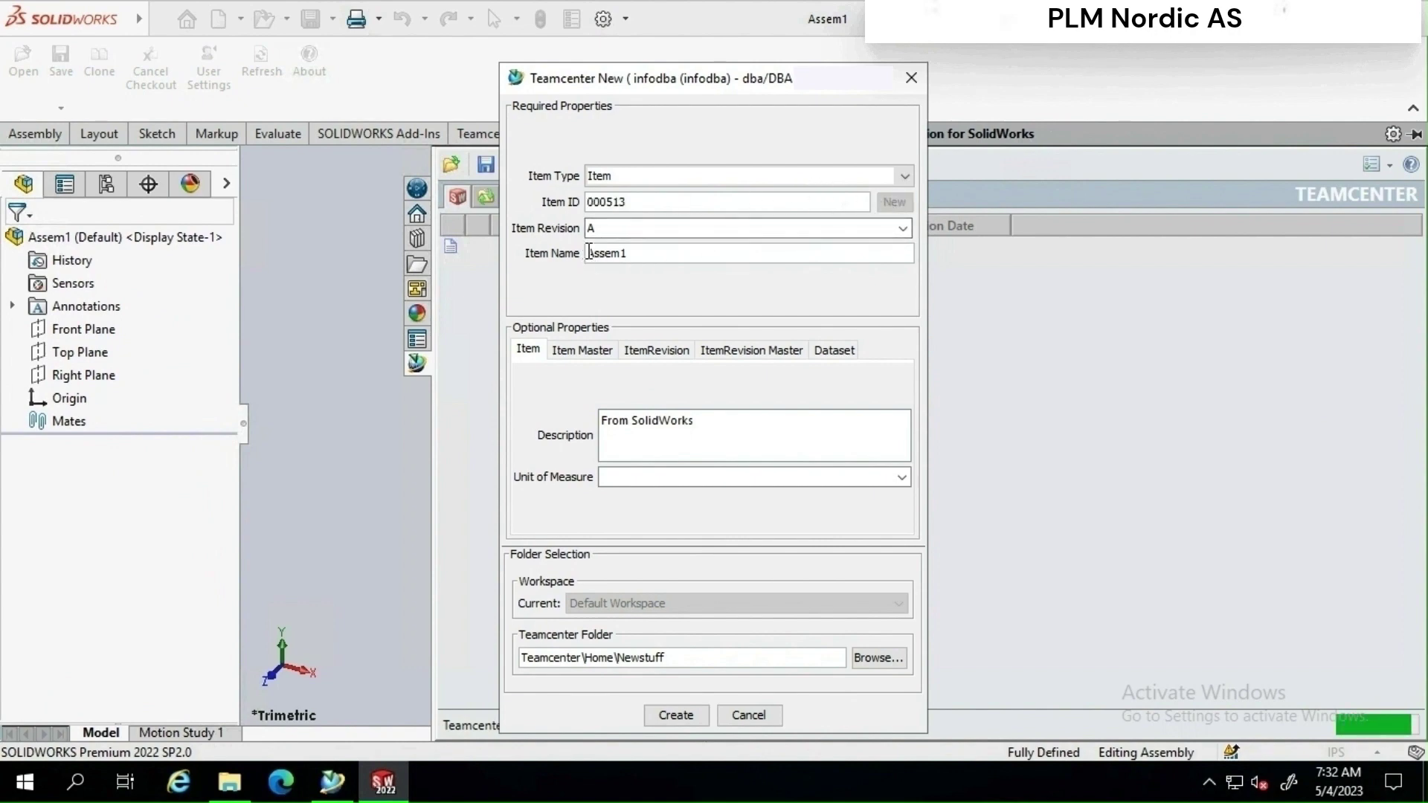
{"action": "type", "text": "Test_"}
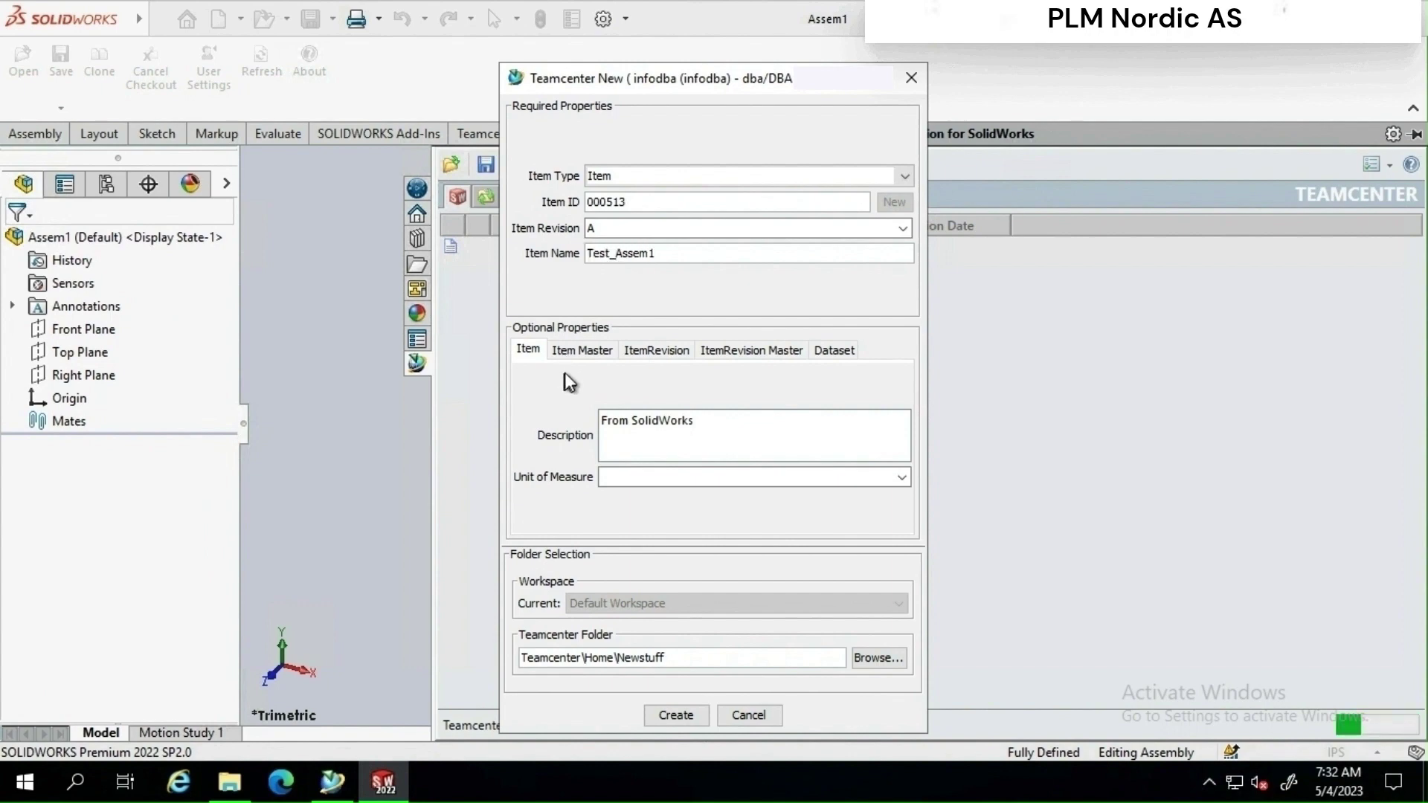
{"action": "left_click", "coordinate": [581, 353]}
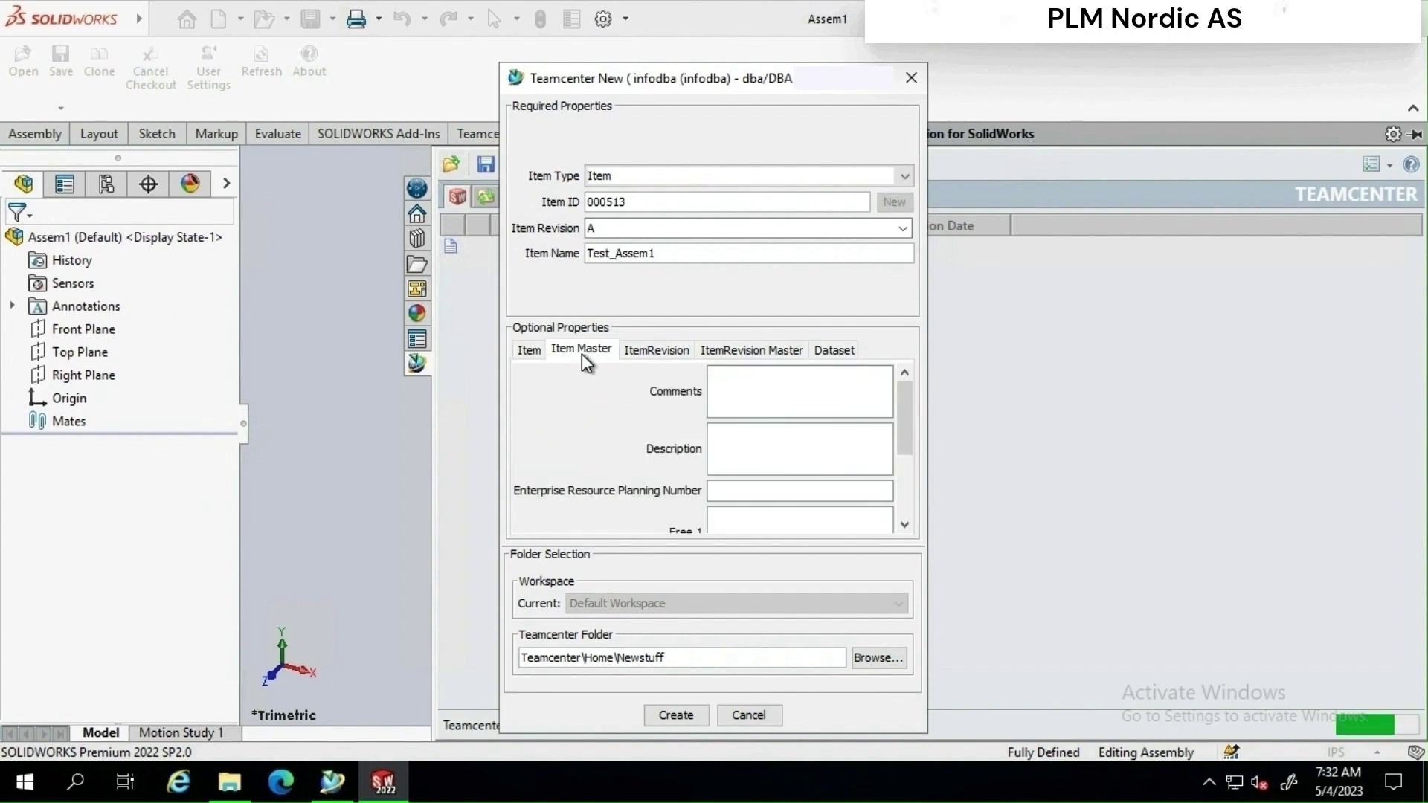
{"action": "left_click", "coordinate": [653, 351]}
{"action": "left_click", "coordinate": [525, 353]}
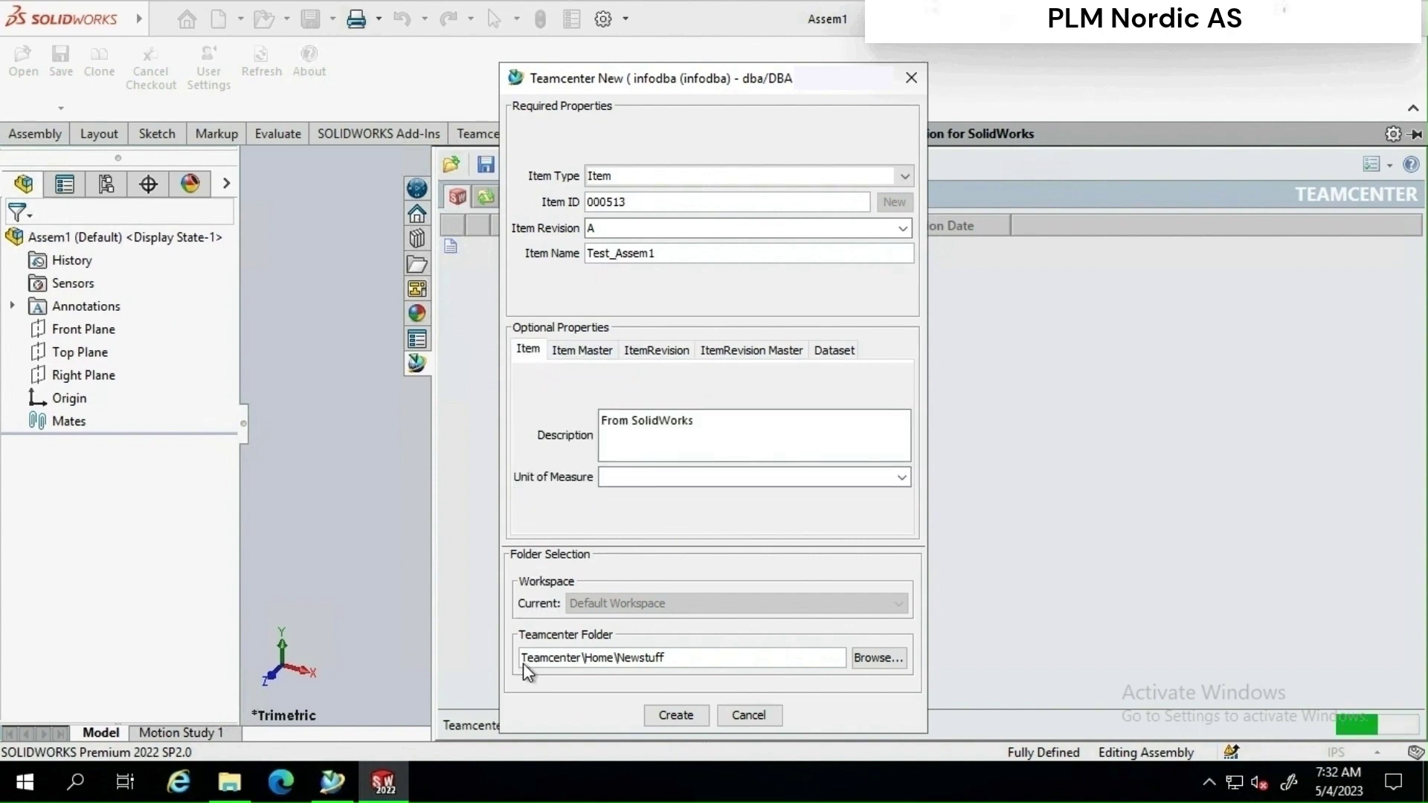
{"action": "left_click", "coordinate": [665, 717]}
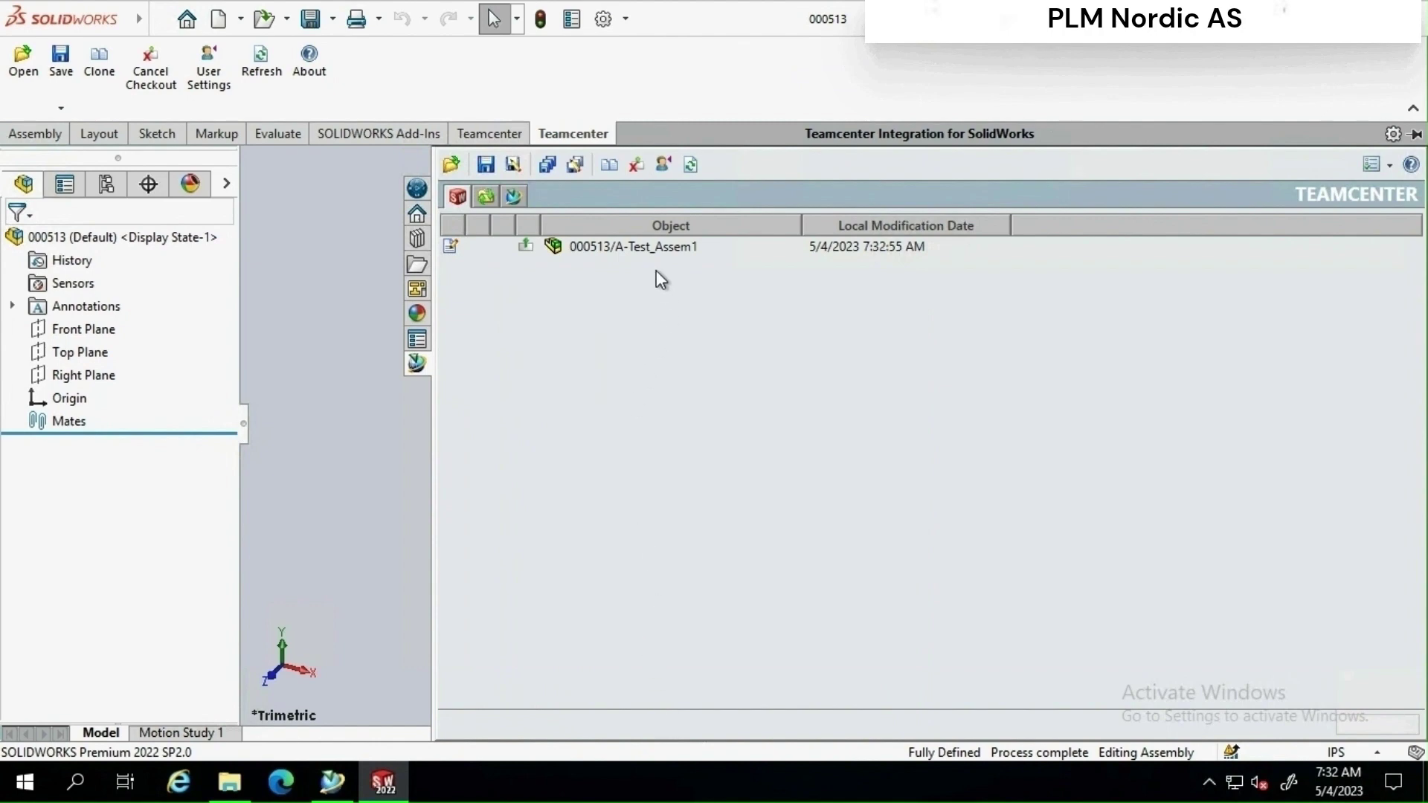
Step: Start inserting a Teamcenter model into assembly 000513
{"action": "left_click", "coordinate": [650, 252]}
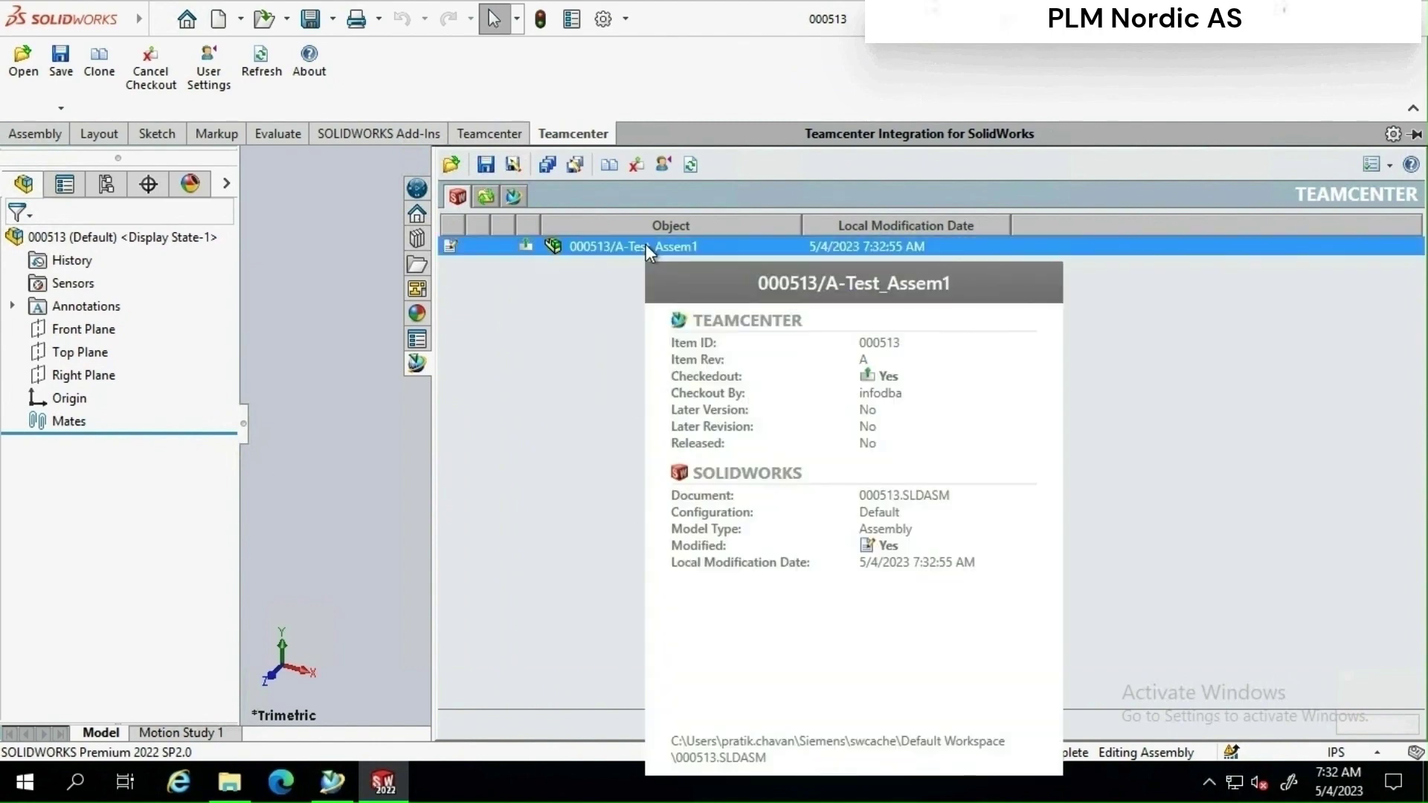
{"action": "right_click", "coordinate": [646, 246]}
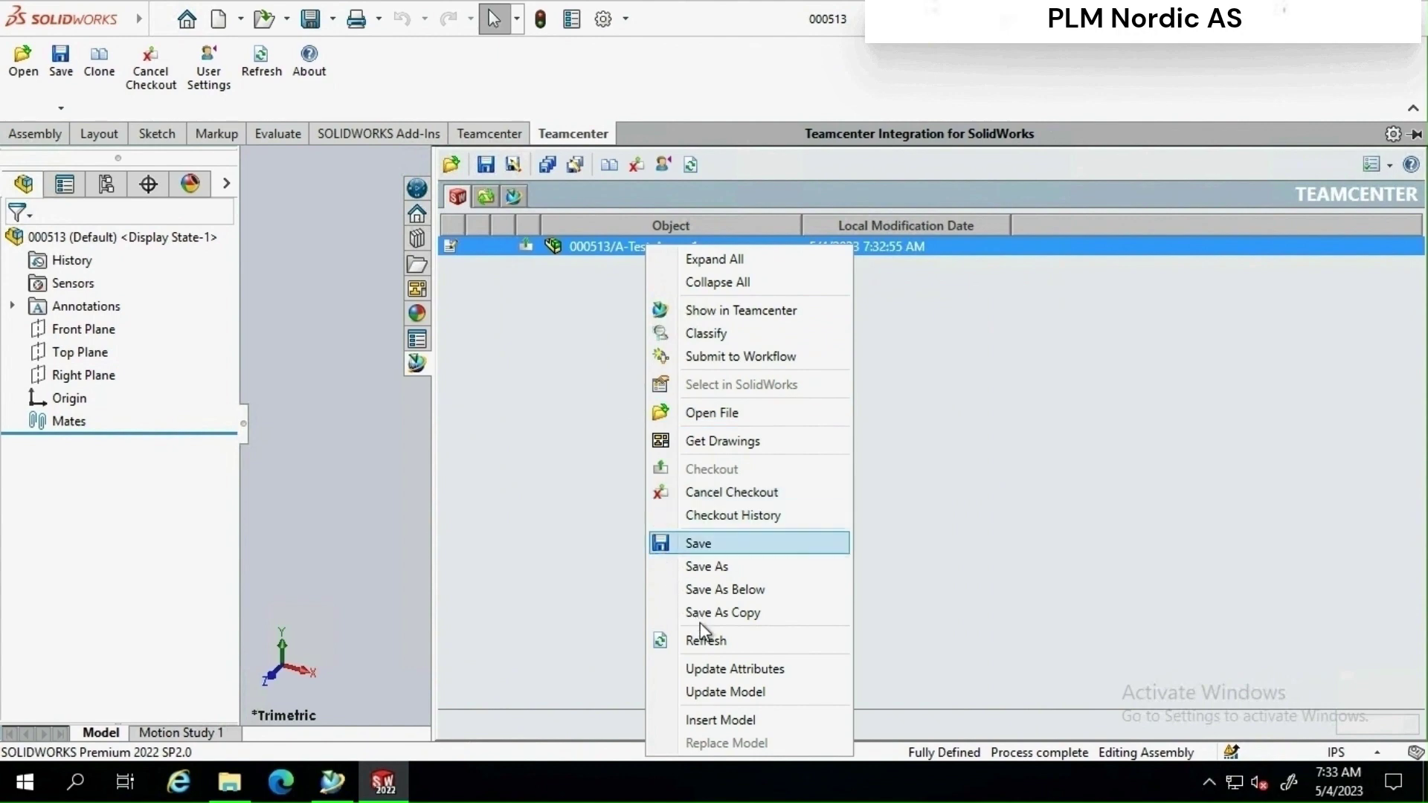
{"action": "left_click", "coordinate": [724, 719]}
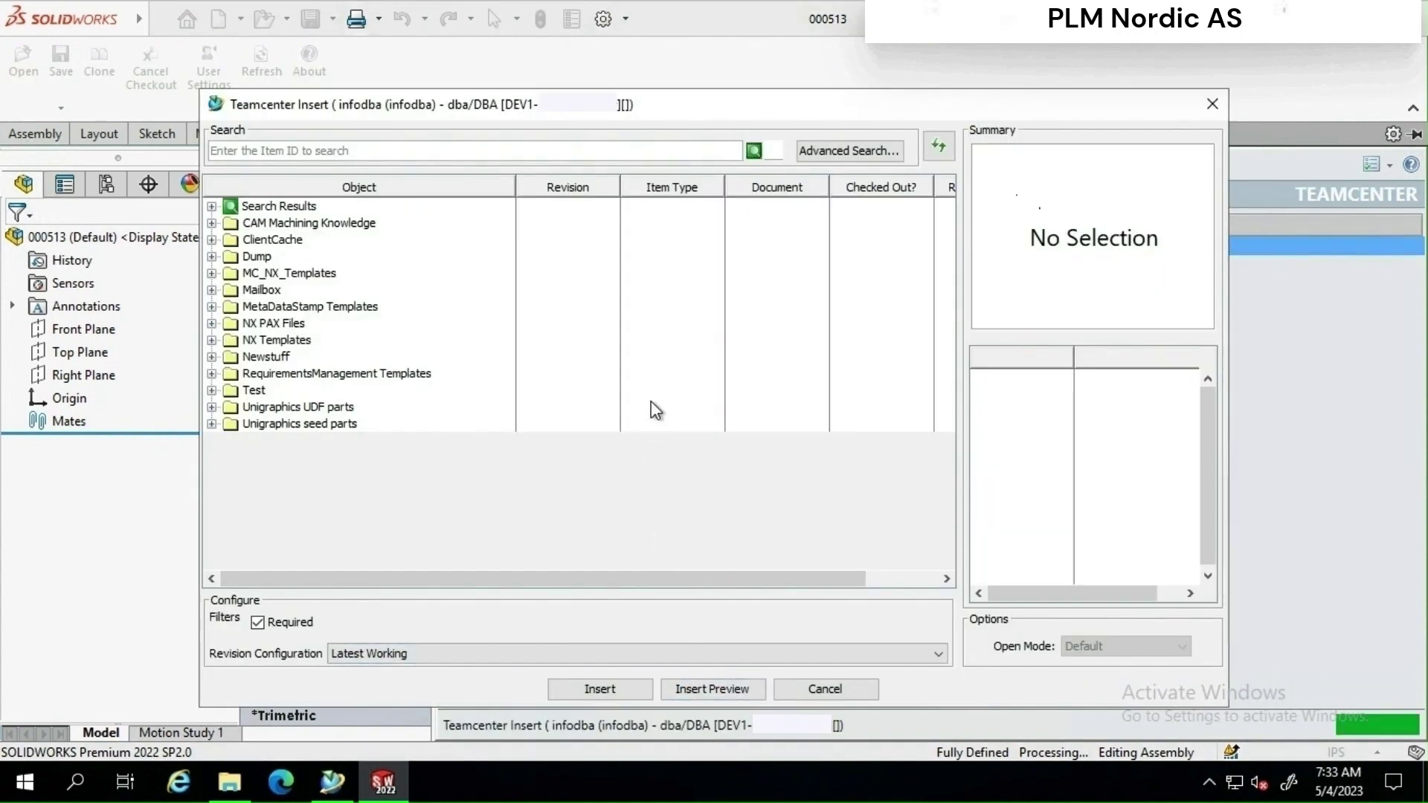
Step: Search Teamcenter for *test*part* and insert hex part 000512/A;1-Test_Part1
{"action": "left_click", "coordinate": [842, 147]}
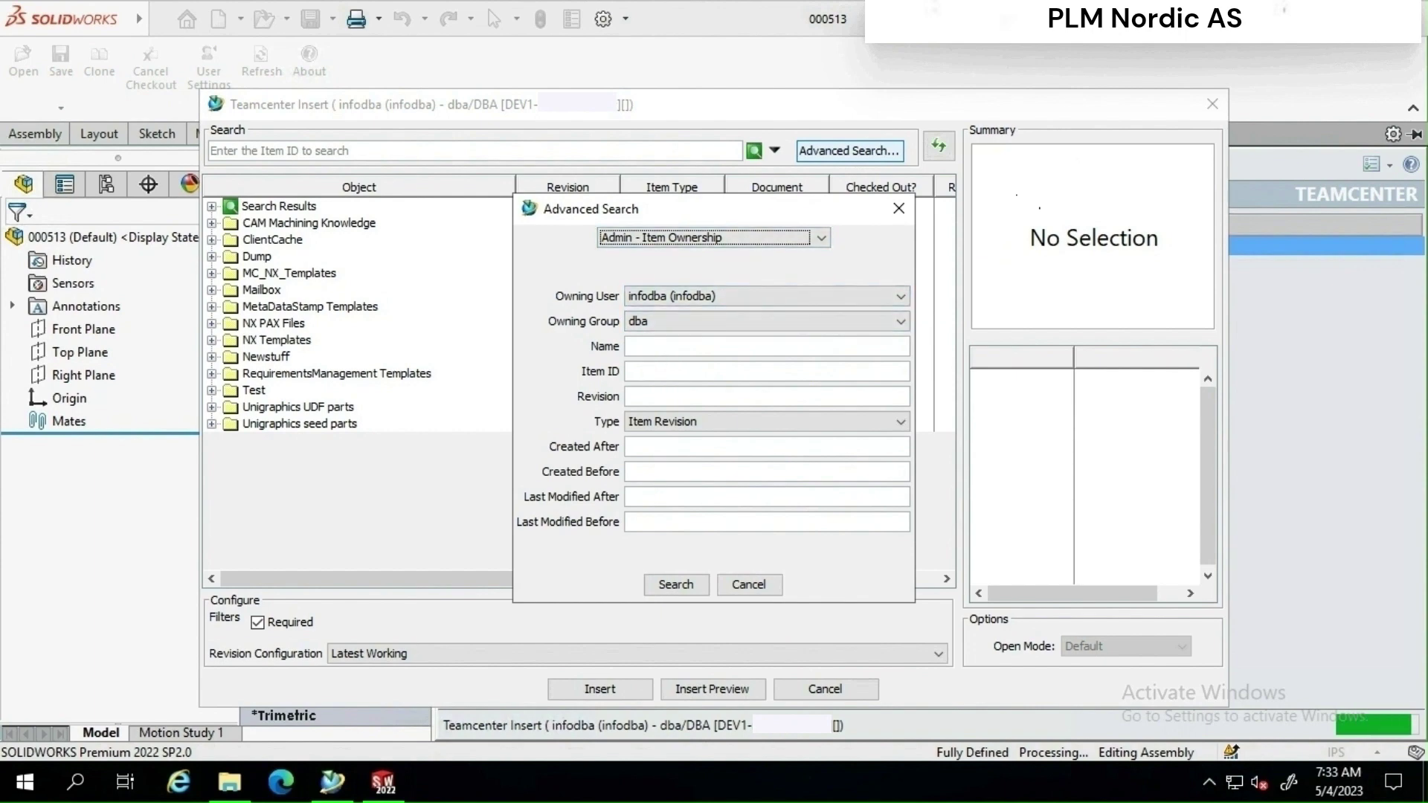
{"action": "left_click", "coordinate": [655, 351]}
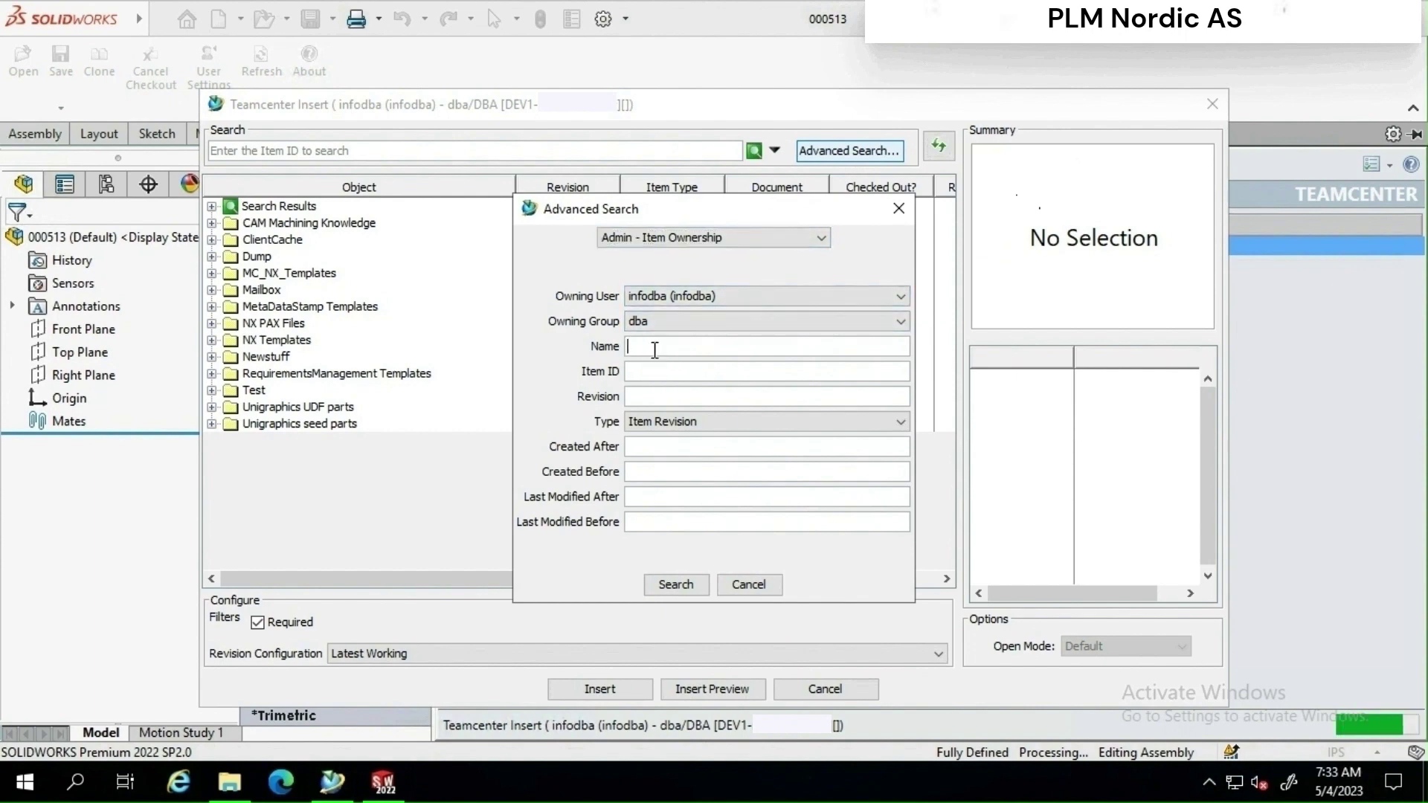
{"action": "type", "text": "*test*part*"}
{"action": "left_click", "coordinate": [675, 584]}
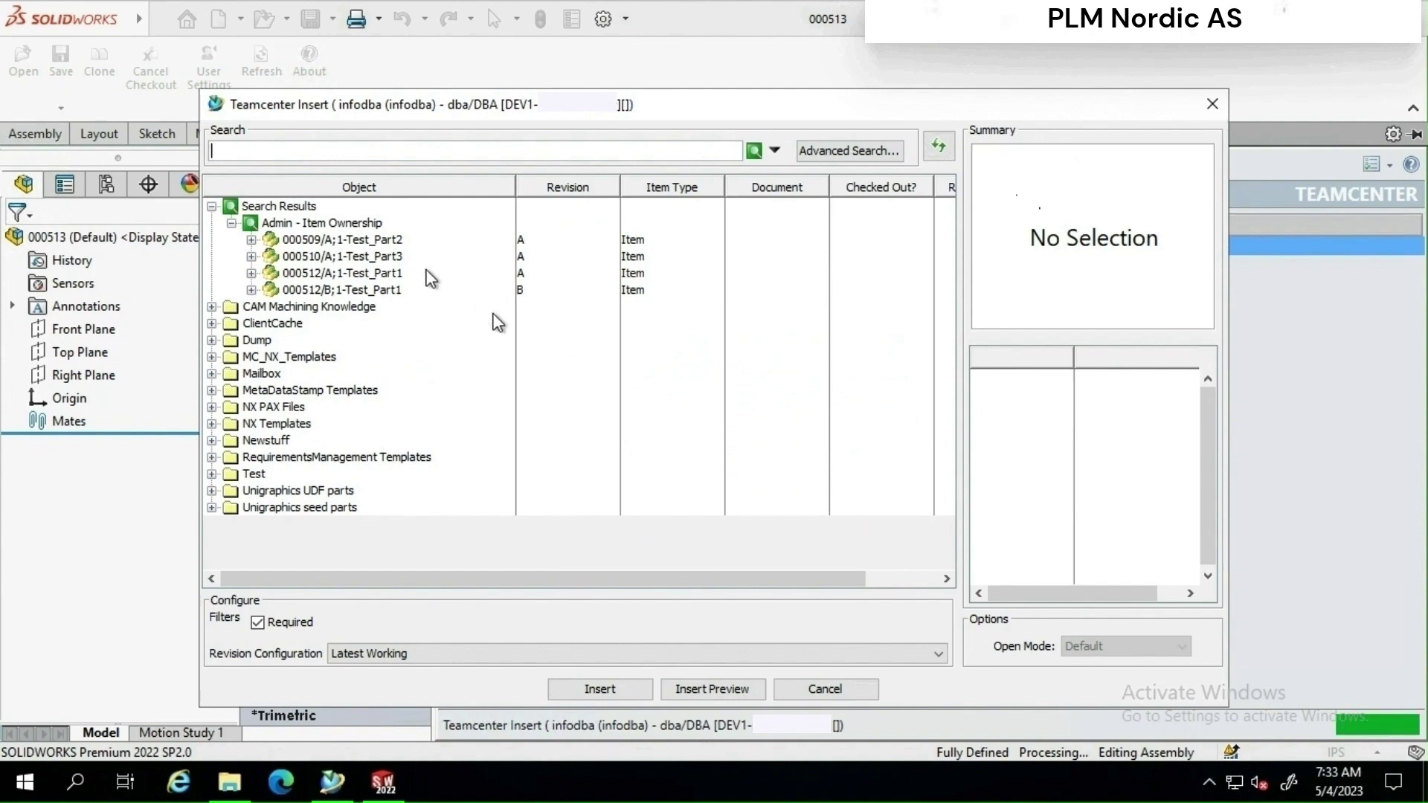
{"action": "left_click", "coordinate": [381, 241]}
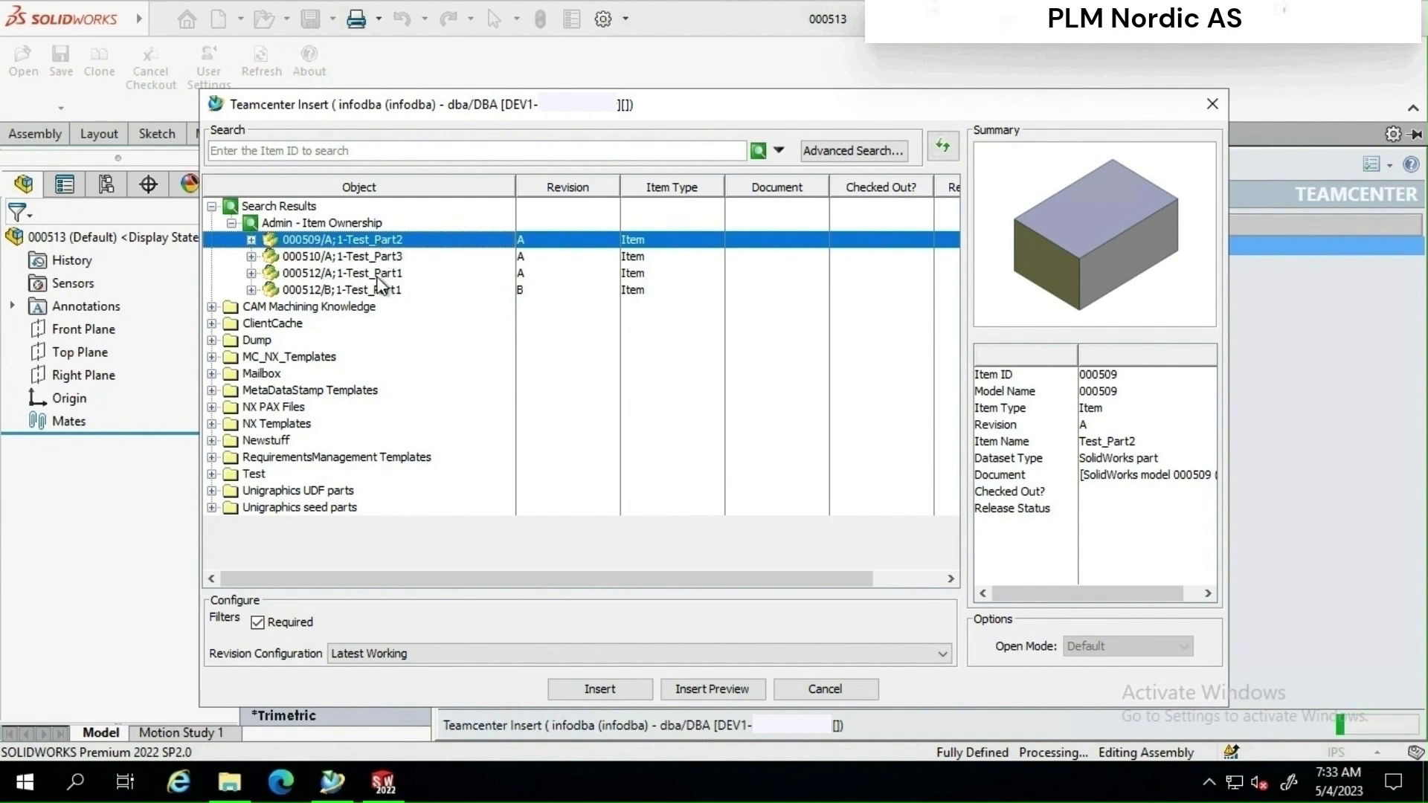
{"action": "left_click", "coordinate": [379, 275]}
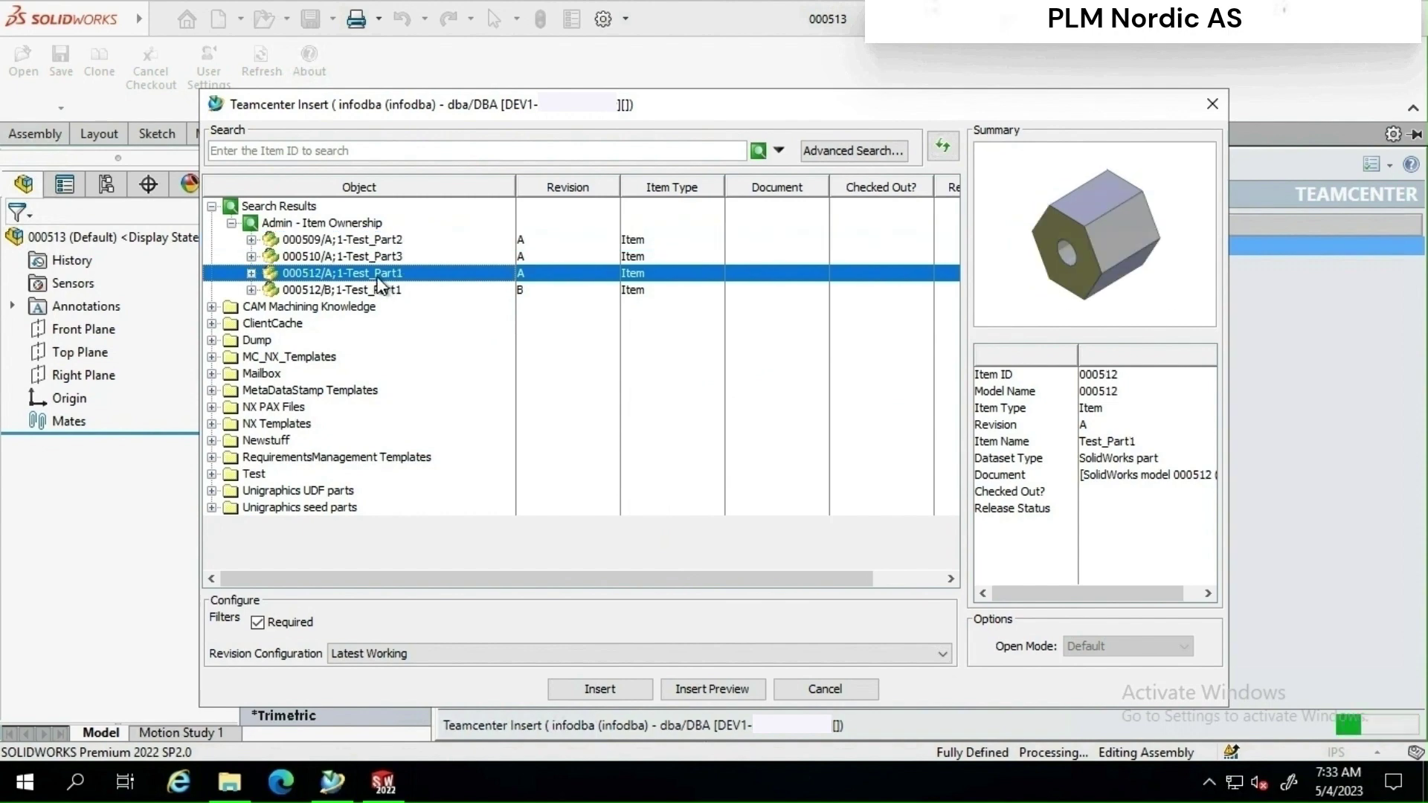
{"action": "left_click", "coordinate": [598, 690]}
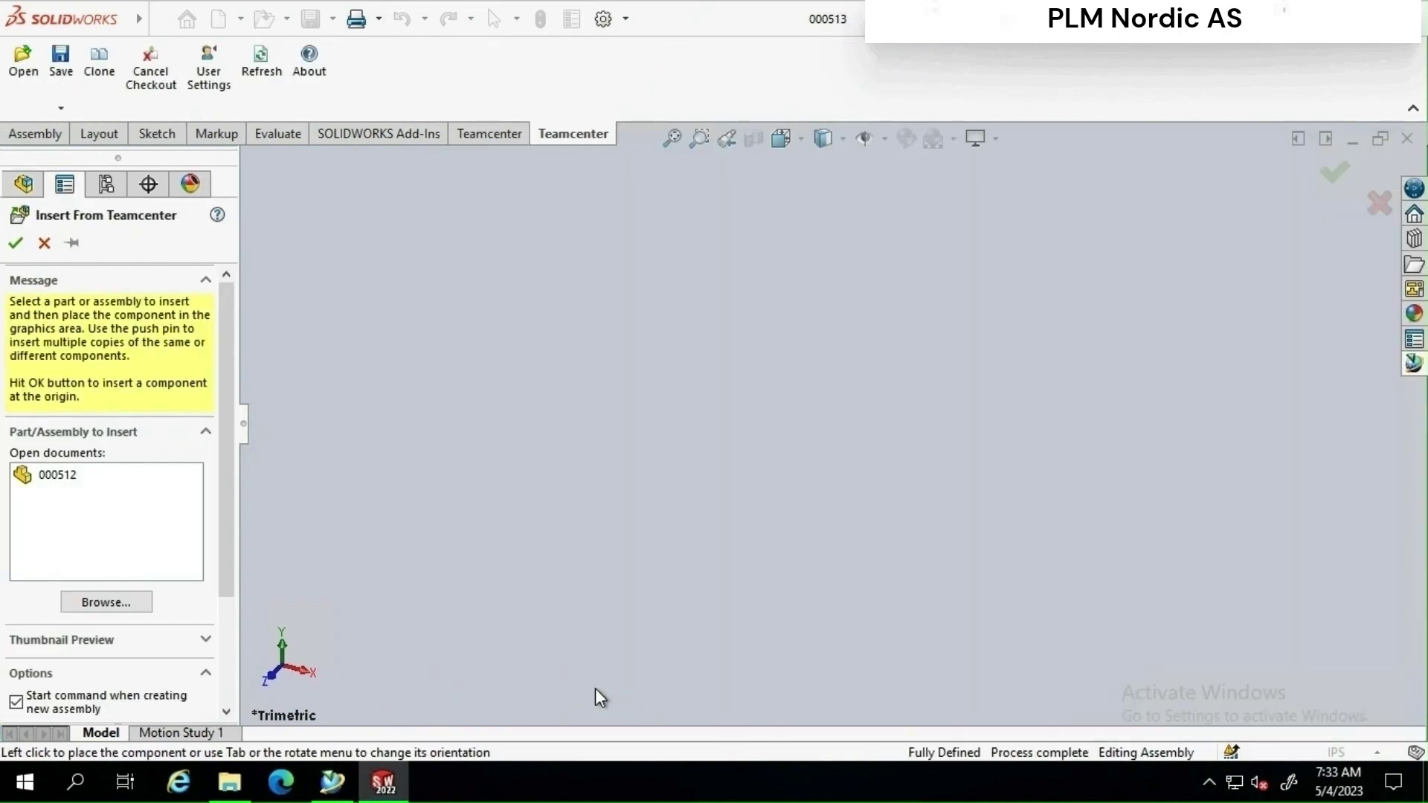
Step: Place hex part 000512 in assembly 000513 and check its out-of-date Teamcenter status
{"action": "left_click", "coordinate": [131, 476]}
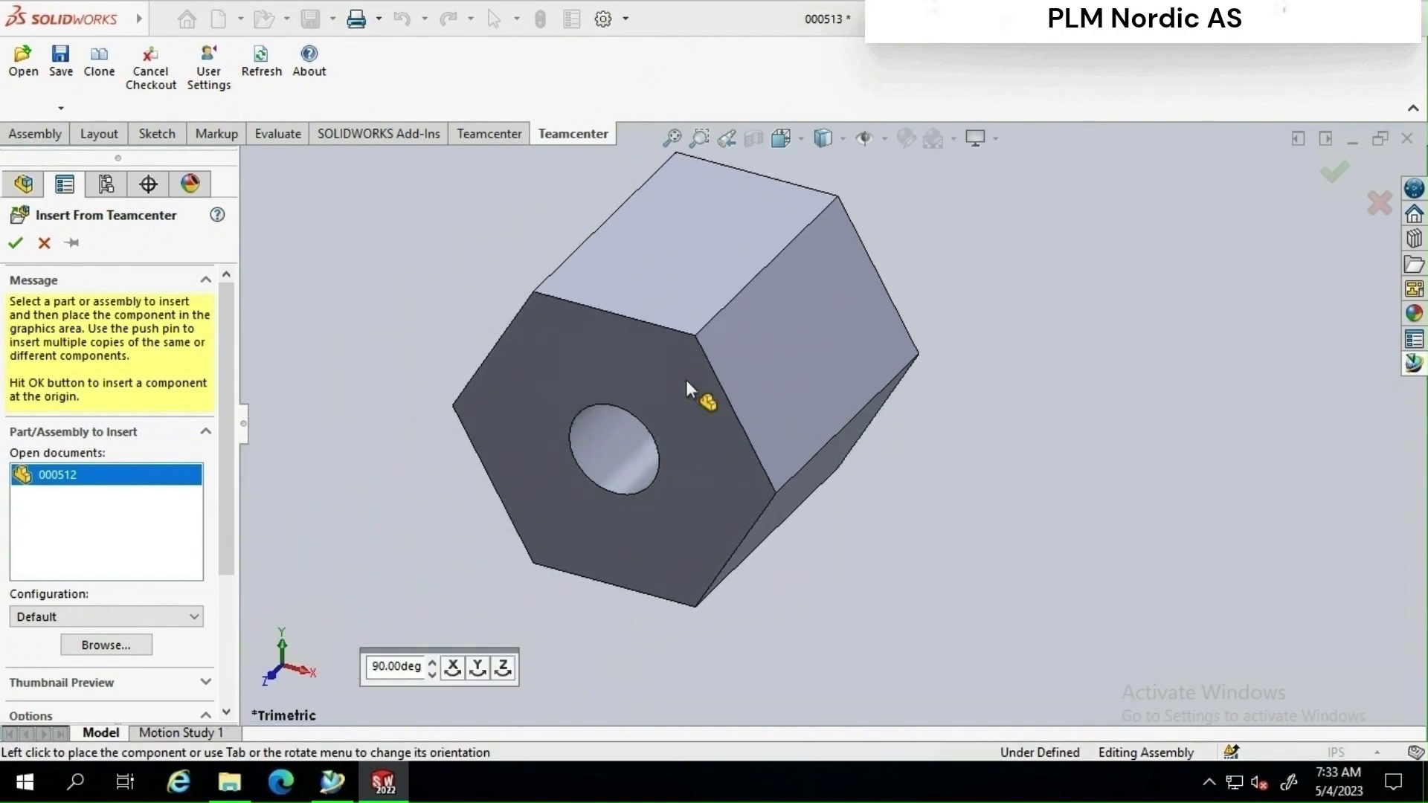
{"action": "left_click", "coordinate": [686, 380]}
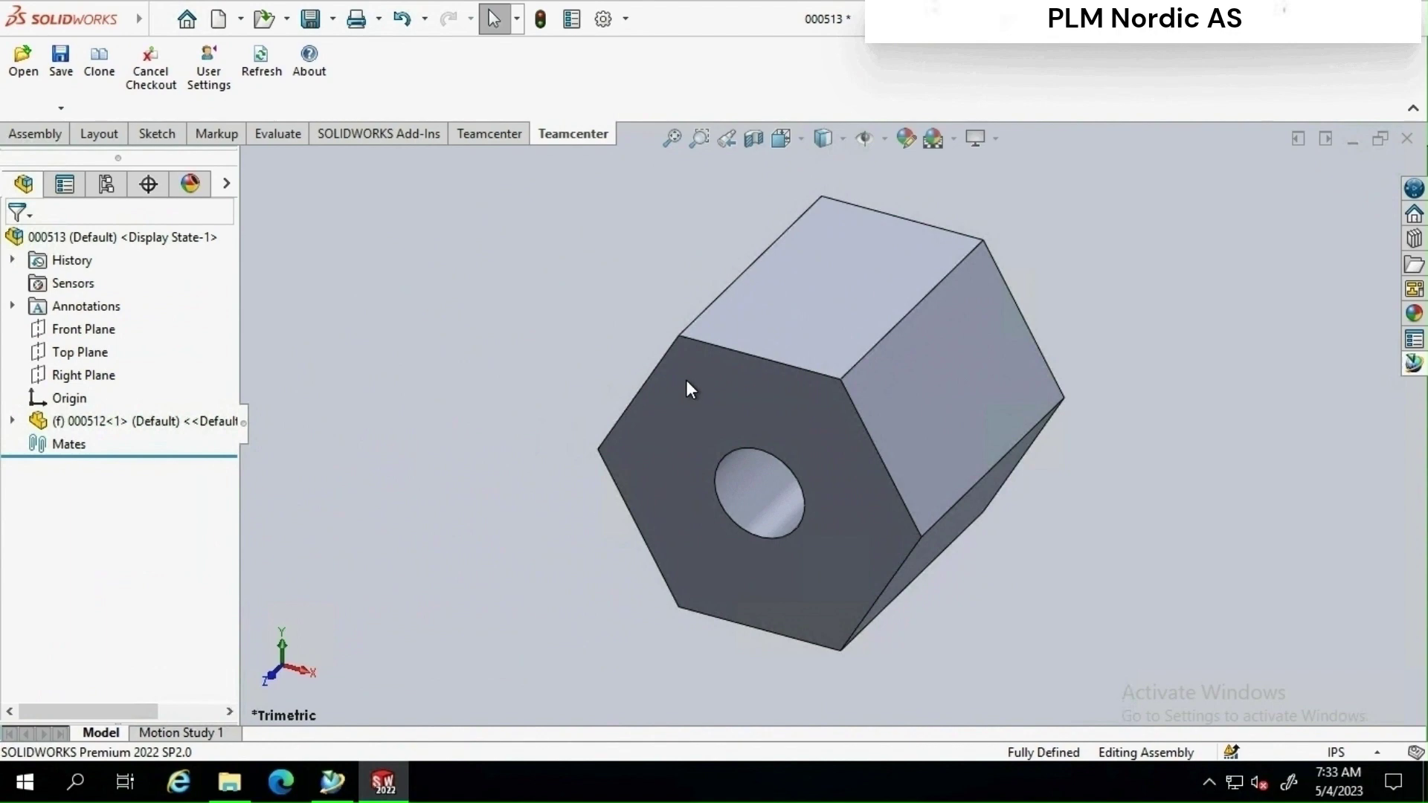
{"action": "left_click", "coordinate": [1414, 363]}
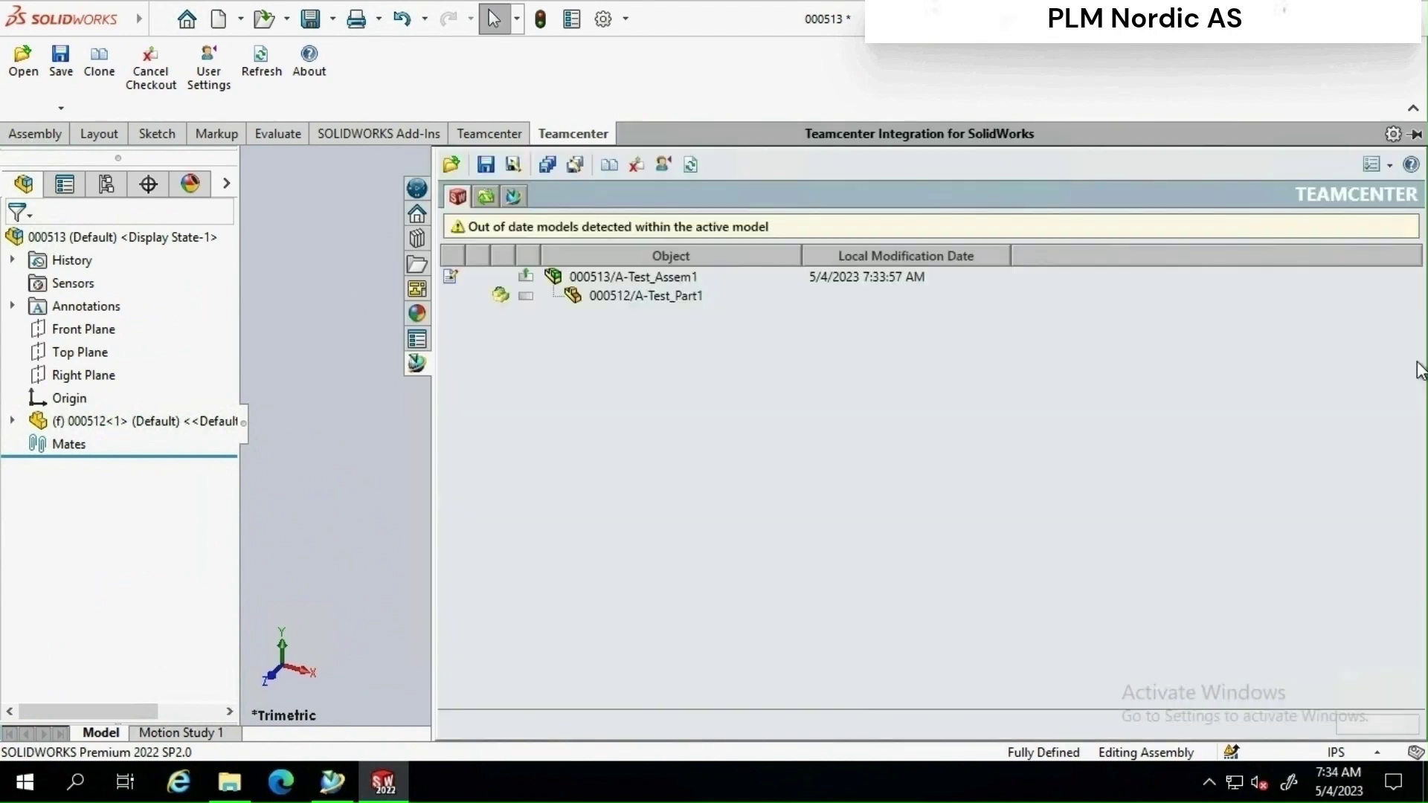
{"action": "left_click", "coordinate": [657, 278]}
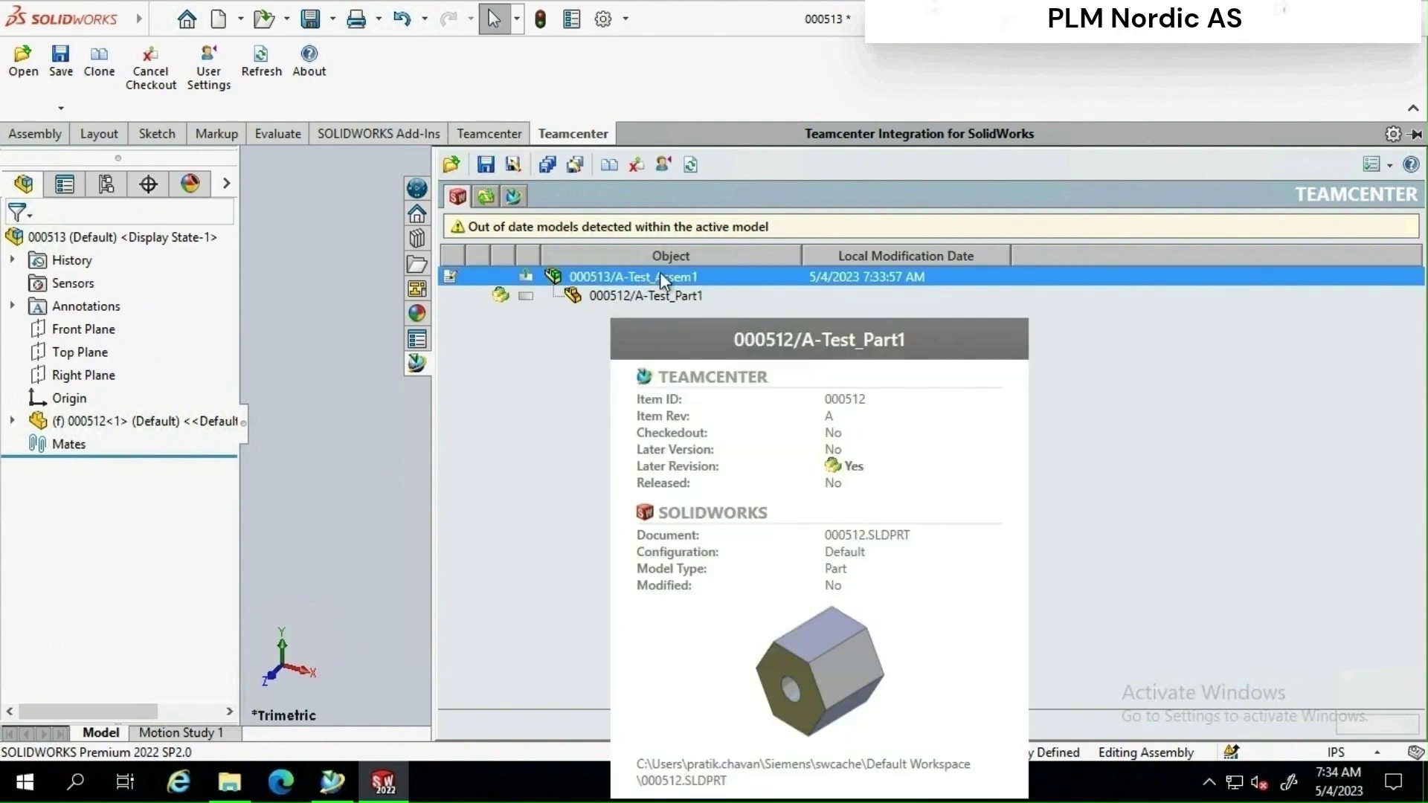
Step: From assembly 000513's Insert Model action, search Teamcenter for '*test*' items
{"action": "right_click", "coordinate": [660, 275]}
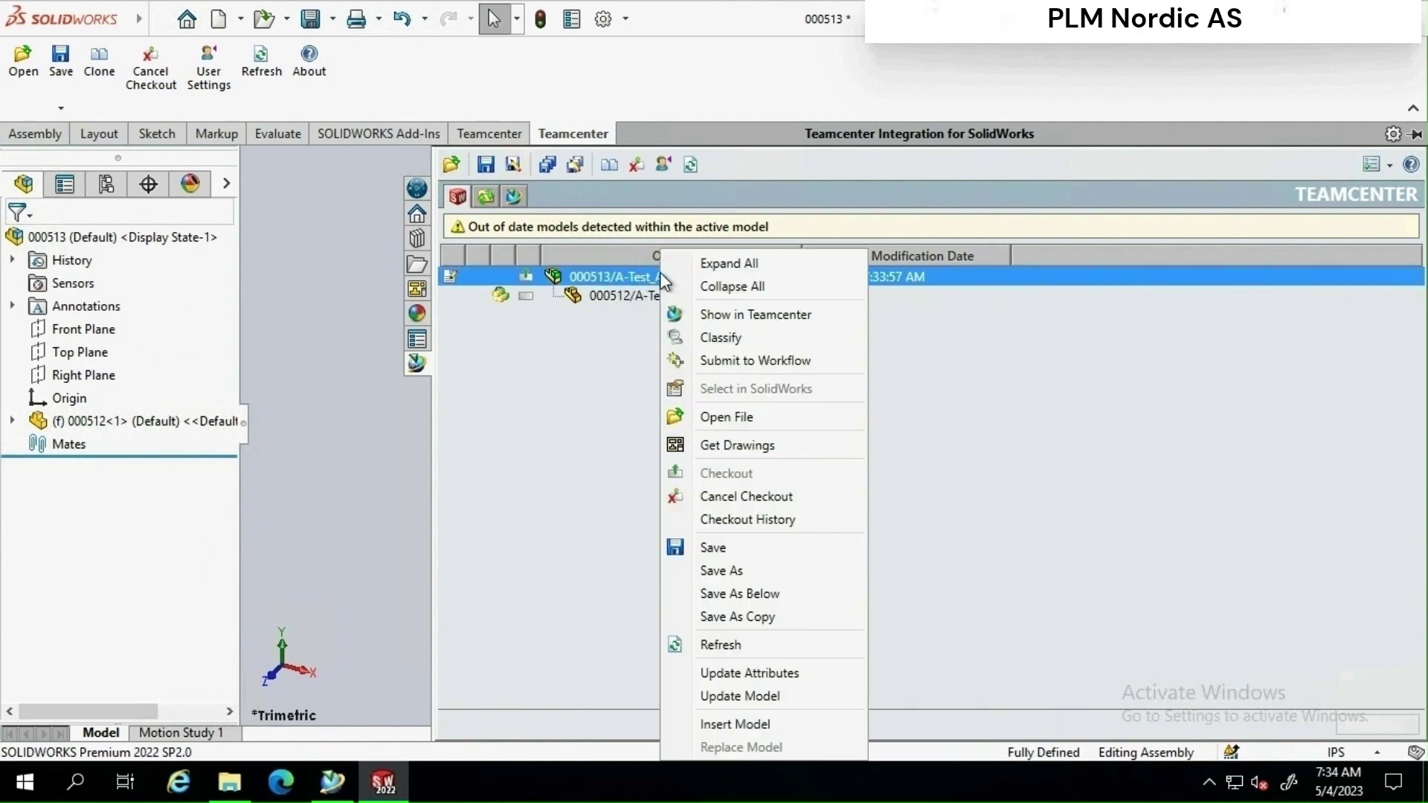
{"action": "left_click", "coordinate": [723, 724]}
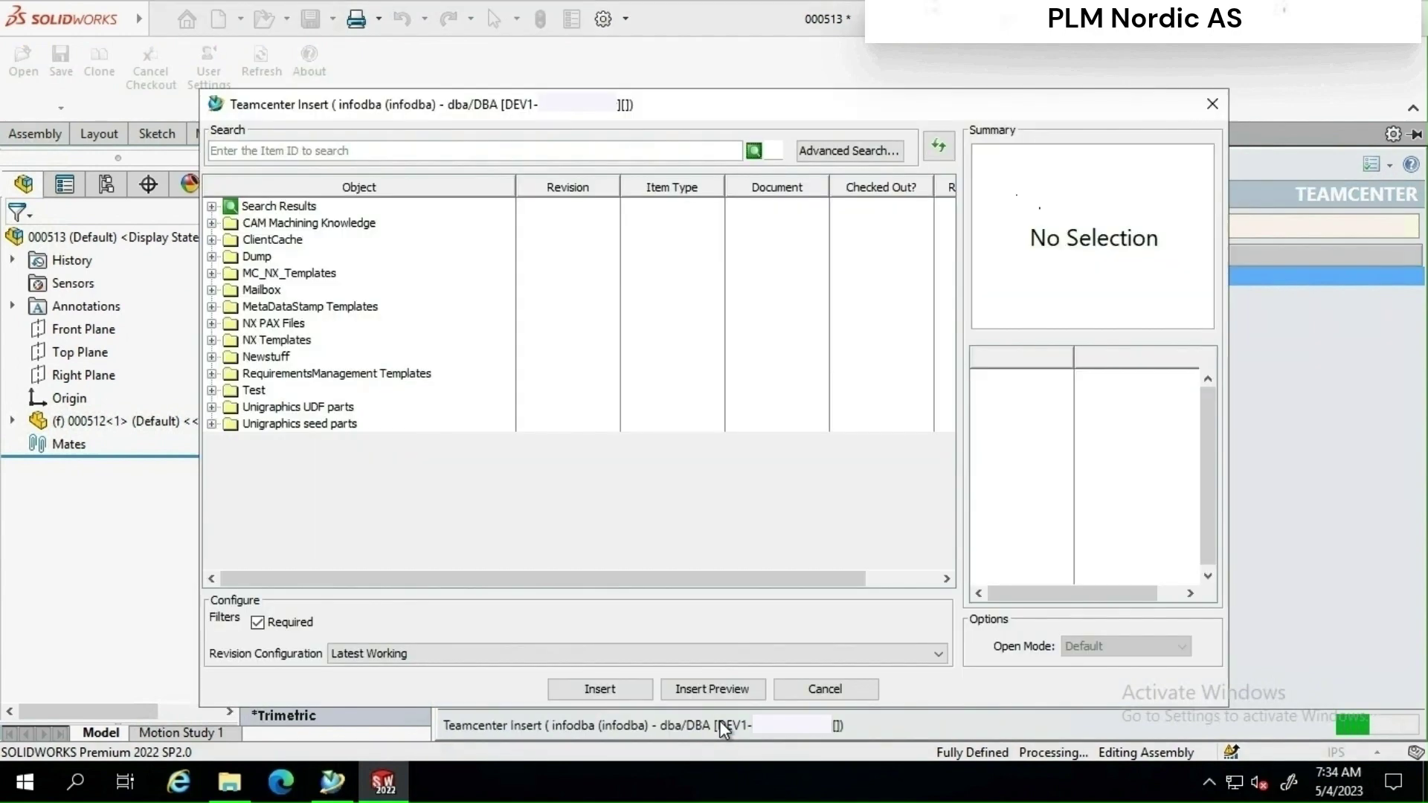
{"action": "left_click", "coordinate": [832, 150]}
{"action": "left_click", "coordinate": [655, 347]}
{"action": "type", "text": "*tes"}
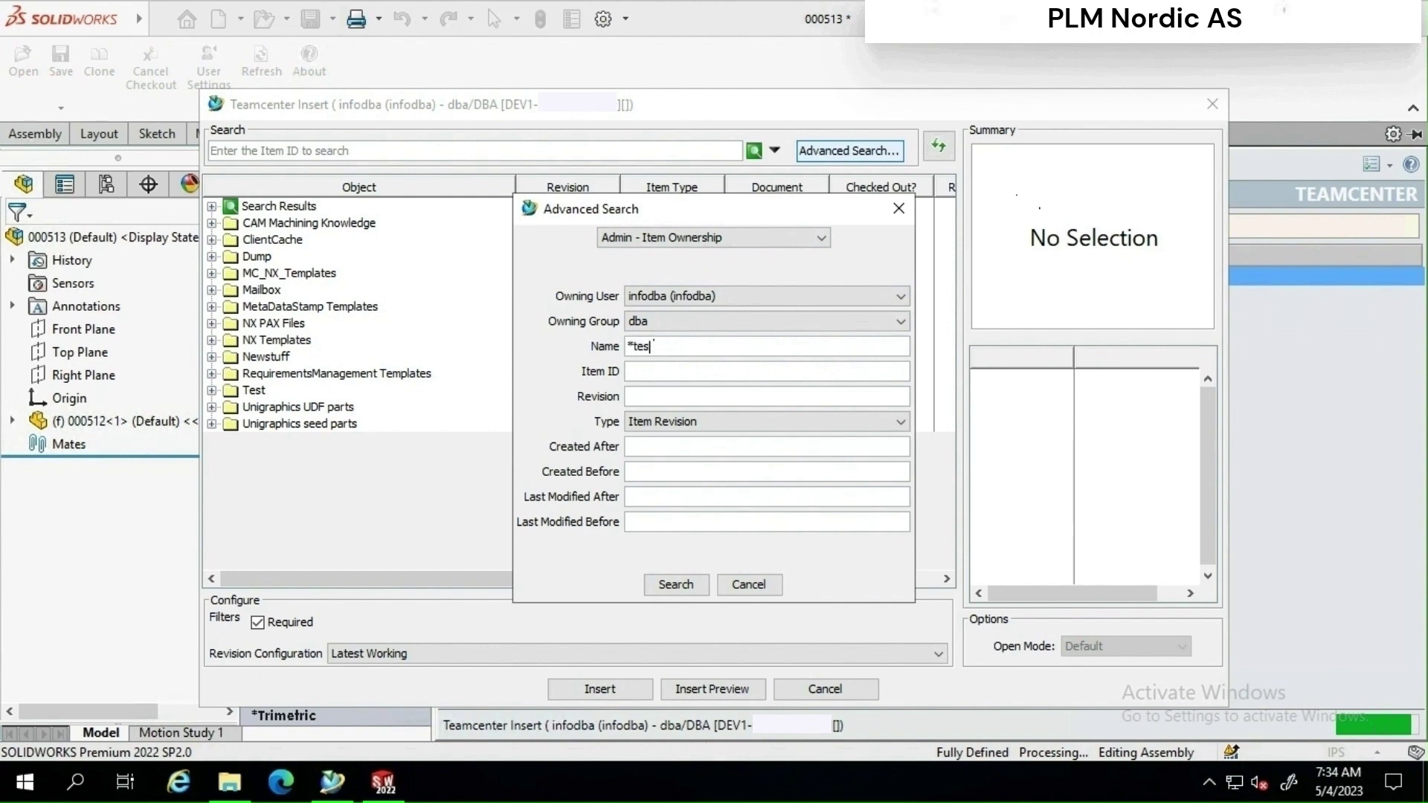
{"action": "type", "text": "t*part*"}
{"action": "left_click", "coordinate": [683, 588]}
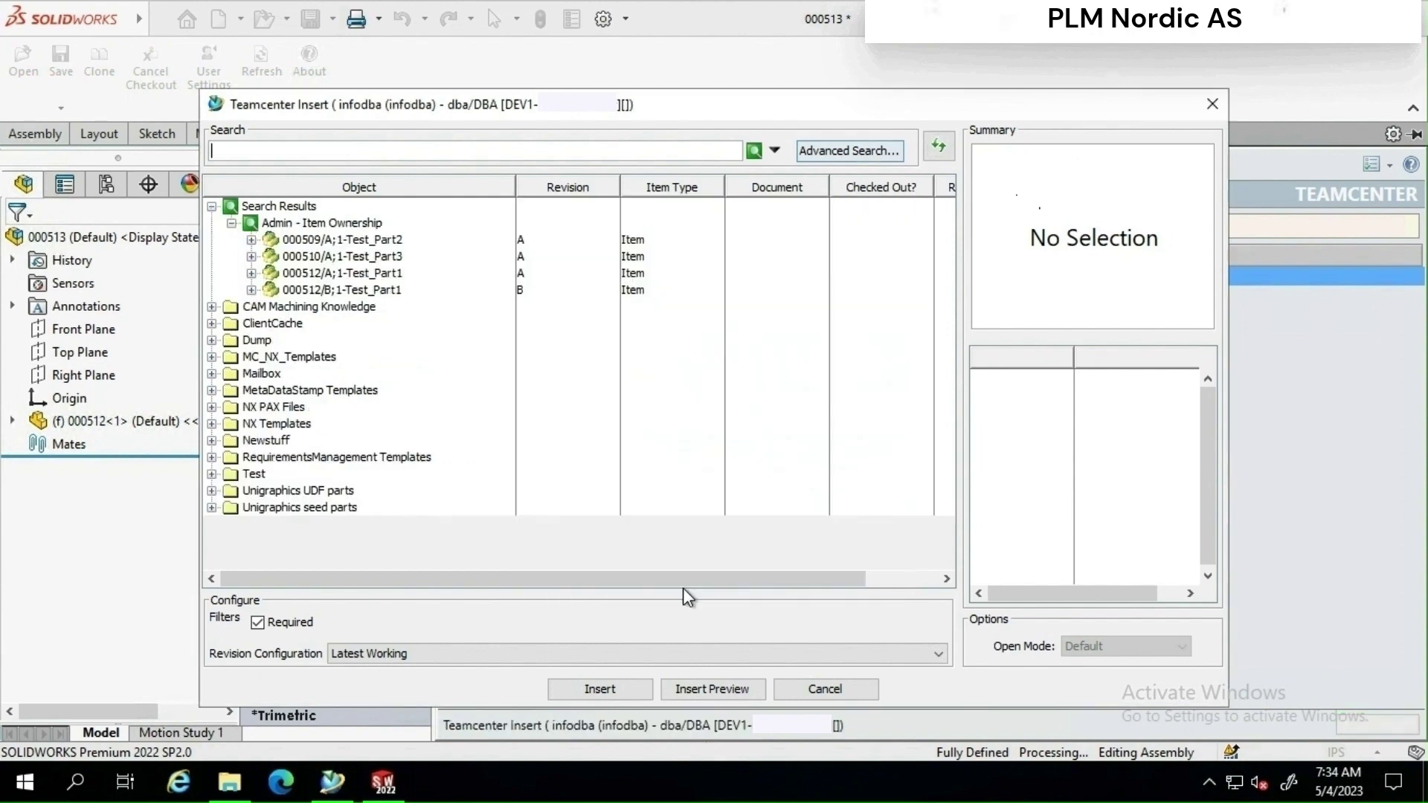
{"action": "left_click", "coordinate": [376, 240]}
{"action": "left_click", "coordinate": [378, 256]}
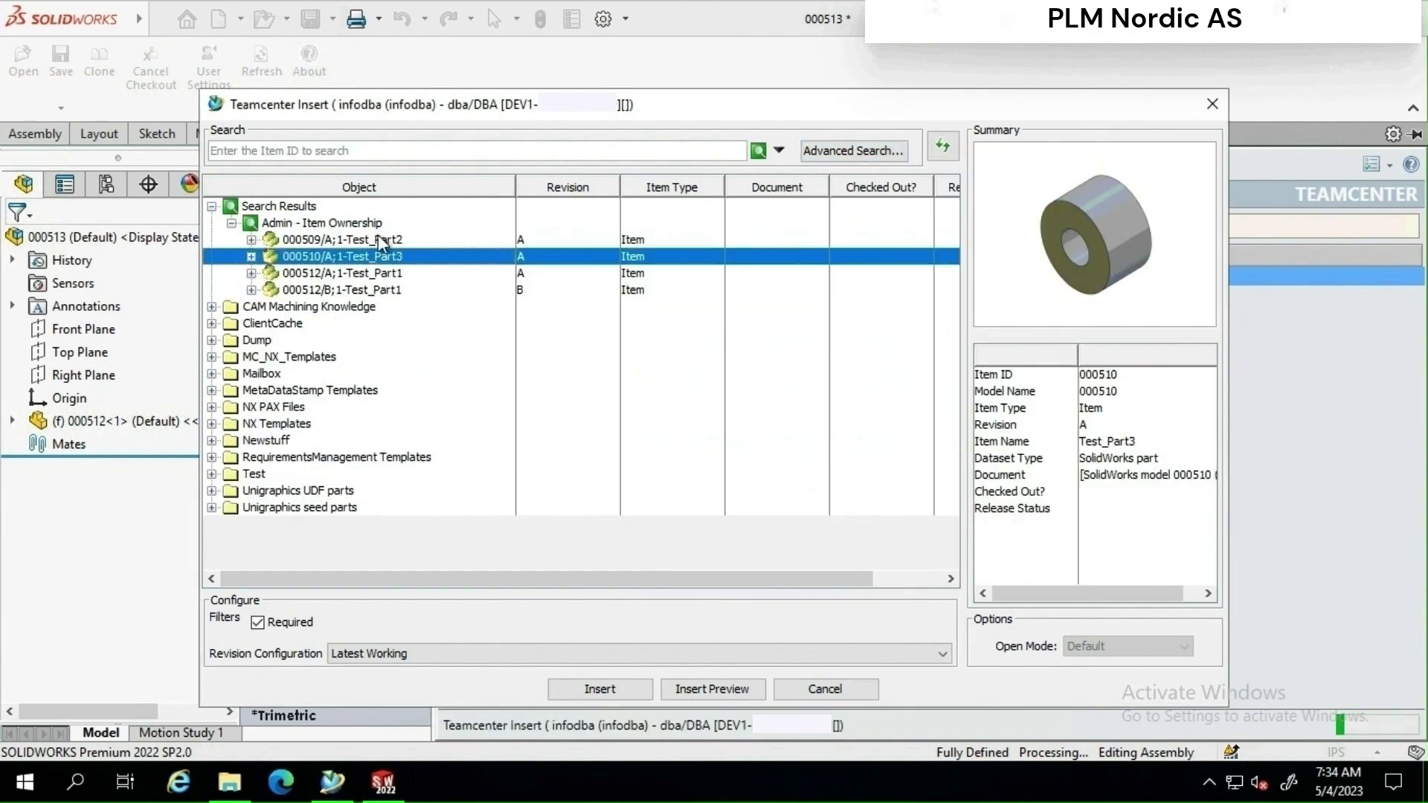
{"action": "left_click", "coordinate": [378, 238]}
Step: Insert block part 000509 (Test_Part2) and place it beside the hex part
{"action": "left_click", "coordinate": [395, 257]}
{"action": "left_click", "coordinate": [601, 690]}
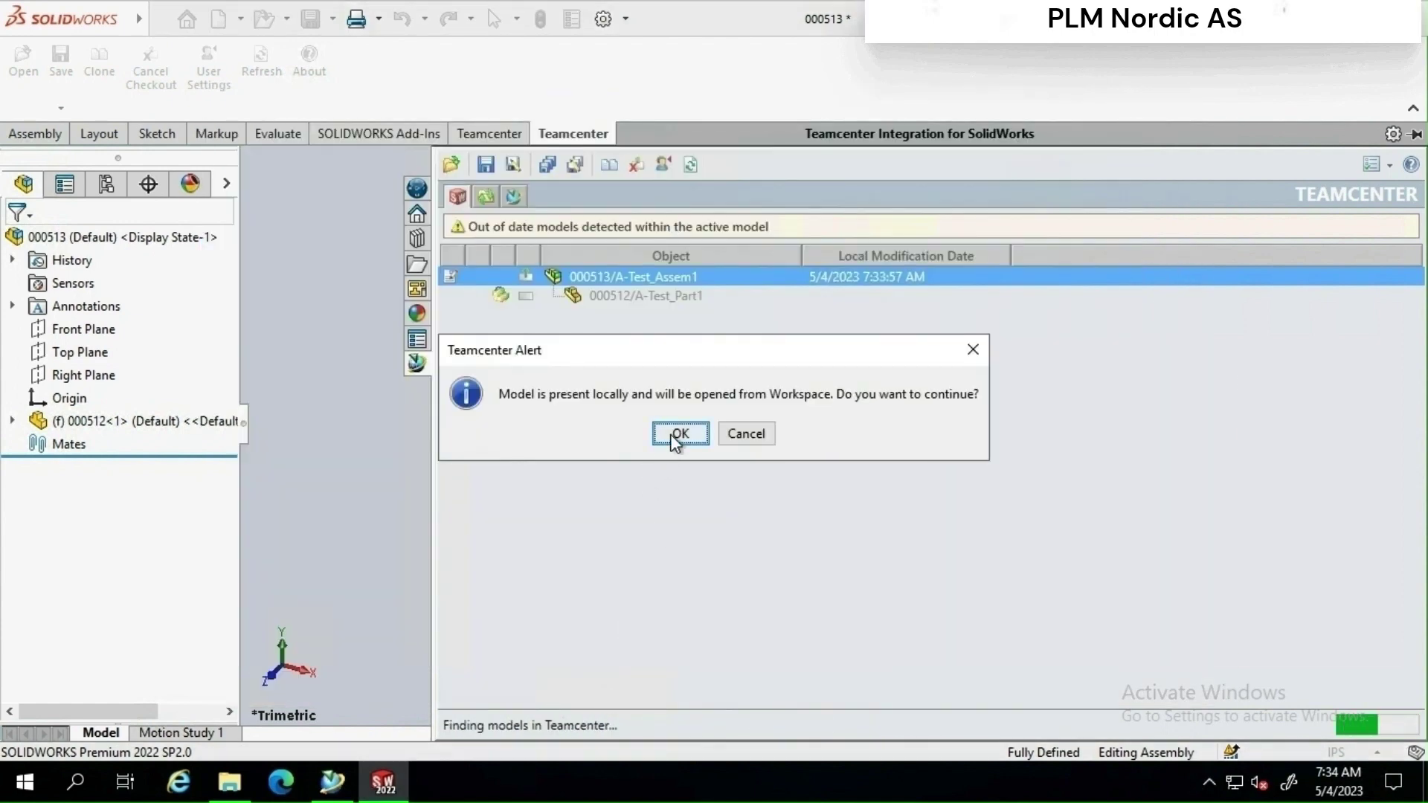
{"action": "left_click", "coordinate": [675, 438]}
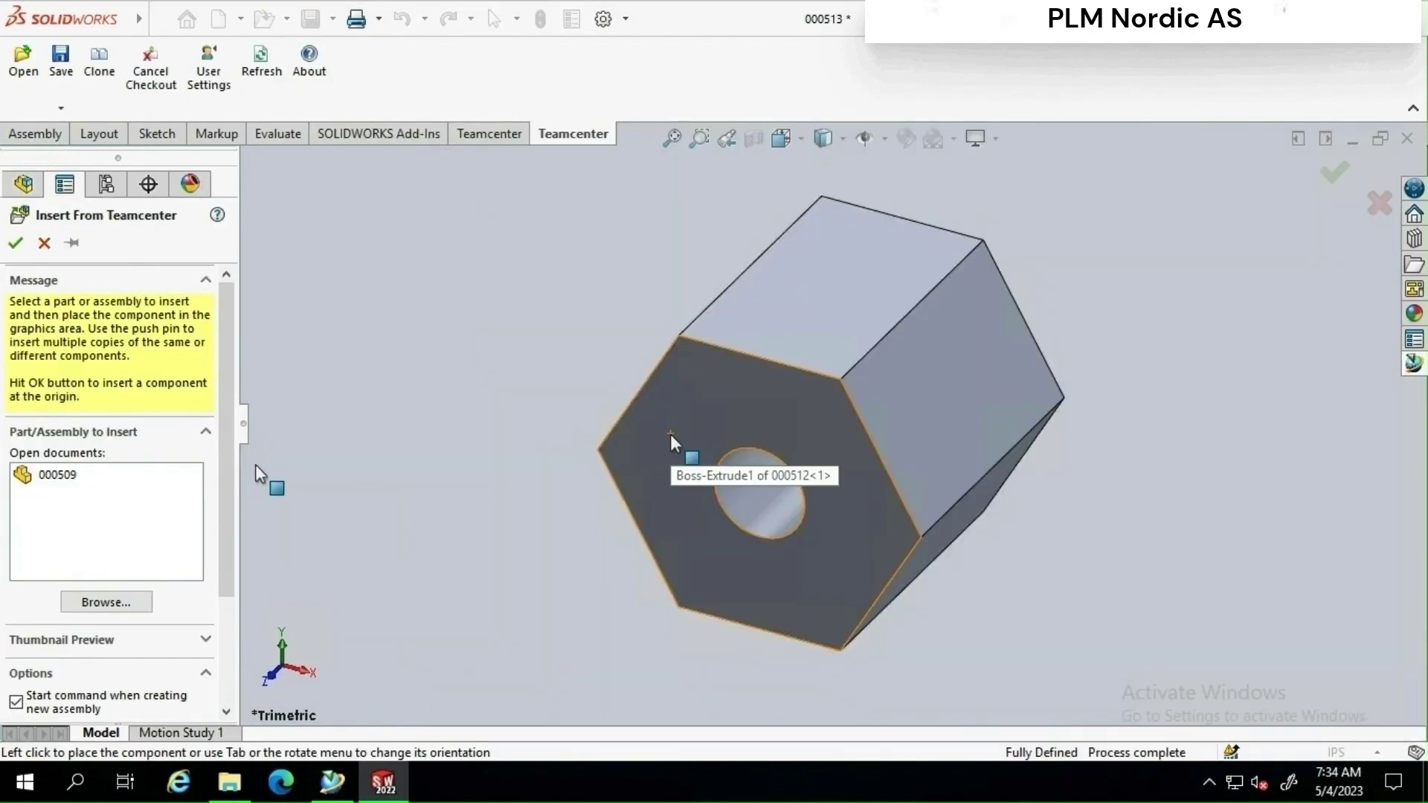
{"action": "left_click", "coordinate": [152, 474]}
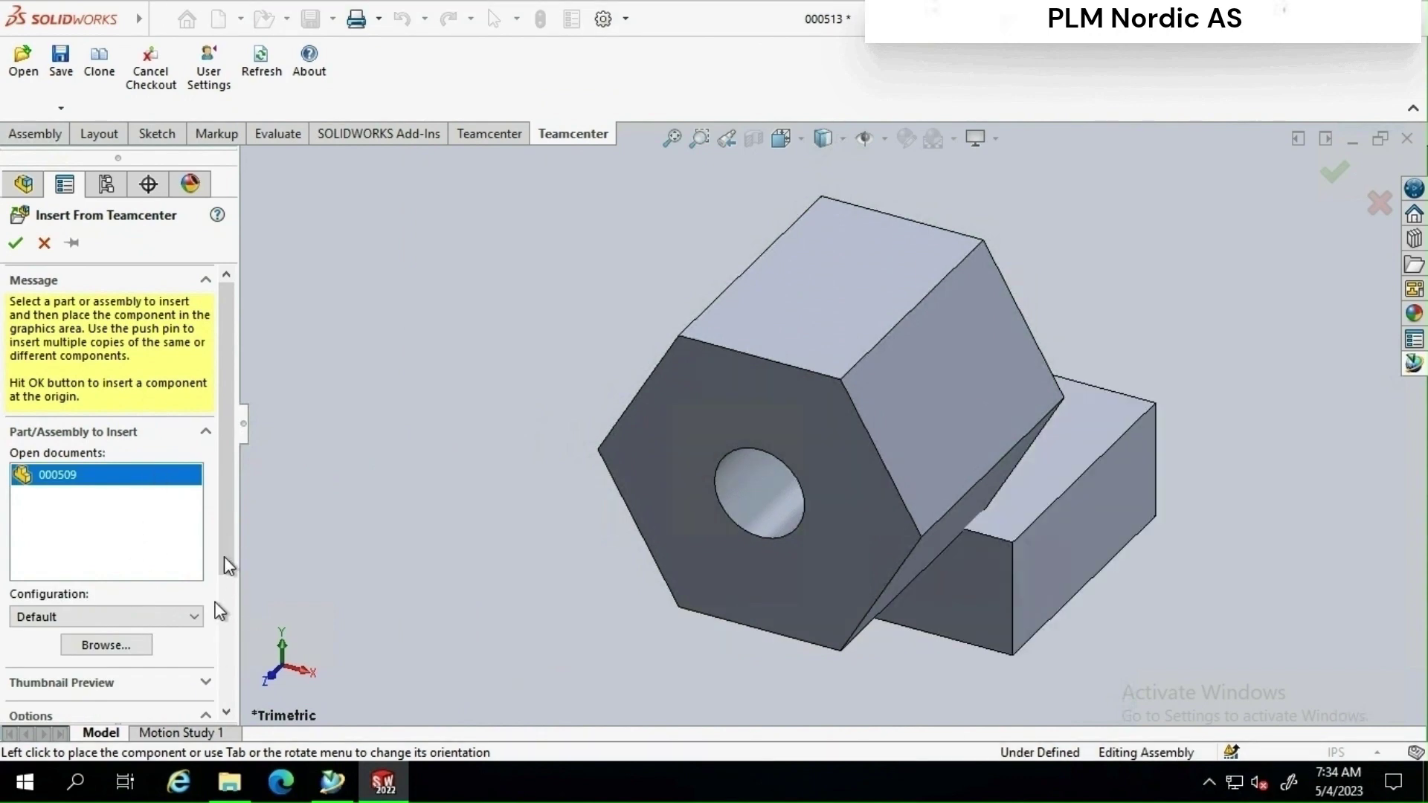
{"action": "left_click", "coordinate": [1218, 540]}
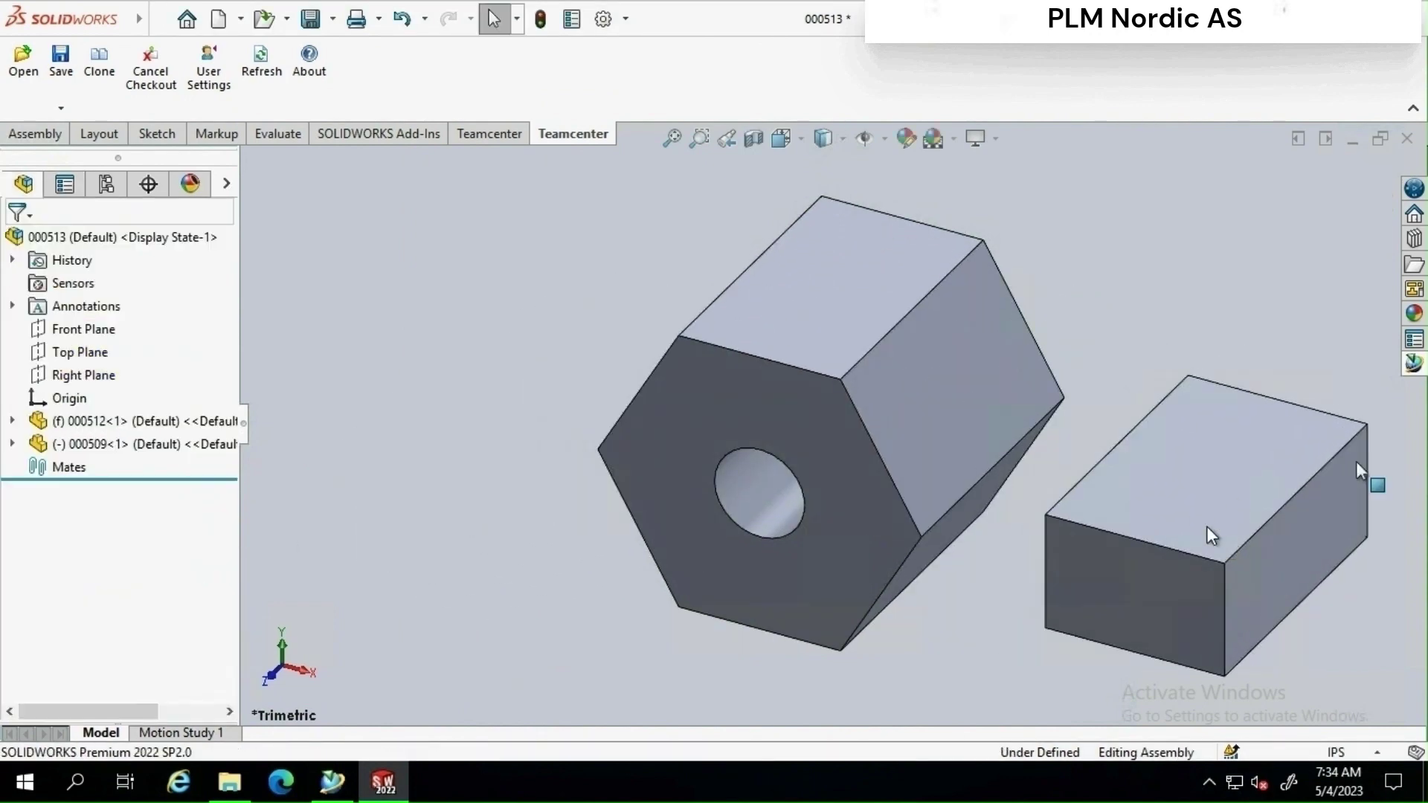
{"action": "left_click", "coordinate": [1413, 362]}
Step: Search Teamcenter for '*test*assy*', which finds nothing, then for '*test*part*'
{"action": "right_click", "coordinate": [646, 283]}
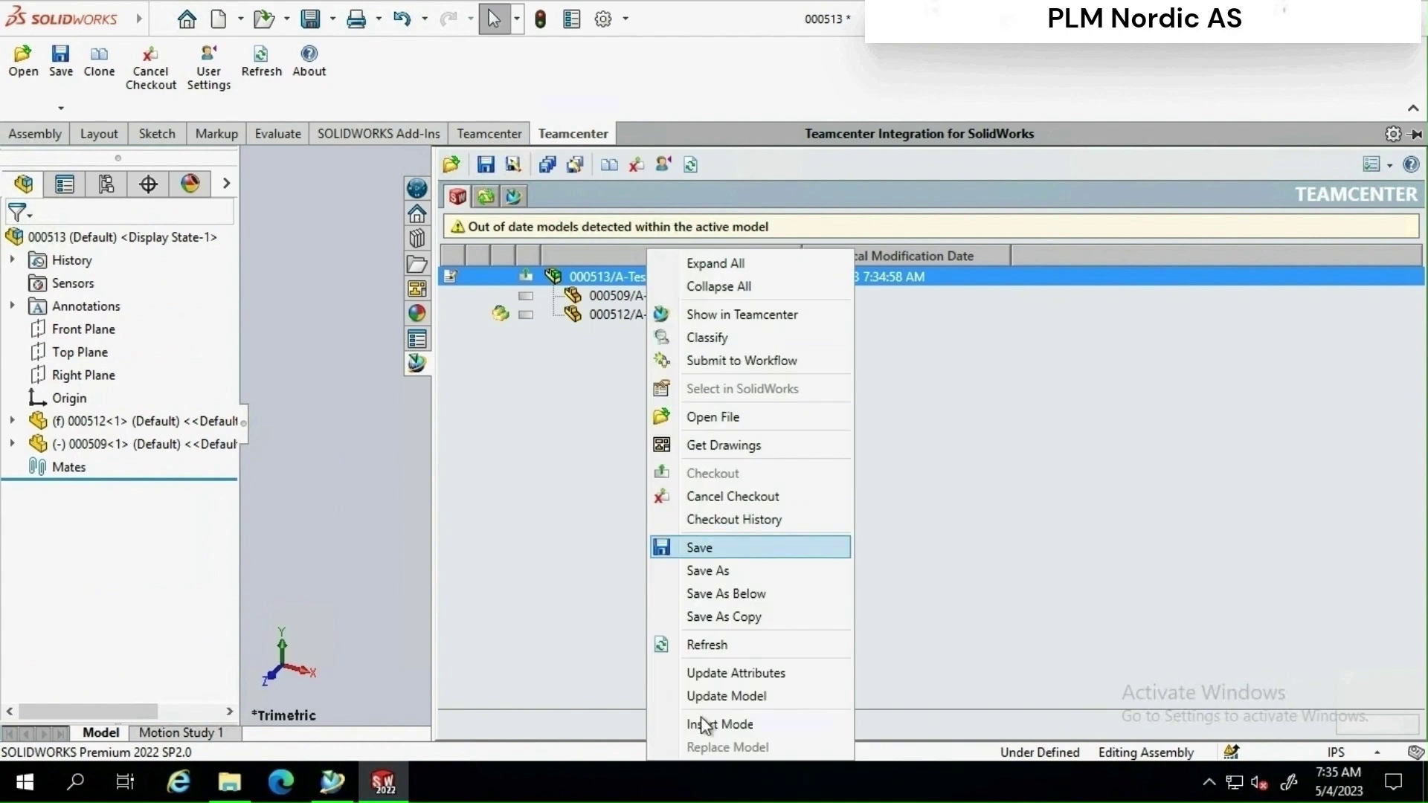
{"action": "left_click", "coordinate": [700, 723]}
{"action": "left_click", "coordinate": [849, 150]}
{"action": "left_click", "coordinate": [660, 346]}
{"action": "type", "text": "*"}
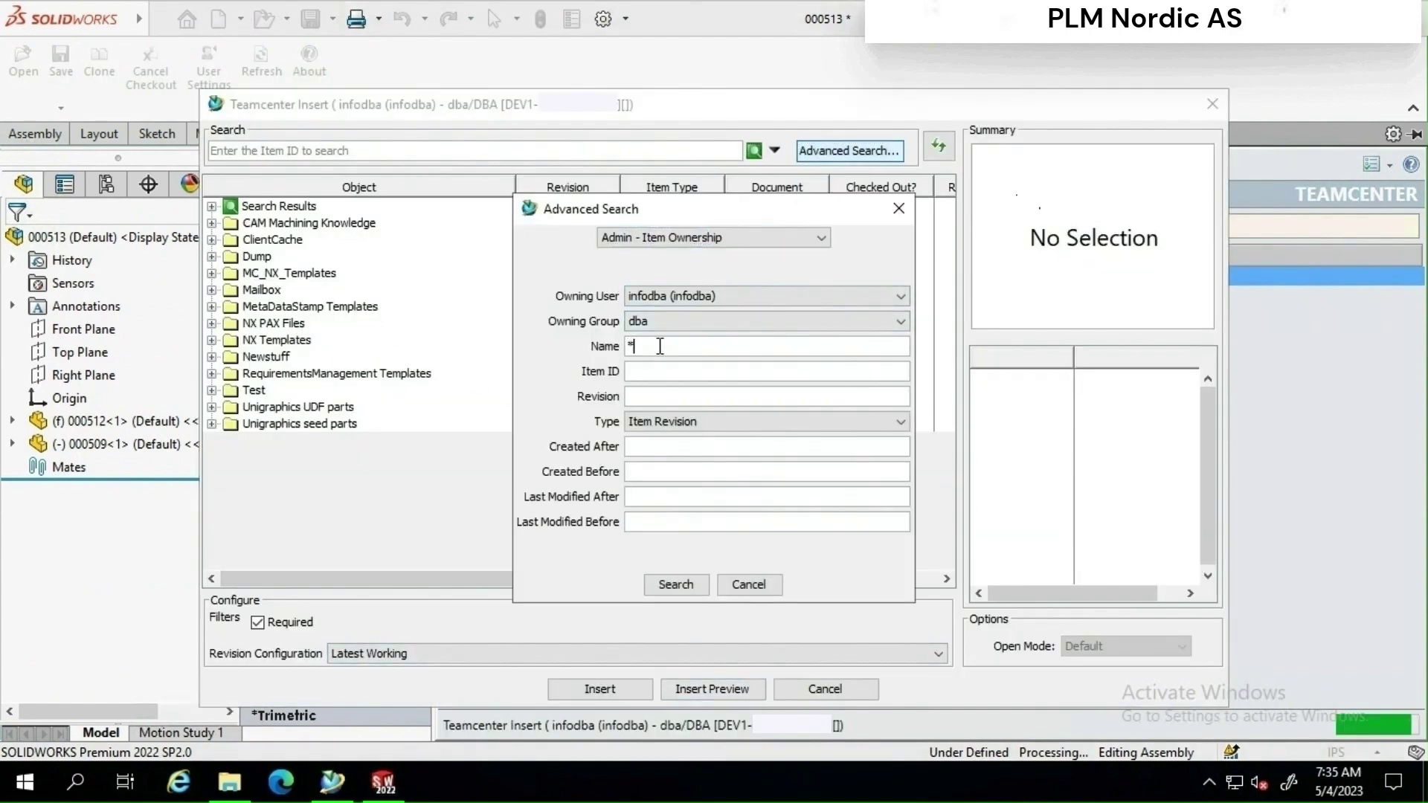
{"action": "type", "text": "test*assy*"}
{"action": "left_click", "coordinate": [676, 584]}
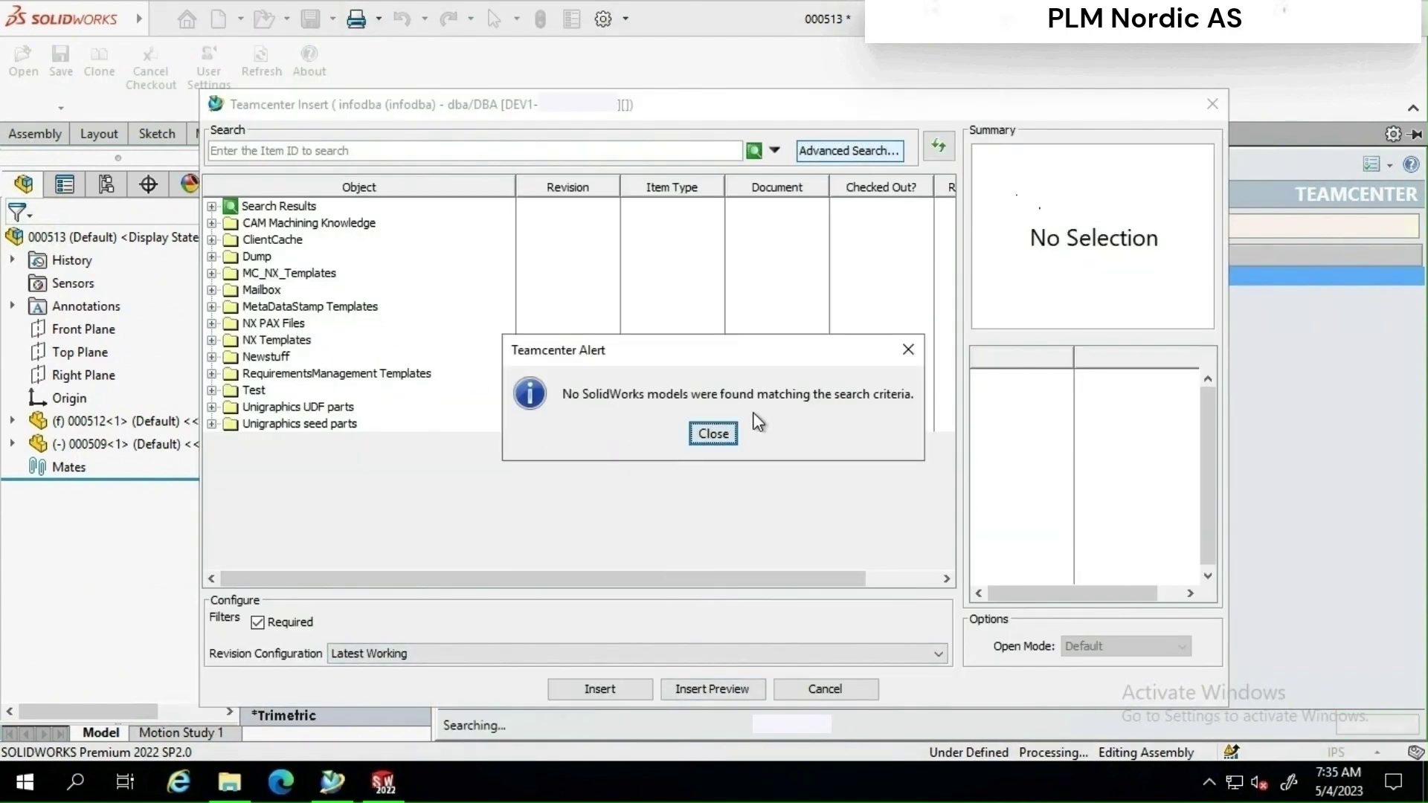
{"action": "left_click", "coordinate": [714, 434]}
{"action": "left_click", "coordinate": [849, 150]}
{"action": "left_click", "coordinate": [648, 348]}
{"action": "type", "text": "*"}
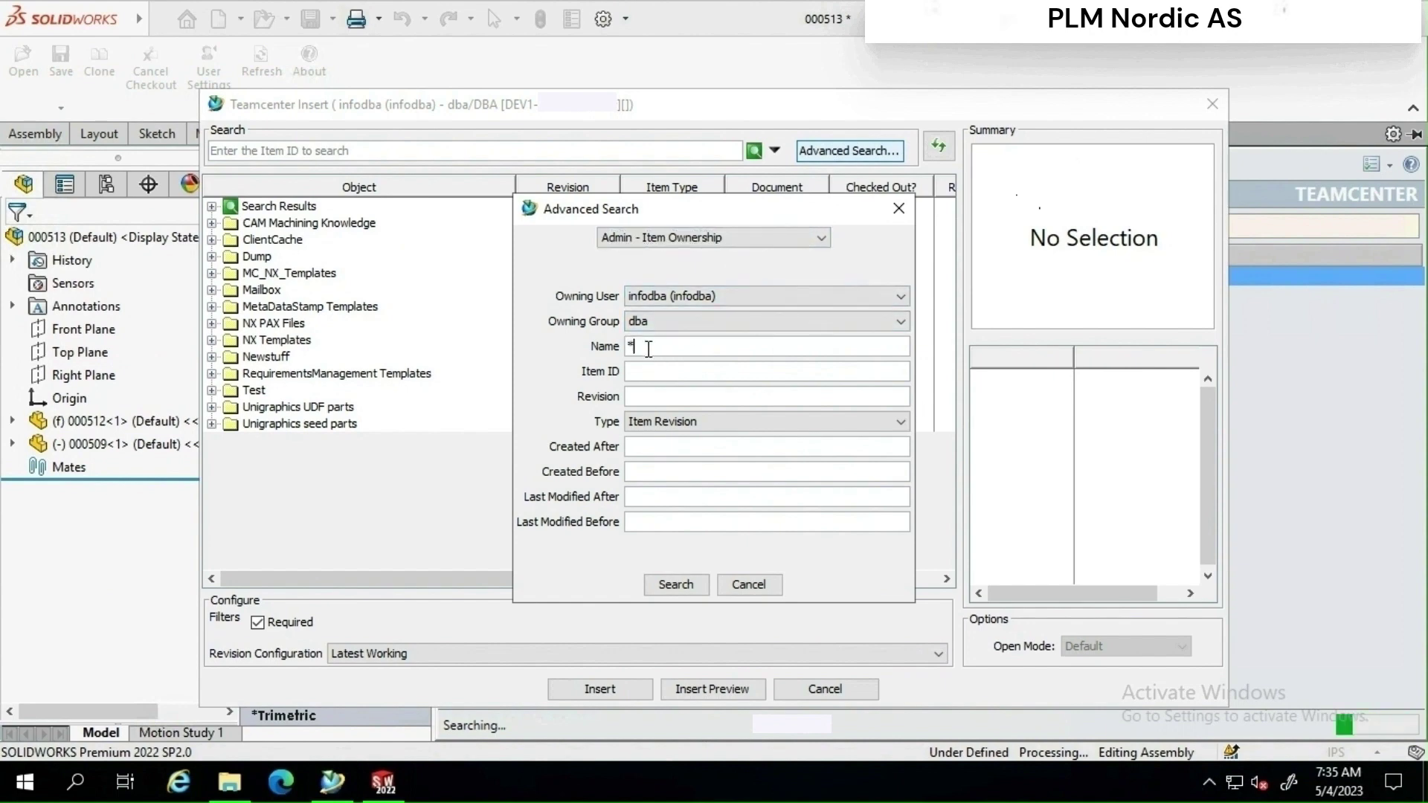
{"action": "type", "text": "test*part*"}
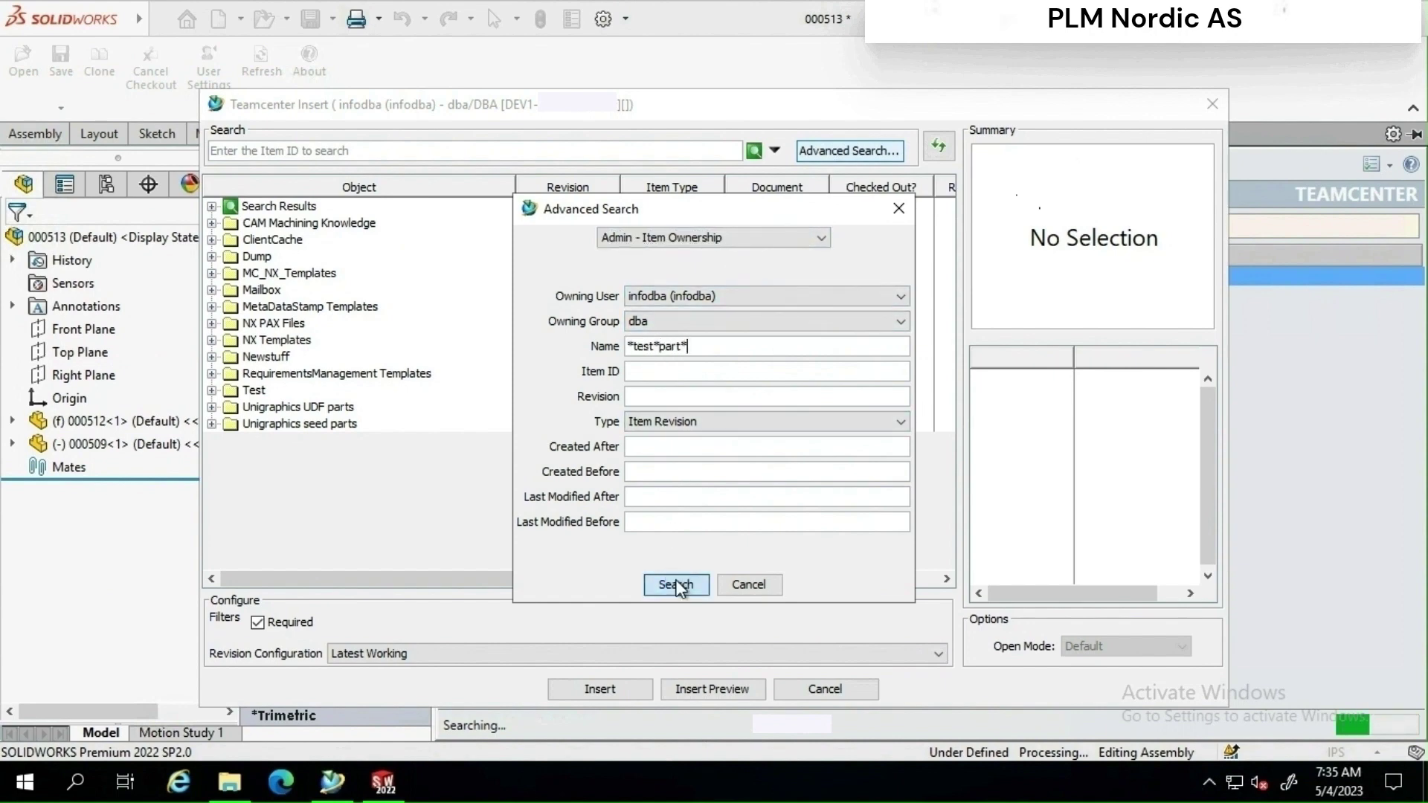
{"action": "left_click", "coordinate": [676, 584]}
Step: Insert ring part 000510 (Test_Part3) and place it beside the nut and block
{"action": "left_click", "coordinate": [376, 256]}
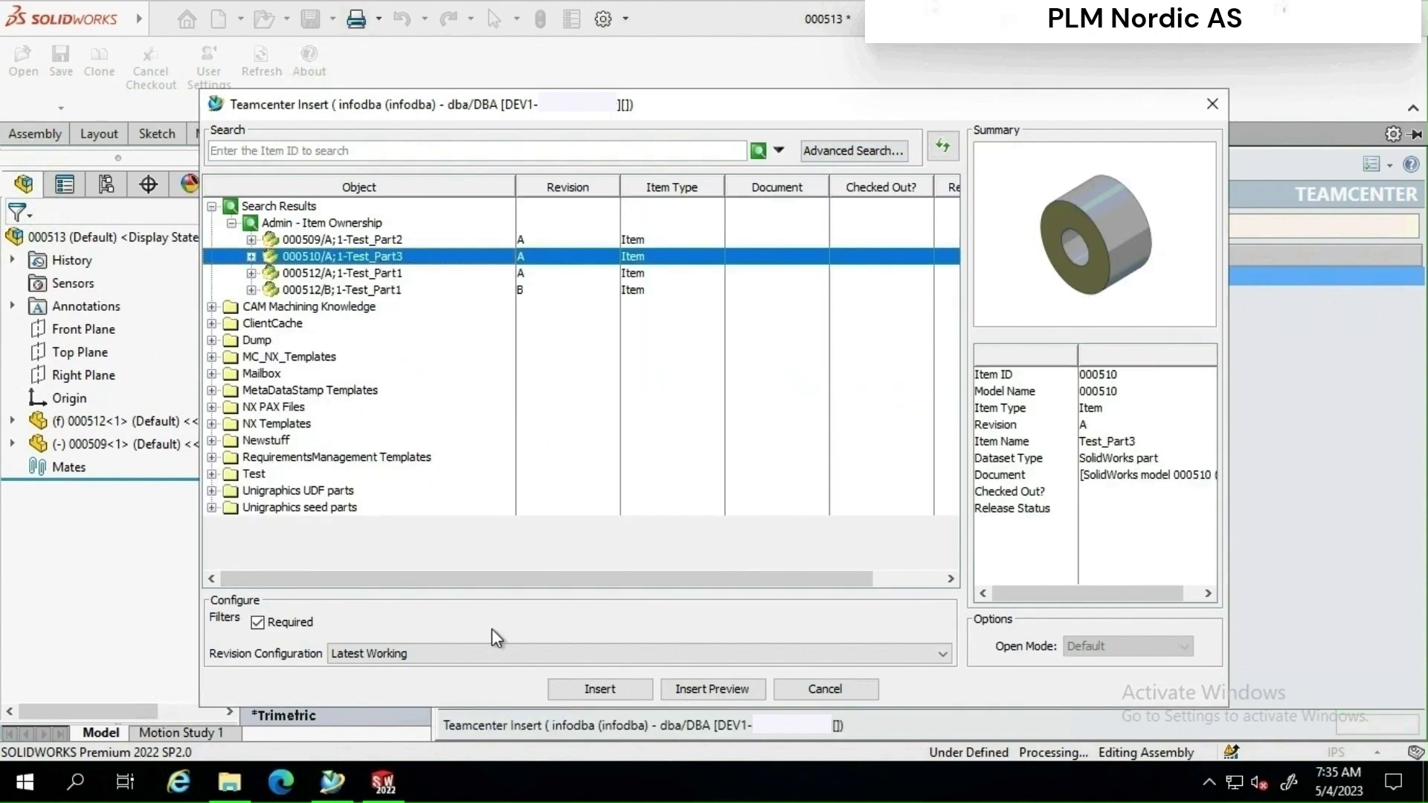
{"action": "left_click", "coordinate": [574, 690]}
{"action": "left_click", "coordinate": [674, 430]}
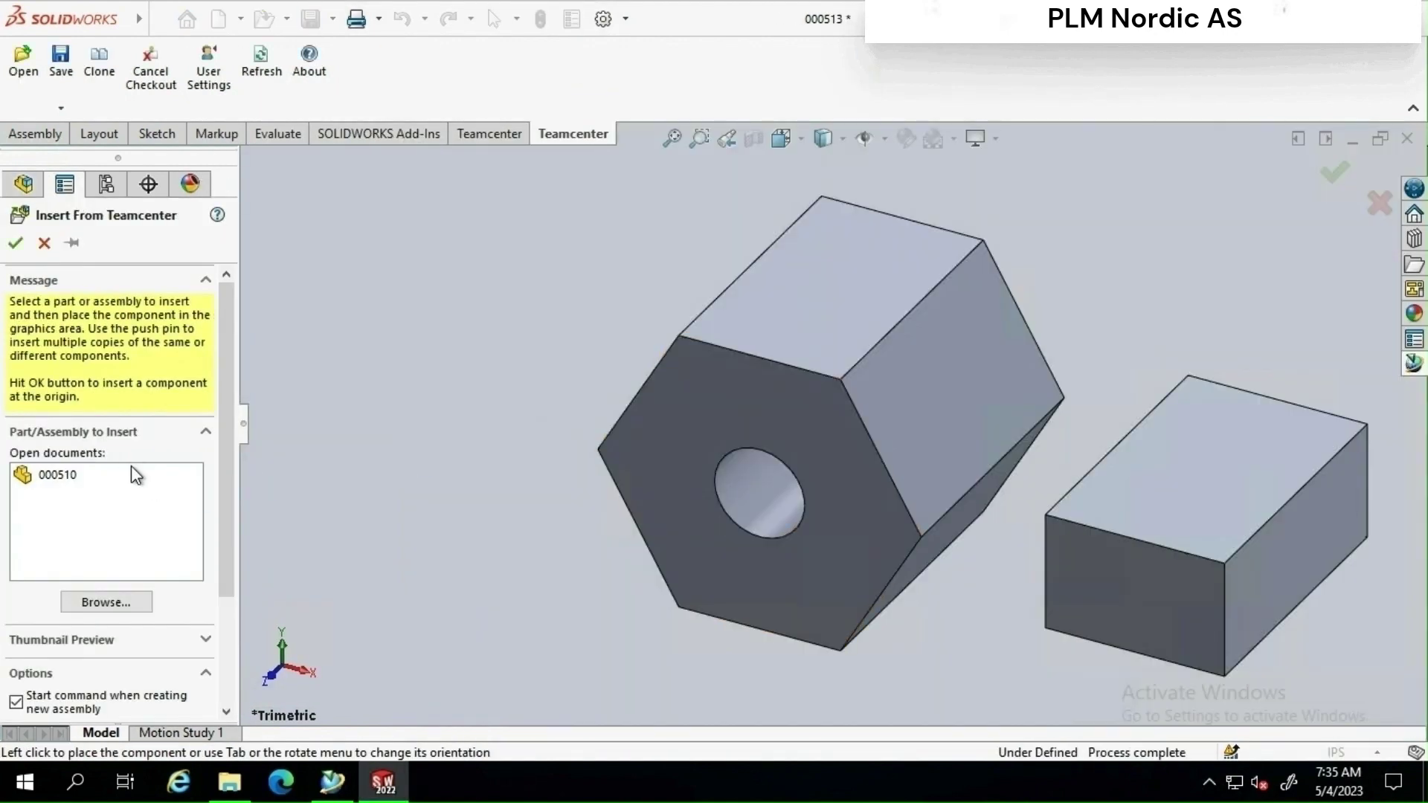
{"action": "left_click", "coordinate": [131, 469]}
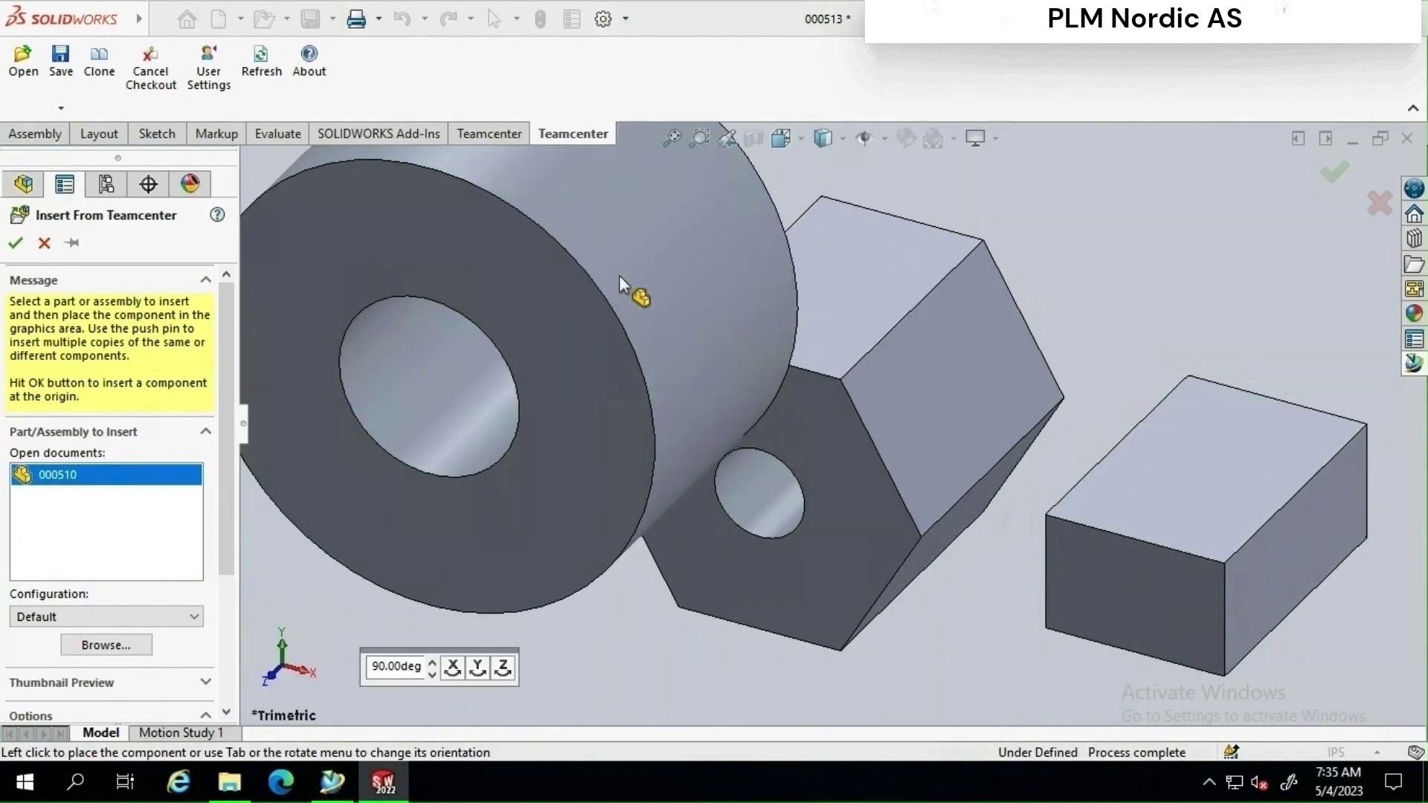
{"action": "scroll", "coordinate": [626, 274], "scroll_direction": "down", "scroll_amount": 4}
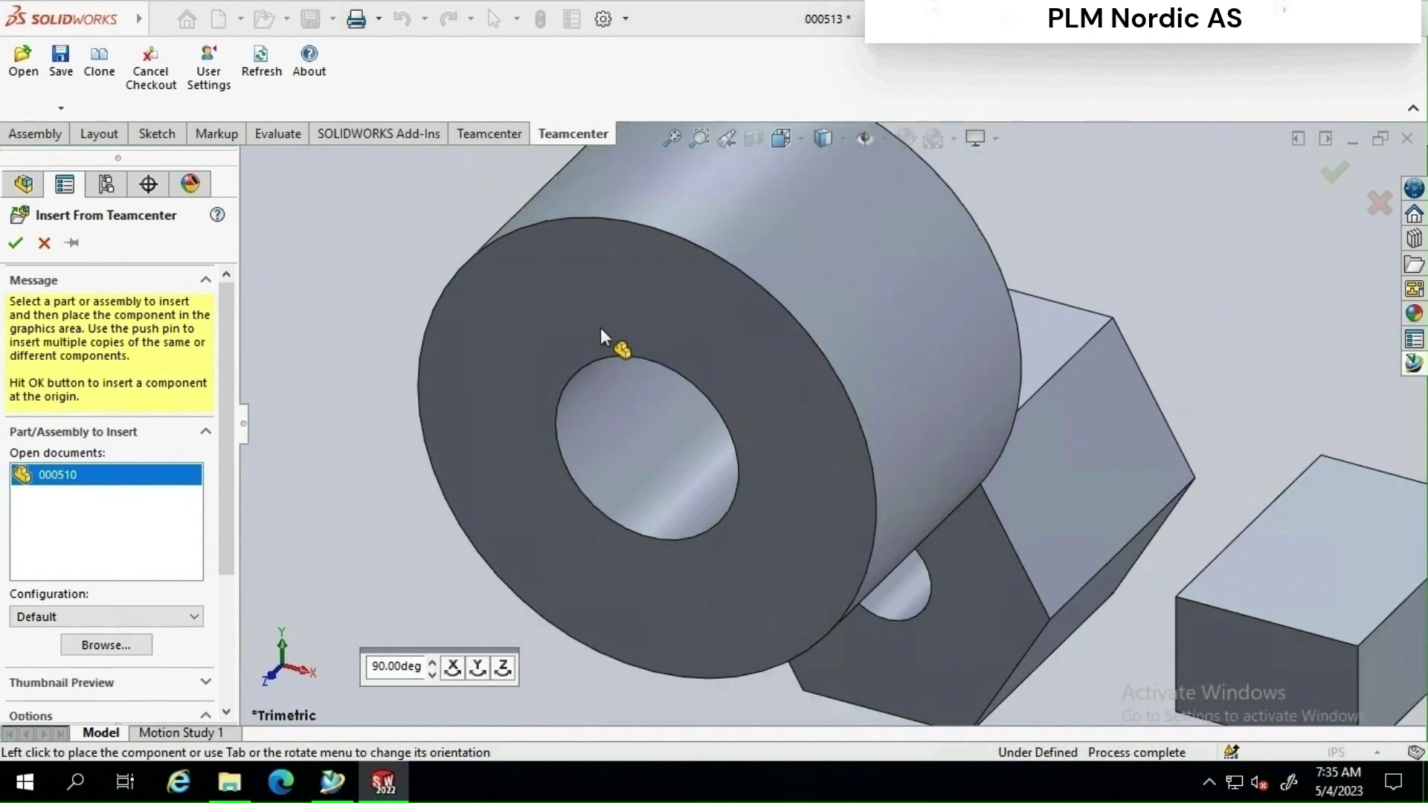
{"action": "scroll", "coordinate": [601, 327], "scroll_direction": "up", "scroll_amount": 5}
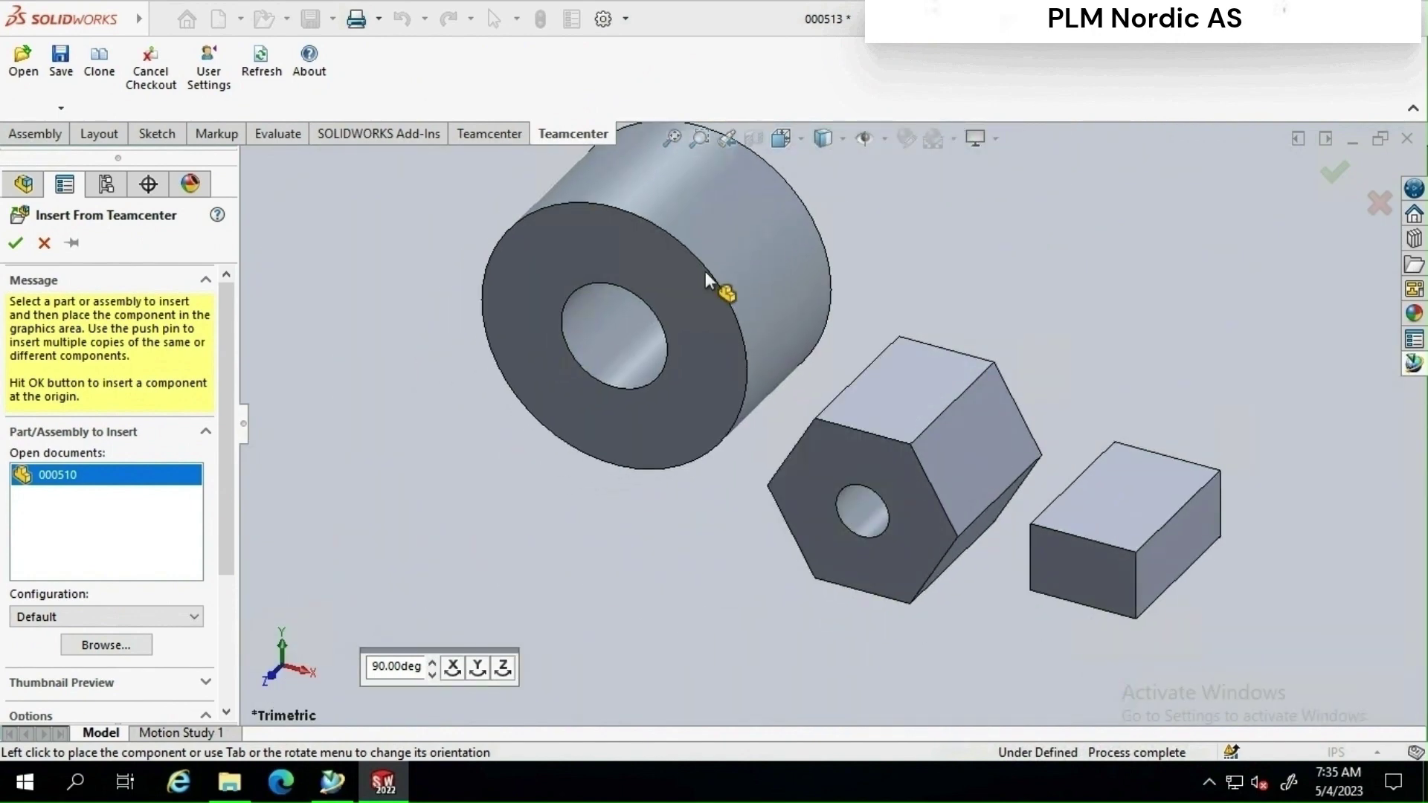
{"action": "left_click", "coordinate": [705, 273]}
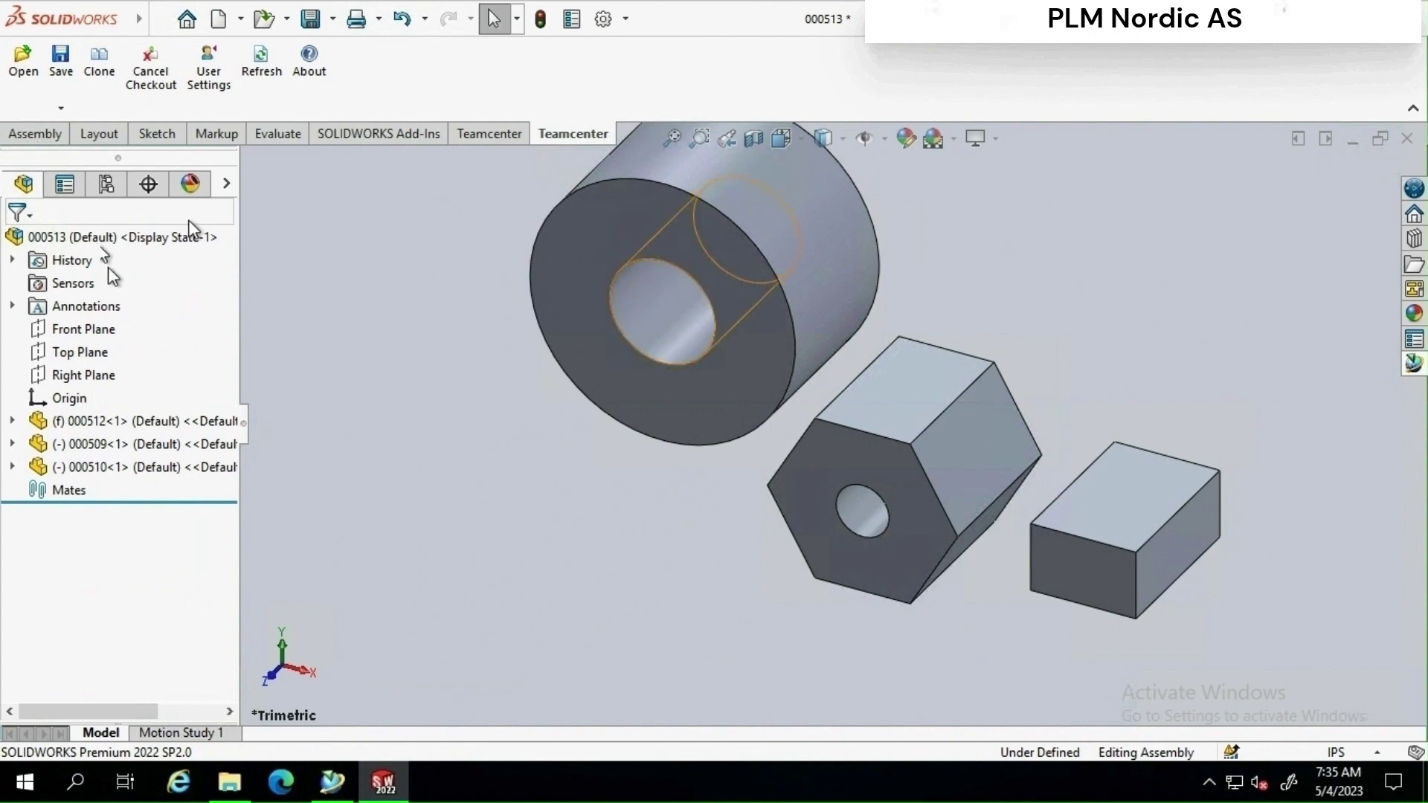
Step: Save assembly 000513/A-Test_Assem1 with its three parts to Teamcenter
{"action": "left_click", "coordinate": [1413, 364]}
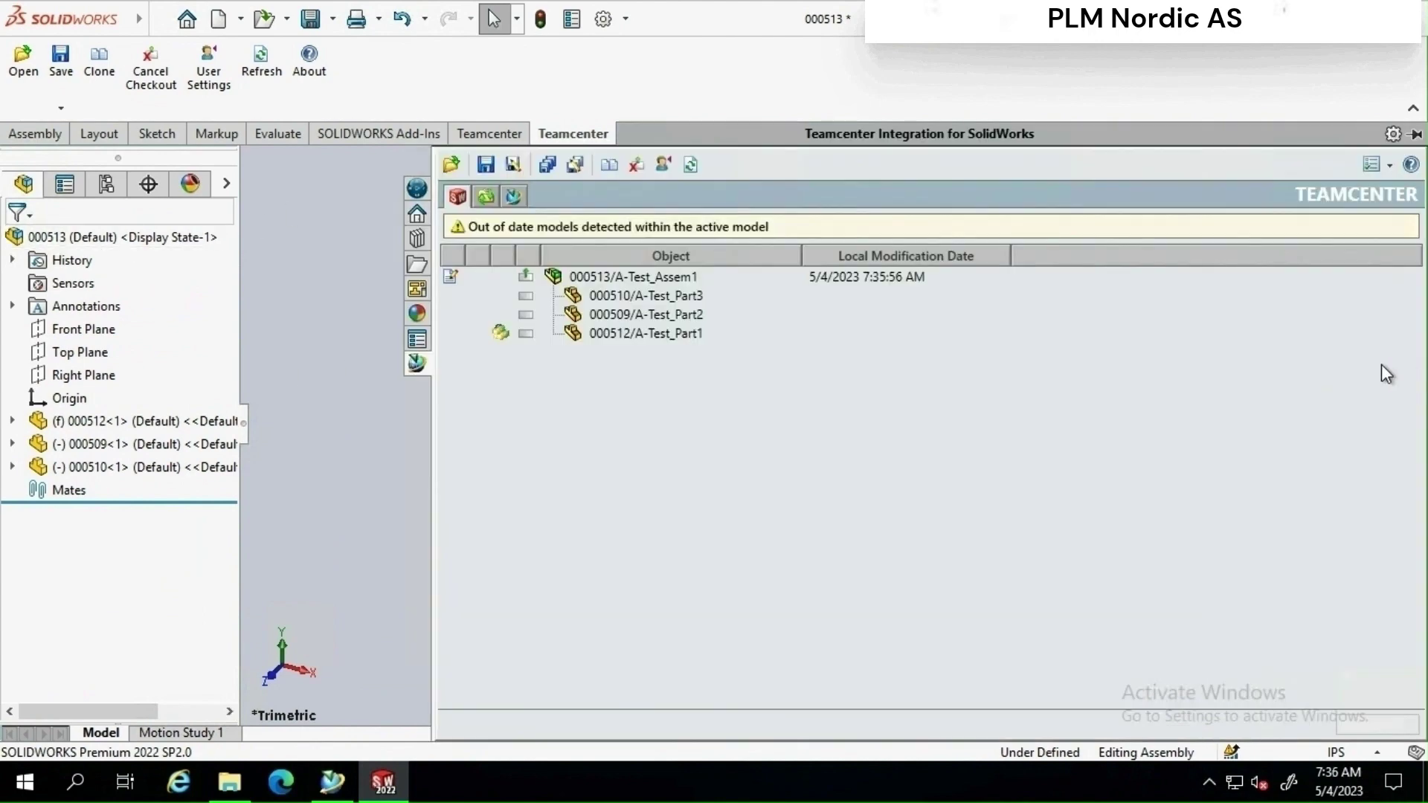
{"action": "left_click", "coordinate": [677, 277]}
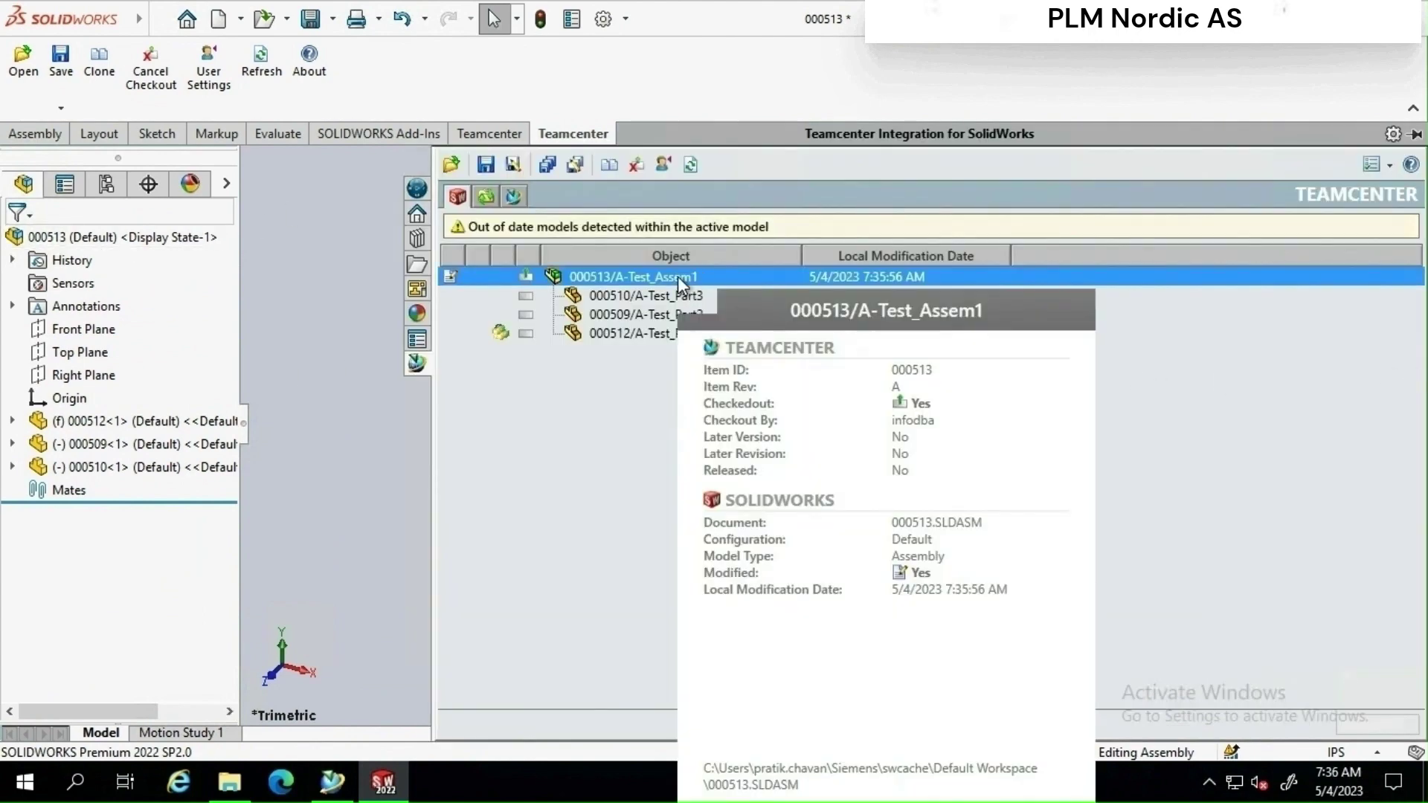
{"action": "left_click", "coordinate": [485, 165]}
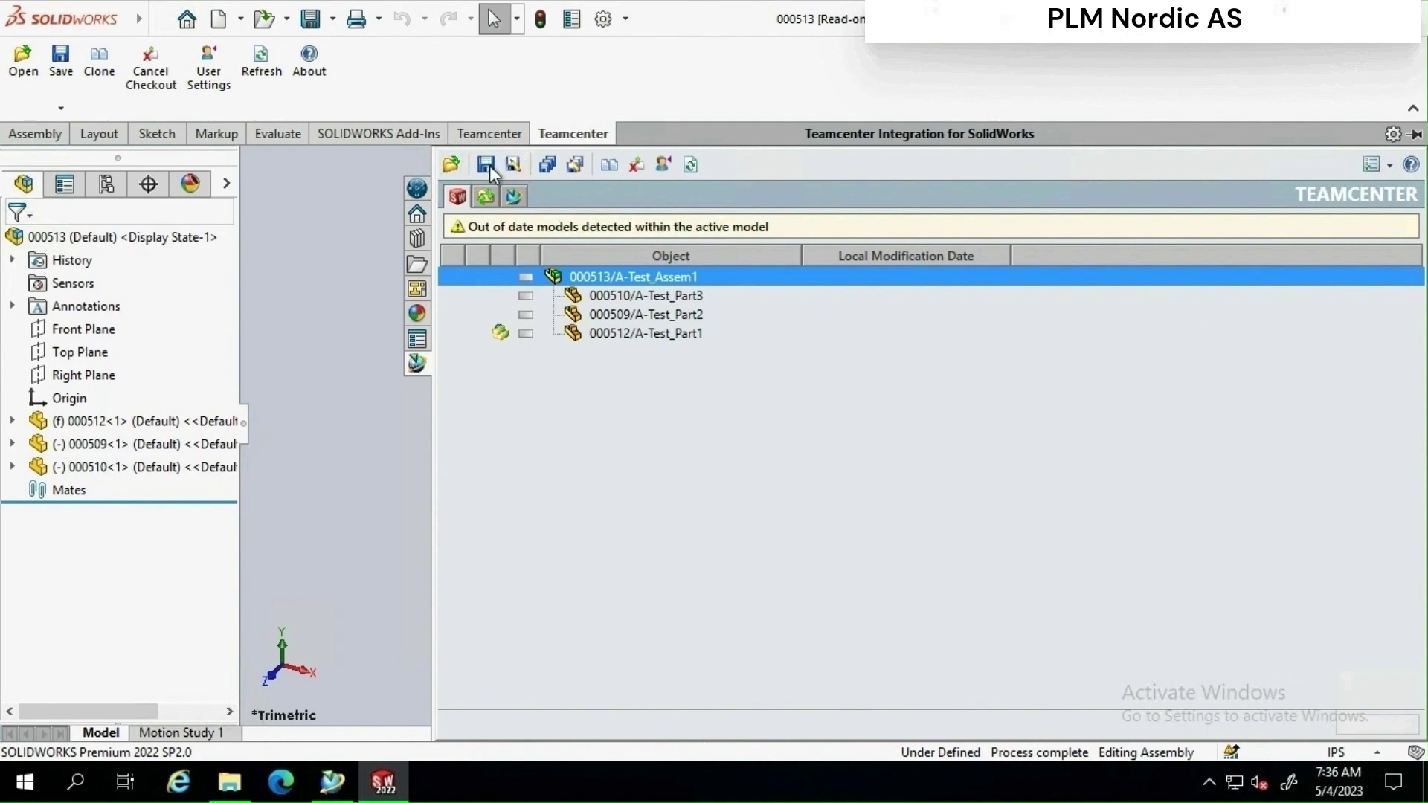
{"action": "right_click", "coordinate": [612, 277]}
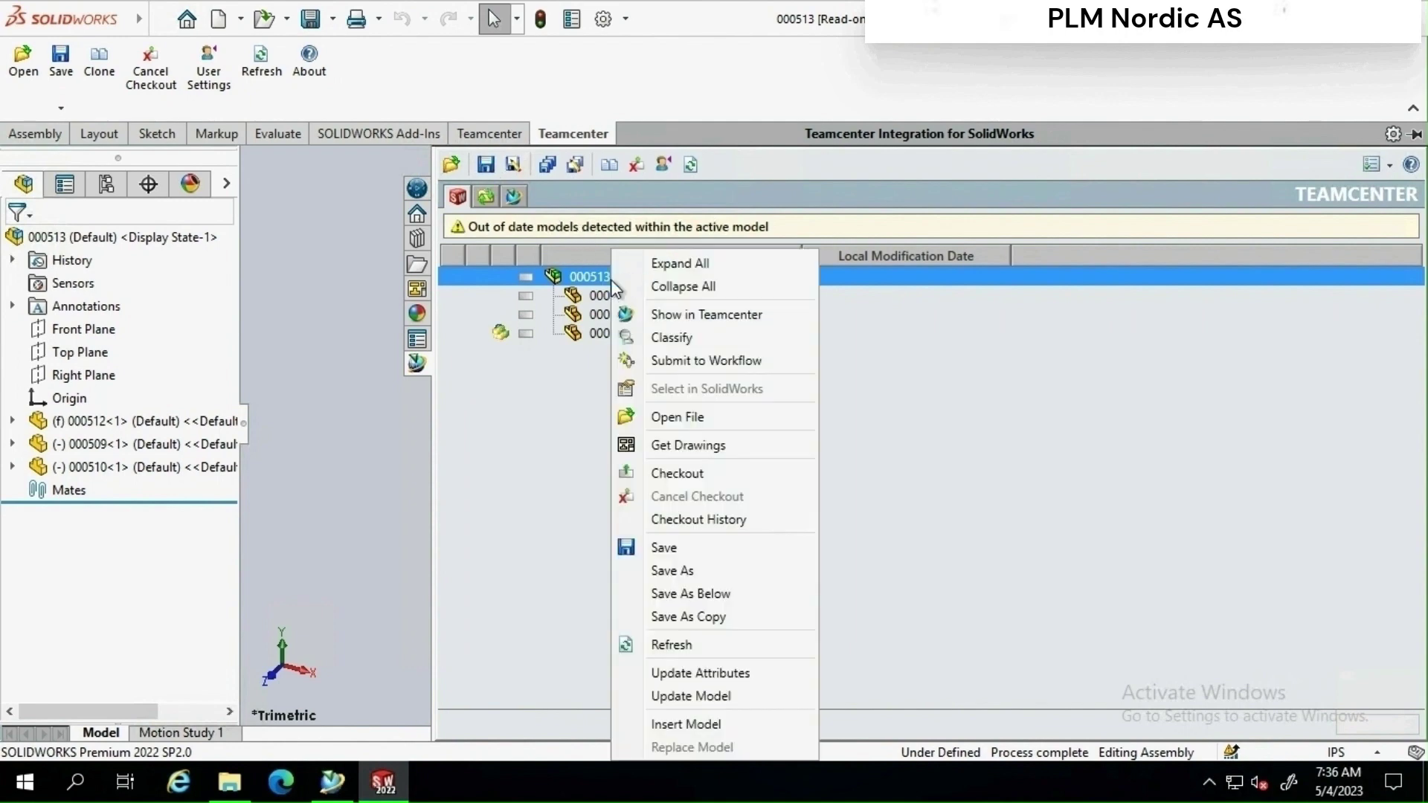
{"action": "left_click", "coordinate": [706, 323]}
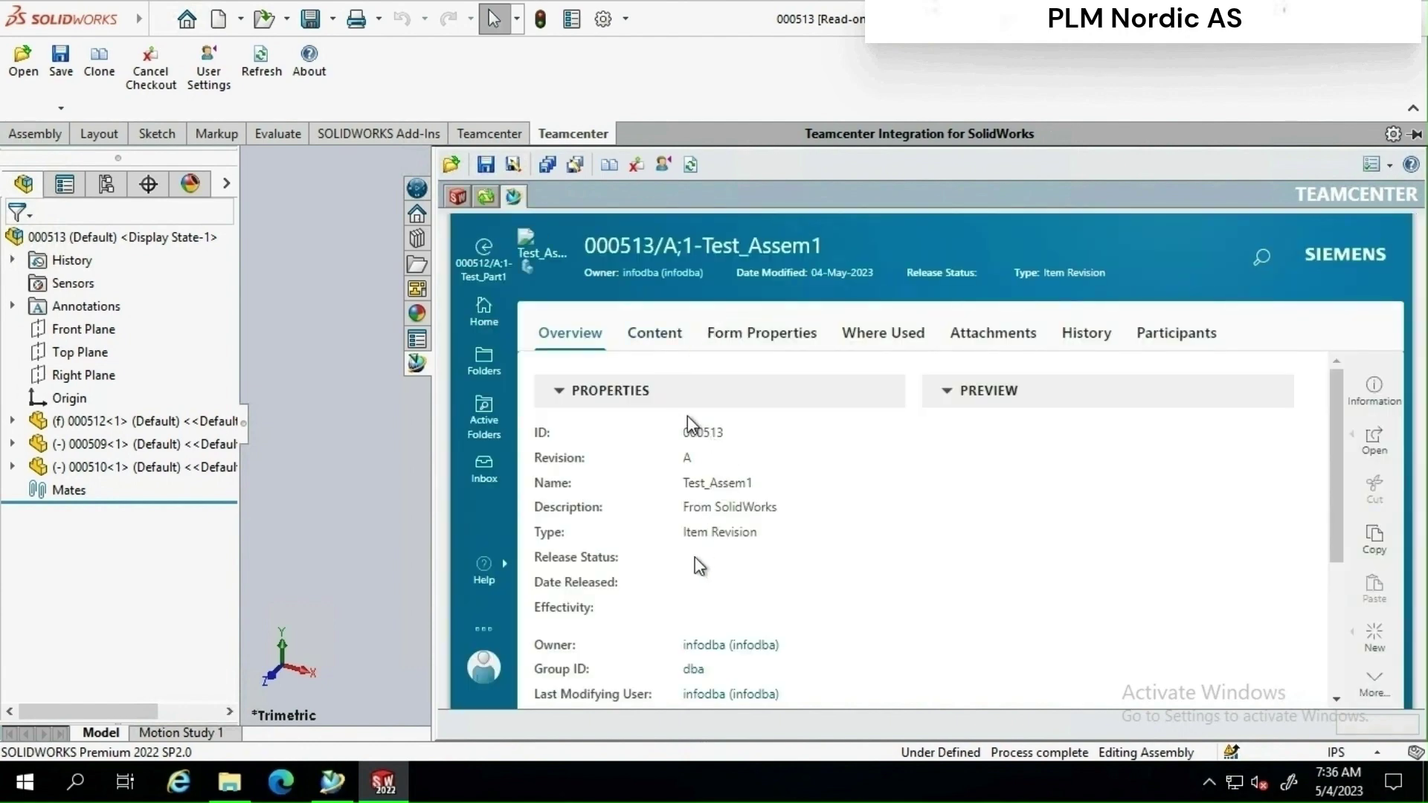
{"action": "scroll", "coordinate": [693, 561], "scroll_direction": "down", "scroll_amount": 3}
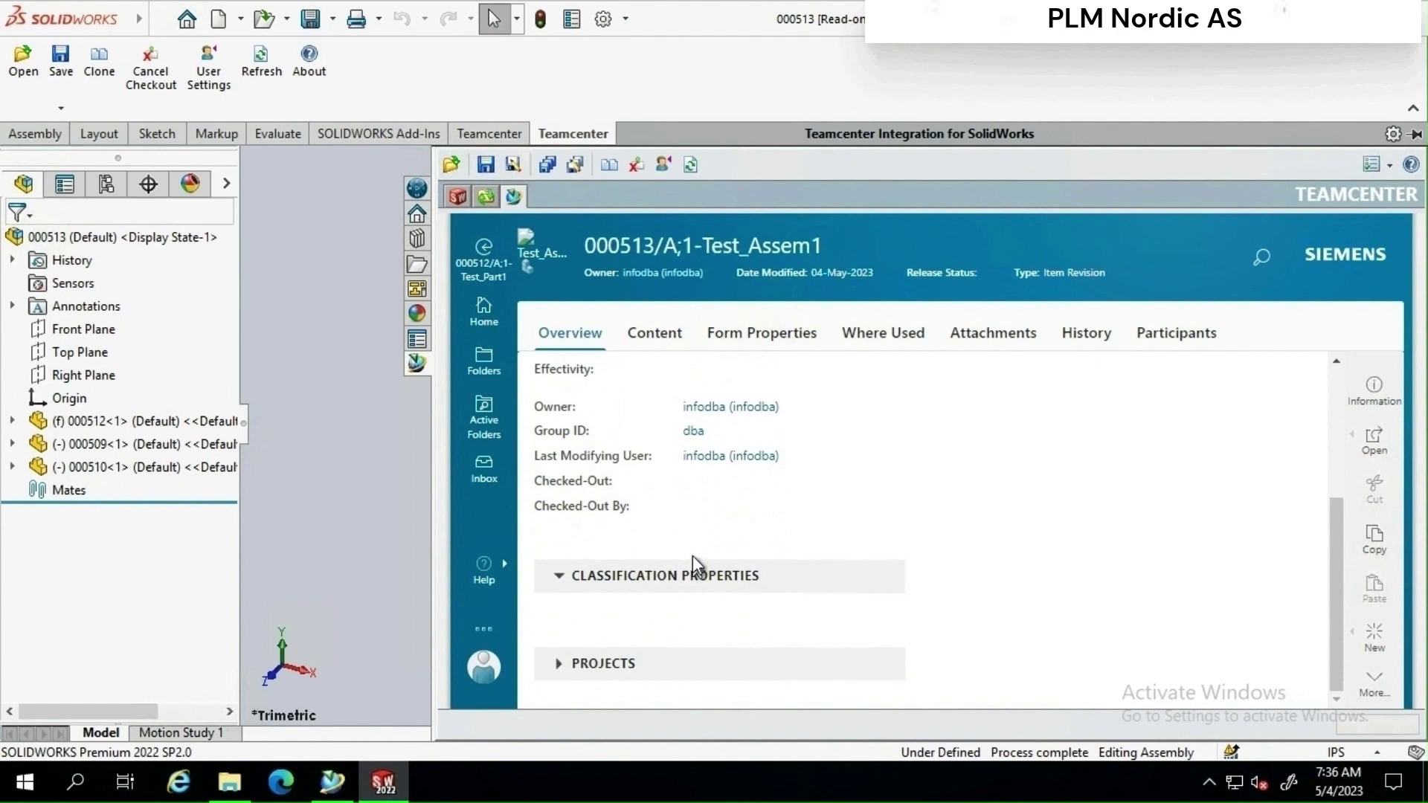
{"action": "scroll", "coordinate": [694, 555], "scroll_direction": "up", "scroll_amount": 3}
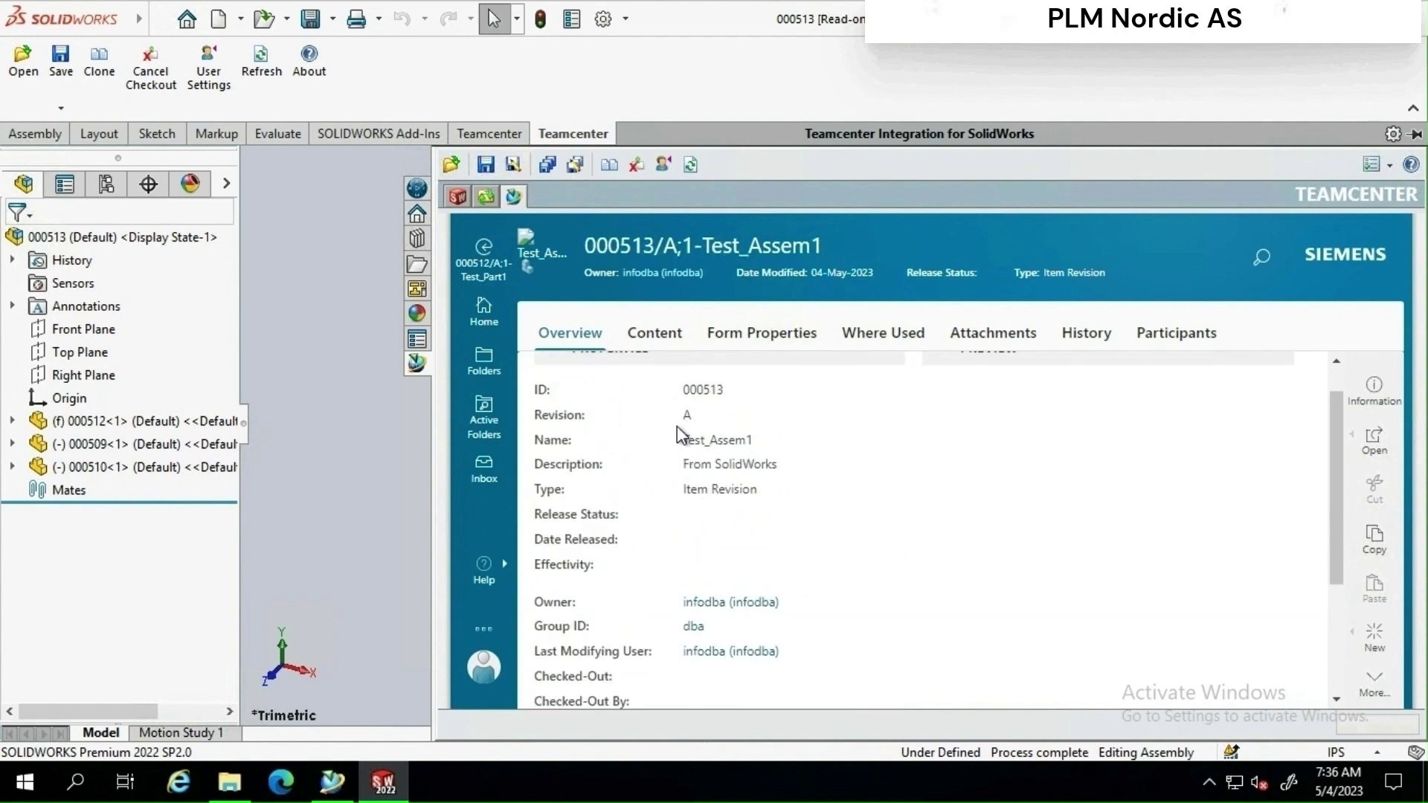
{"action": "left_click", "coordinate": [665, 337]}
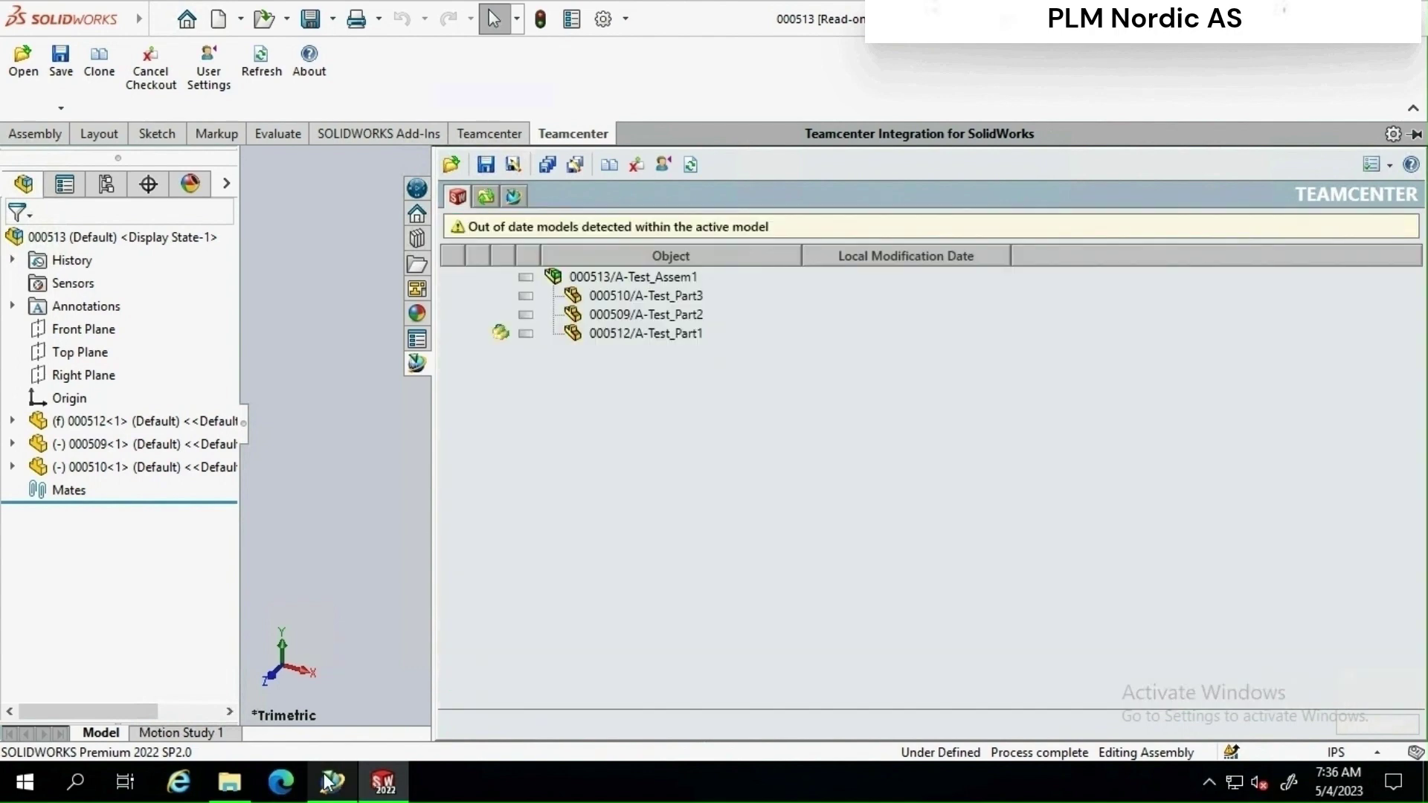
Step: Open 000513/A-View in Structure Manager to check the three-part BOM, then return to SOLIDWORKS
{"action": "left_click", "coordinate": [330, 782]}
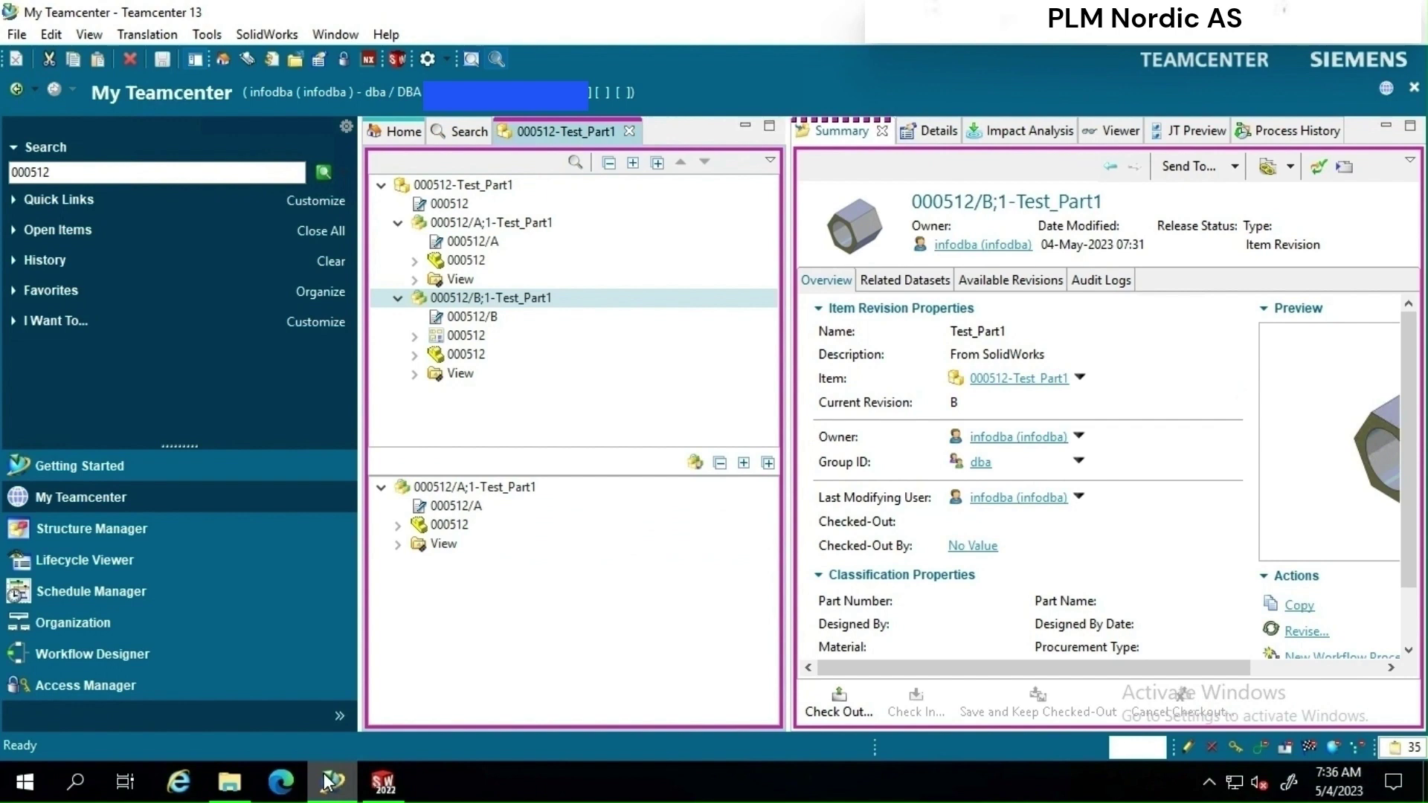
{"action": "left_click", "coordinate": [402, 241]}
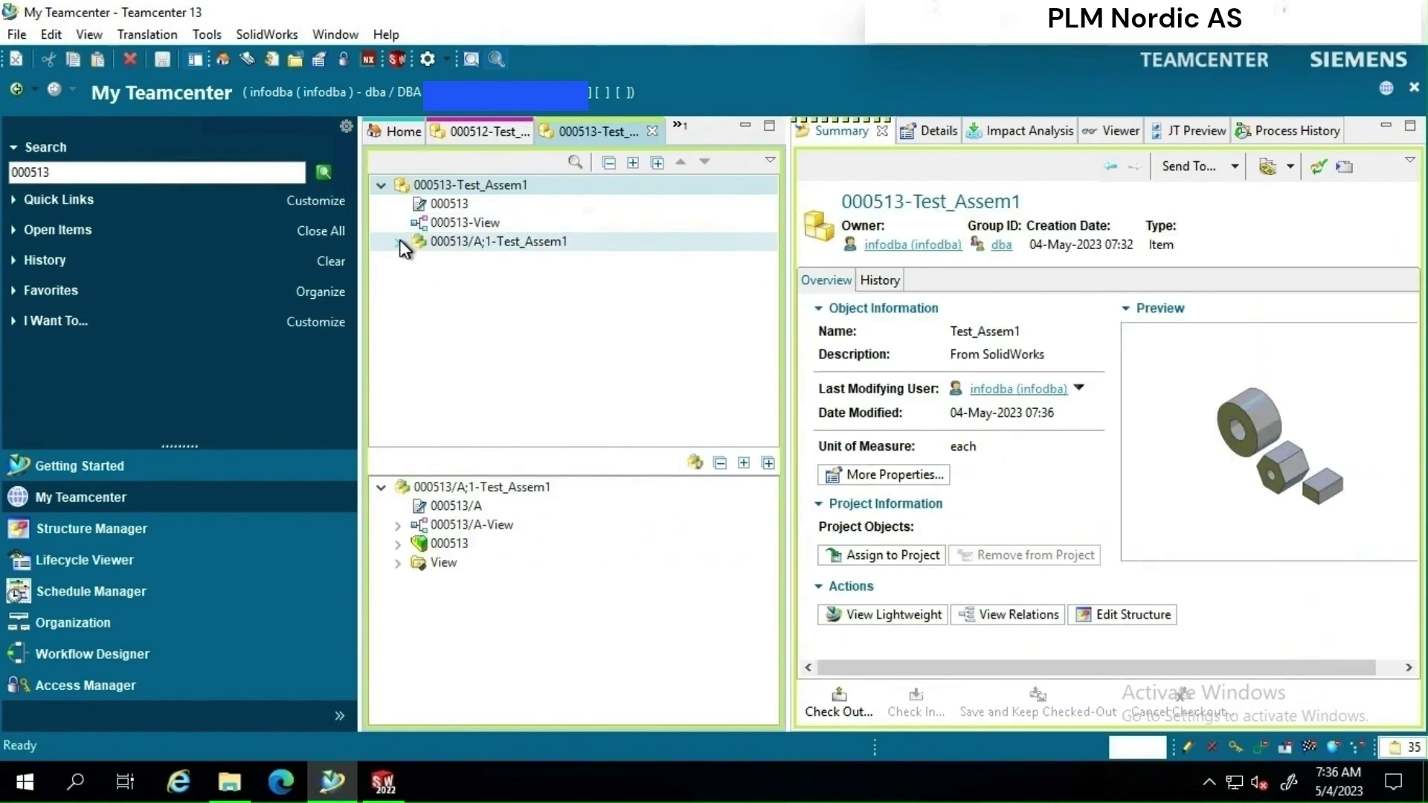
{"action": "left_click", "coordinate": [480, 244]}
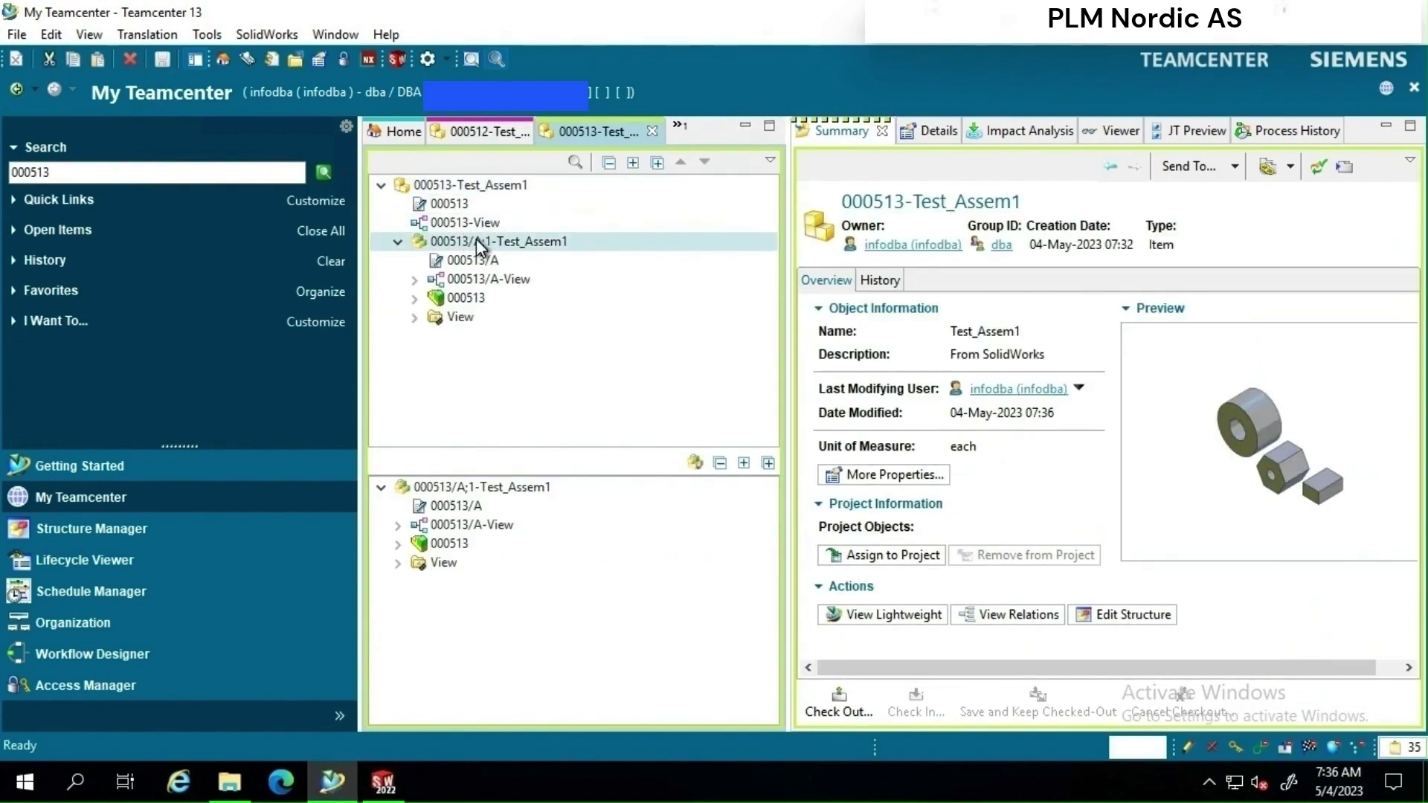
{"action": "double_click", "coordinate": [463, 281]}
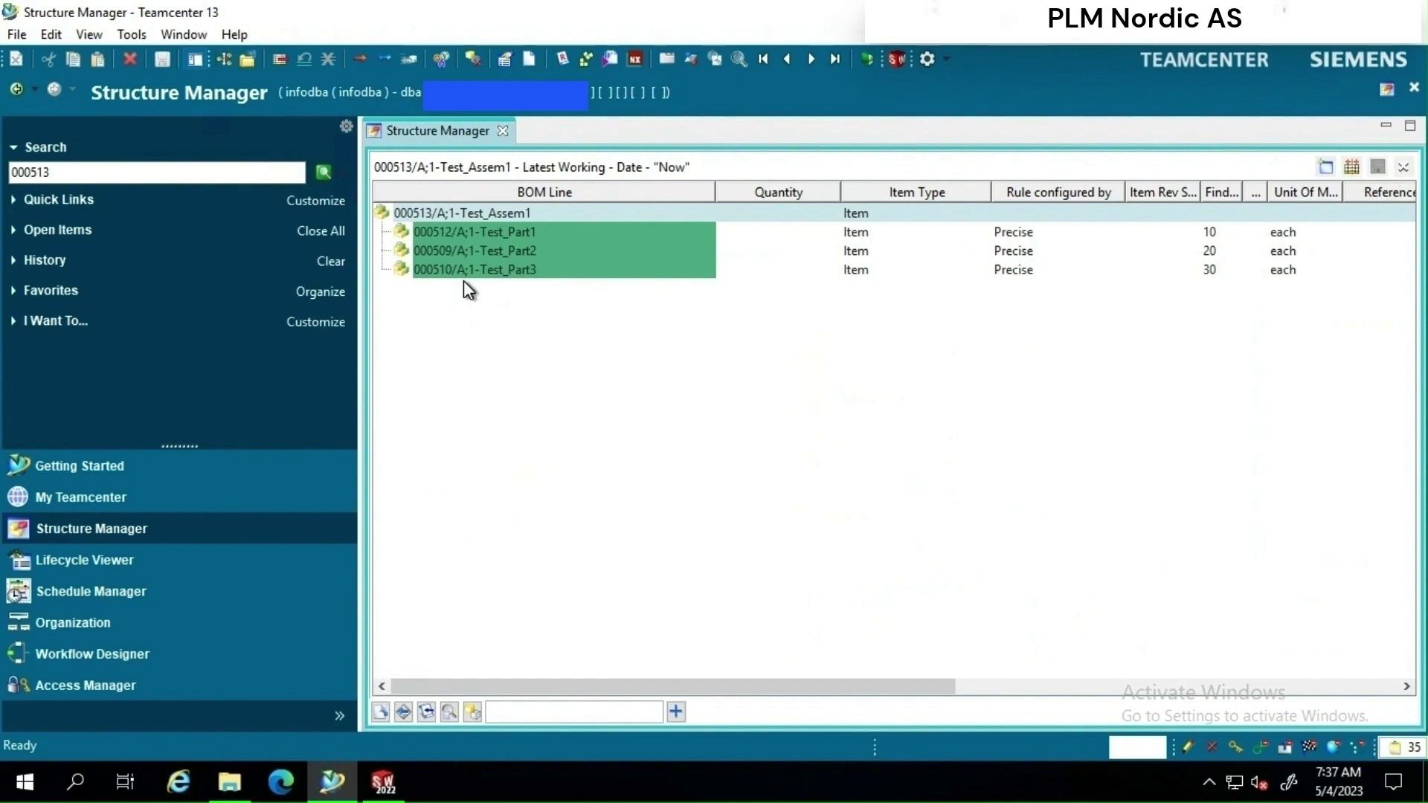
{"action": "left_click", "coordinate": [384, 785]}
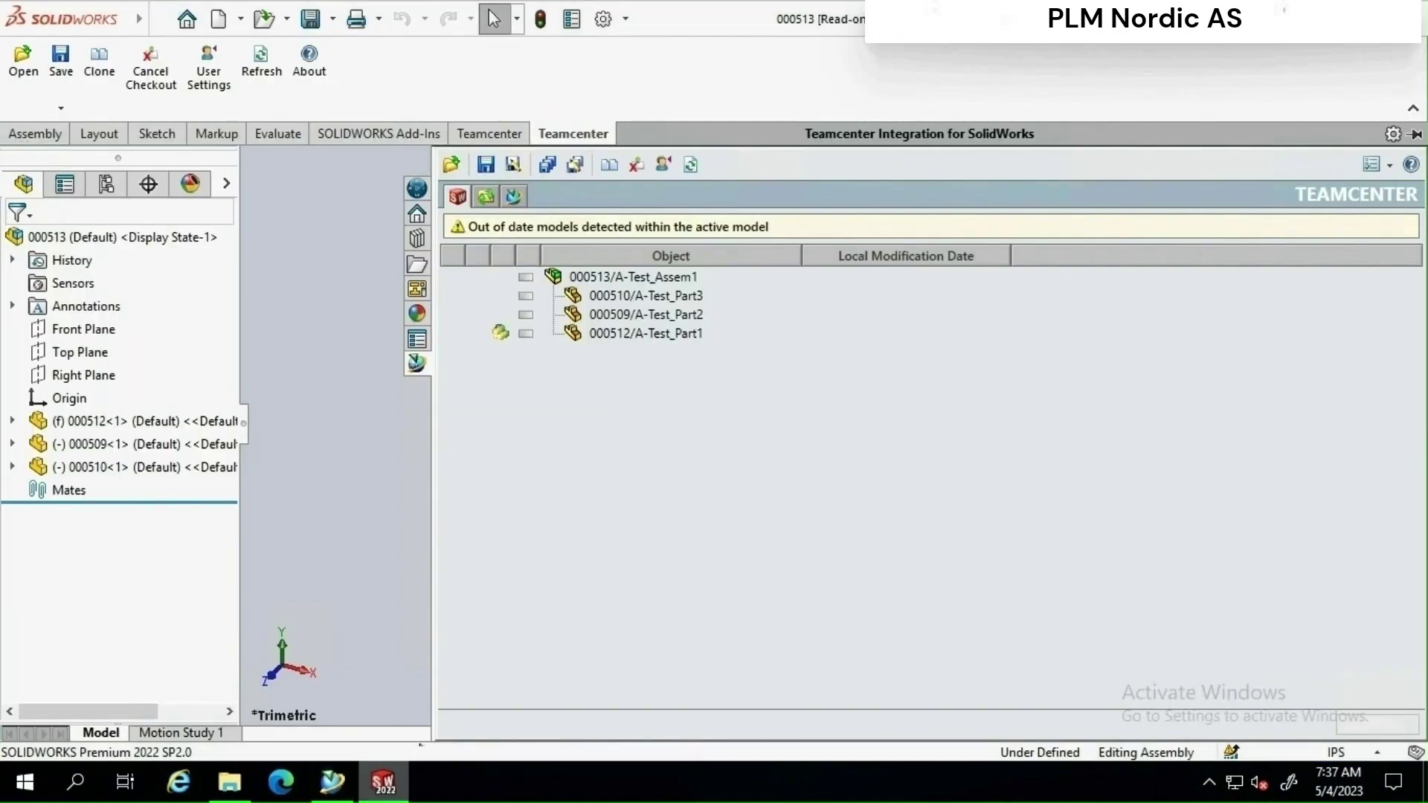
Step: Check out assembly 000513 from Teamcenter and orbit the model
{"action": "left_click", "coordinate": [628, 275]}
{"action": "right_click", "coordinate": [627, 275]}
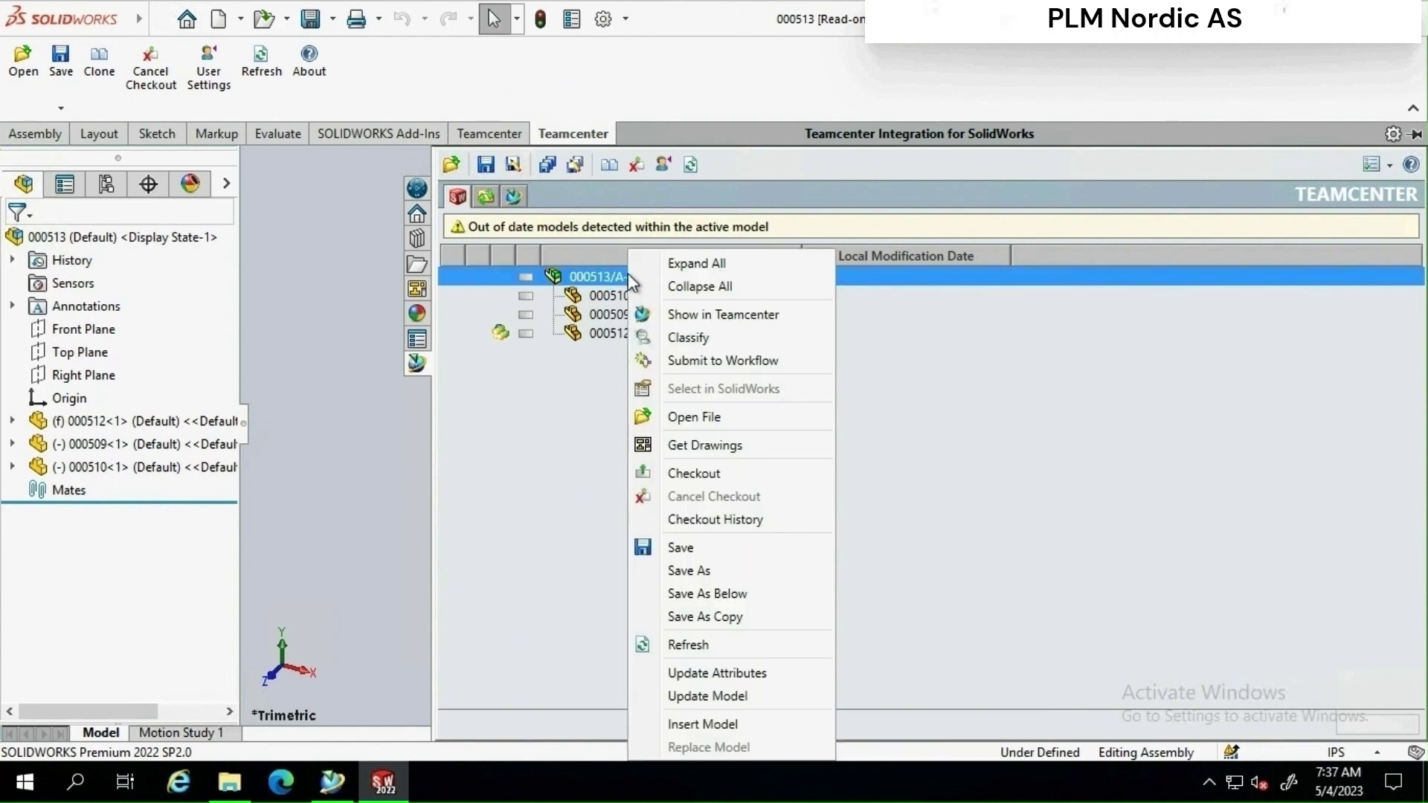
{"action": "left_click", "coordinate": [682, 473]}
{"action": "left_click", "coordinate": [672, 443]}
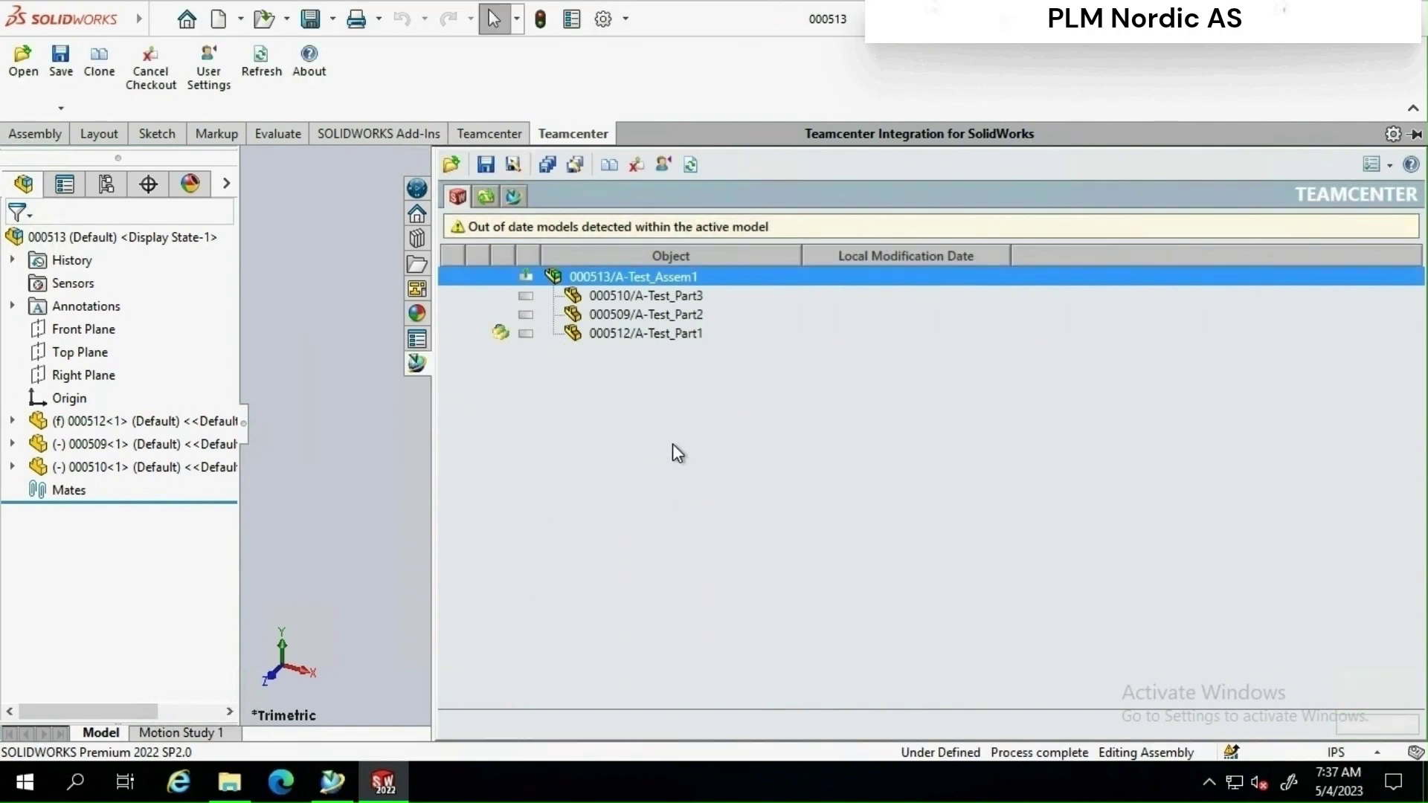
{"action": "left_click", "coordinate": [332, 242]}
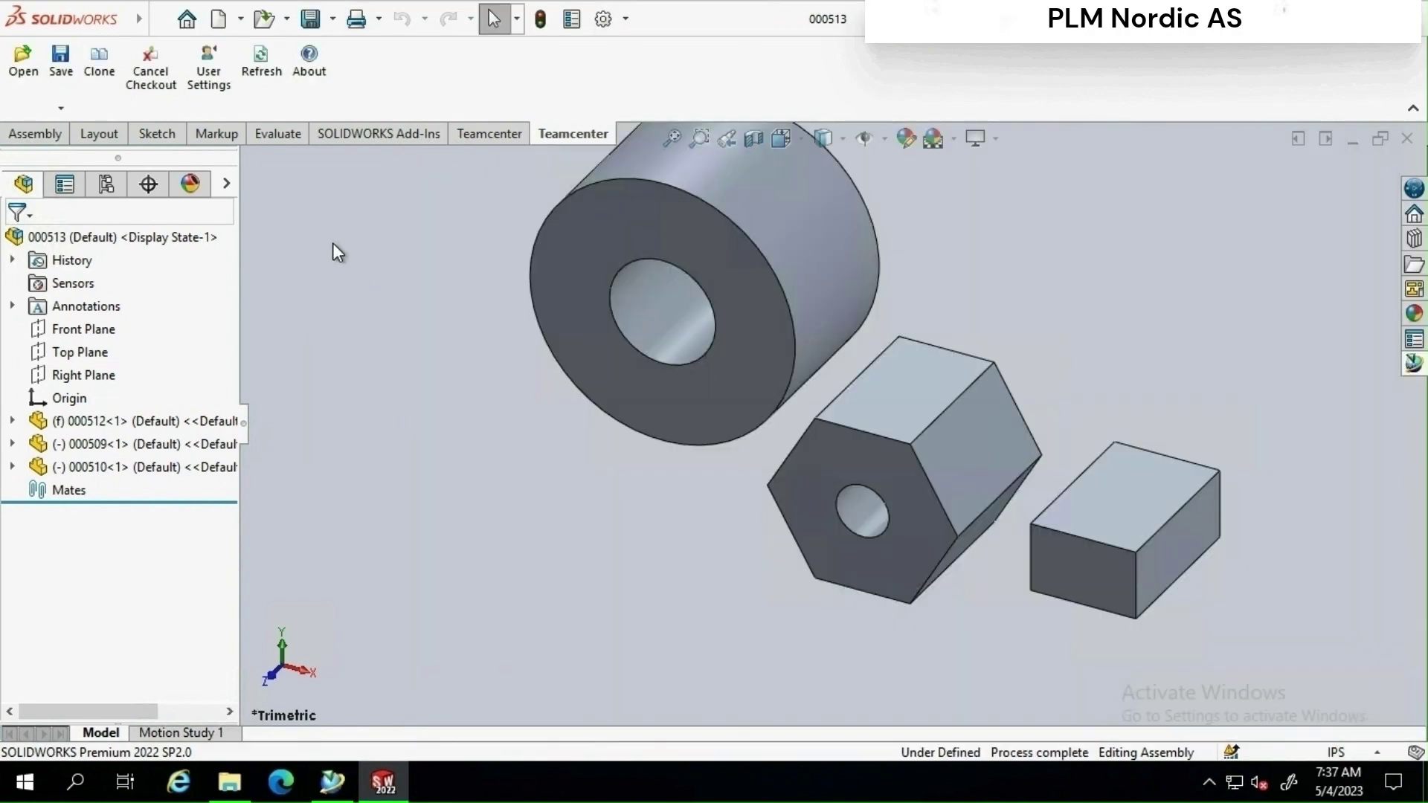
{"action": "middle_click_drag", "start_coordinate": [456, 366], "coordinate": [1189, 379]}
Step: Cancel the checkout of assembly 000513
{"action": "left_click", "coordinate": [1413, 363]}
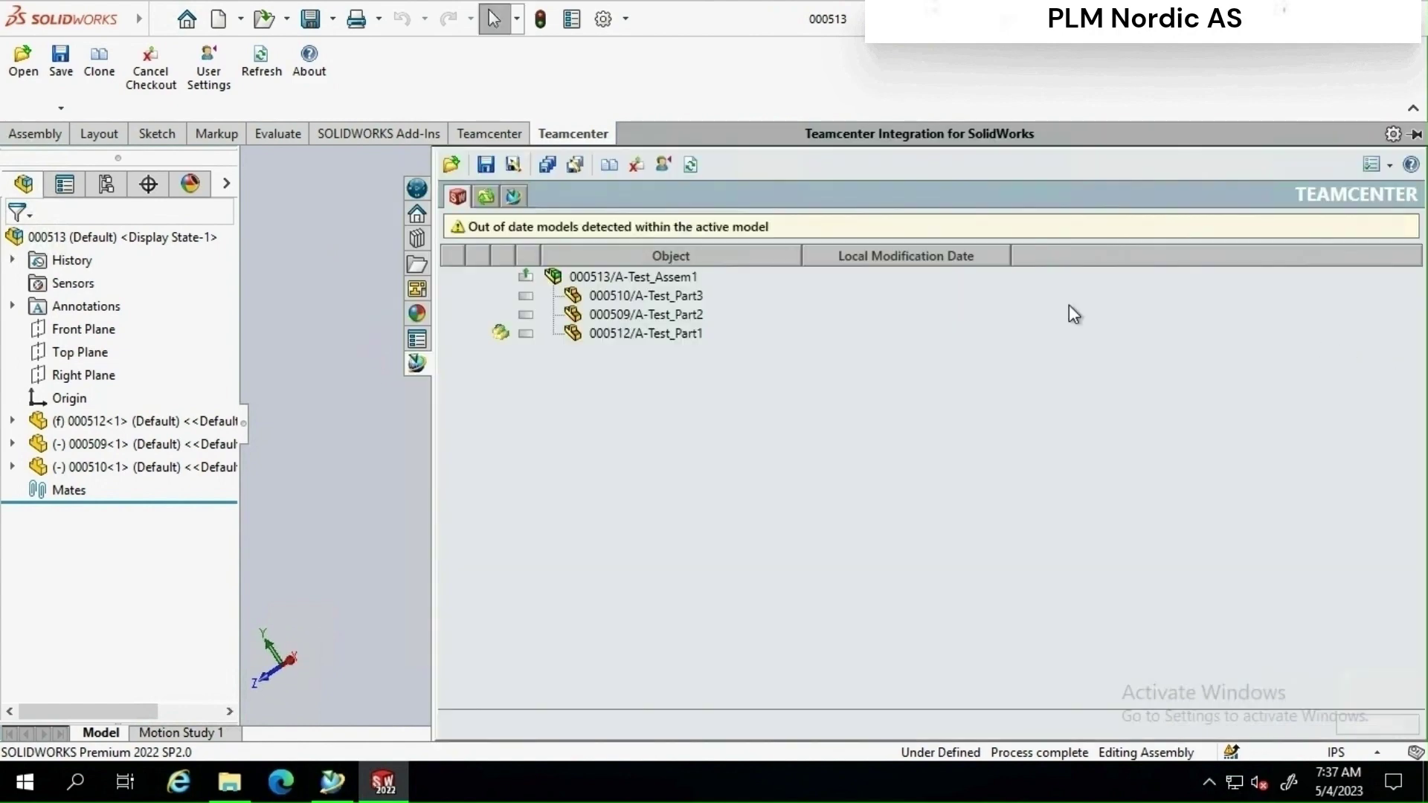
{"action": "left_click", "coordinate": [603, 280]}
{"action": "right_click", "coordinate": [603, 280]}
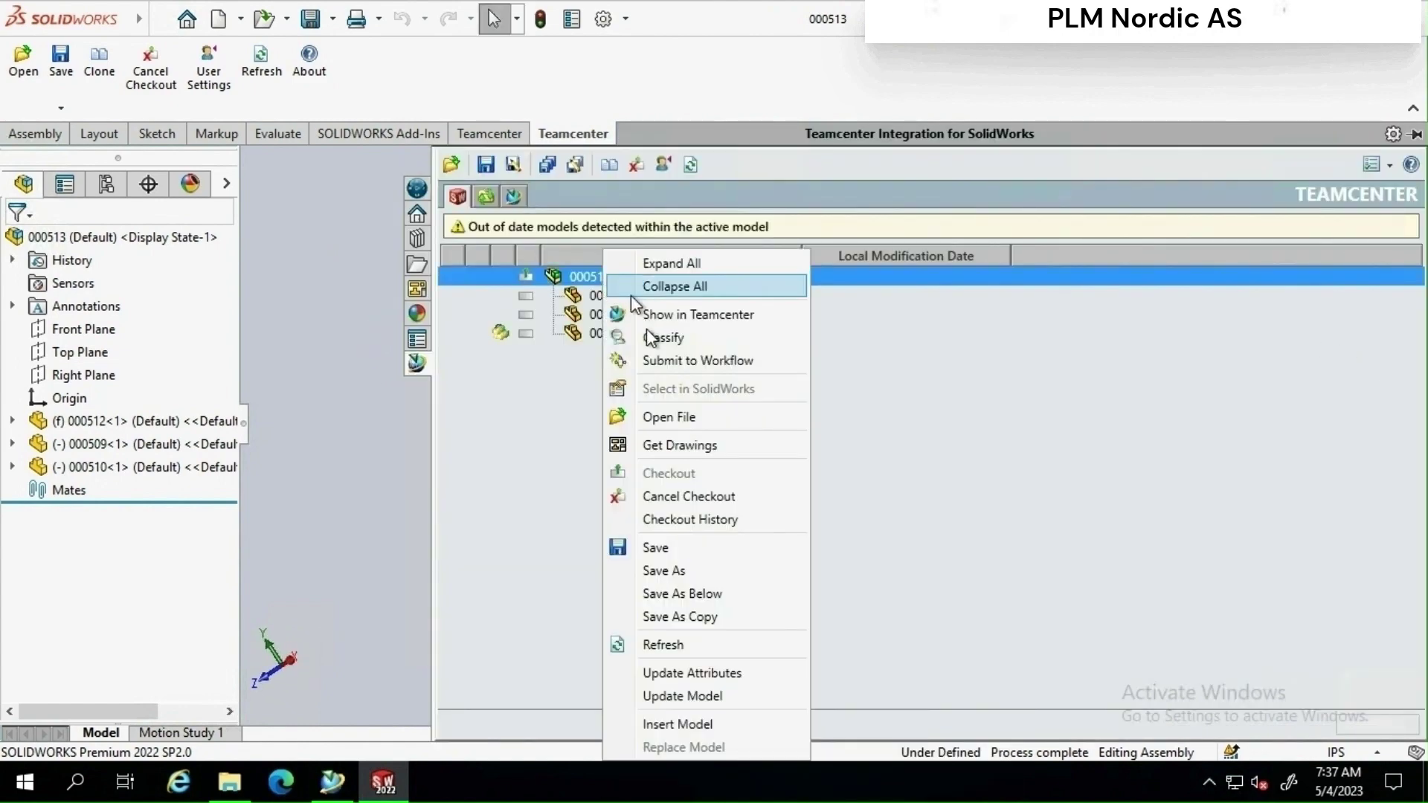
{"action": "left_click", "coordinate": [663, 497]}
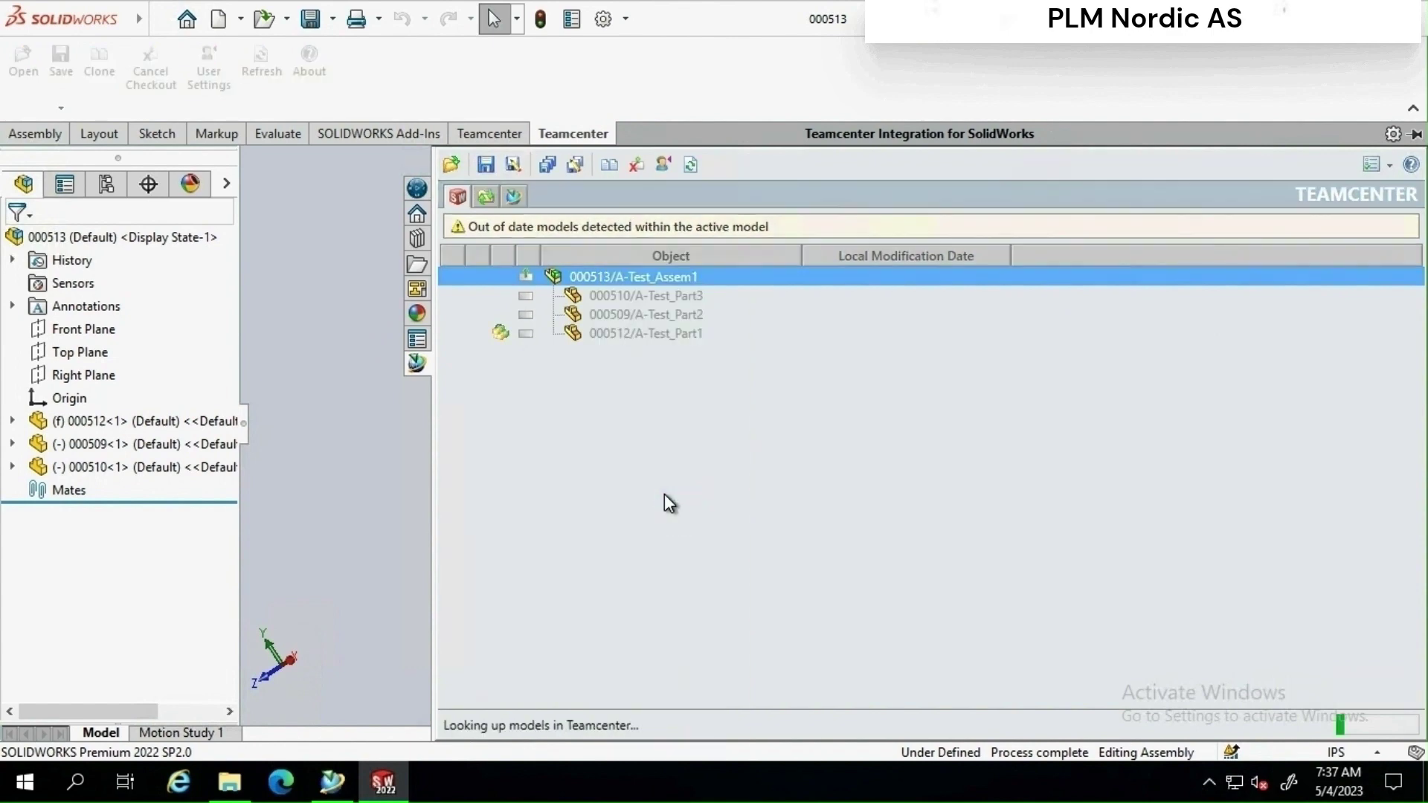